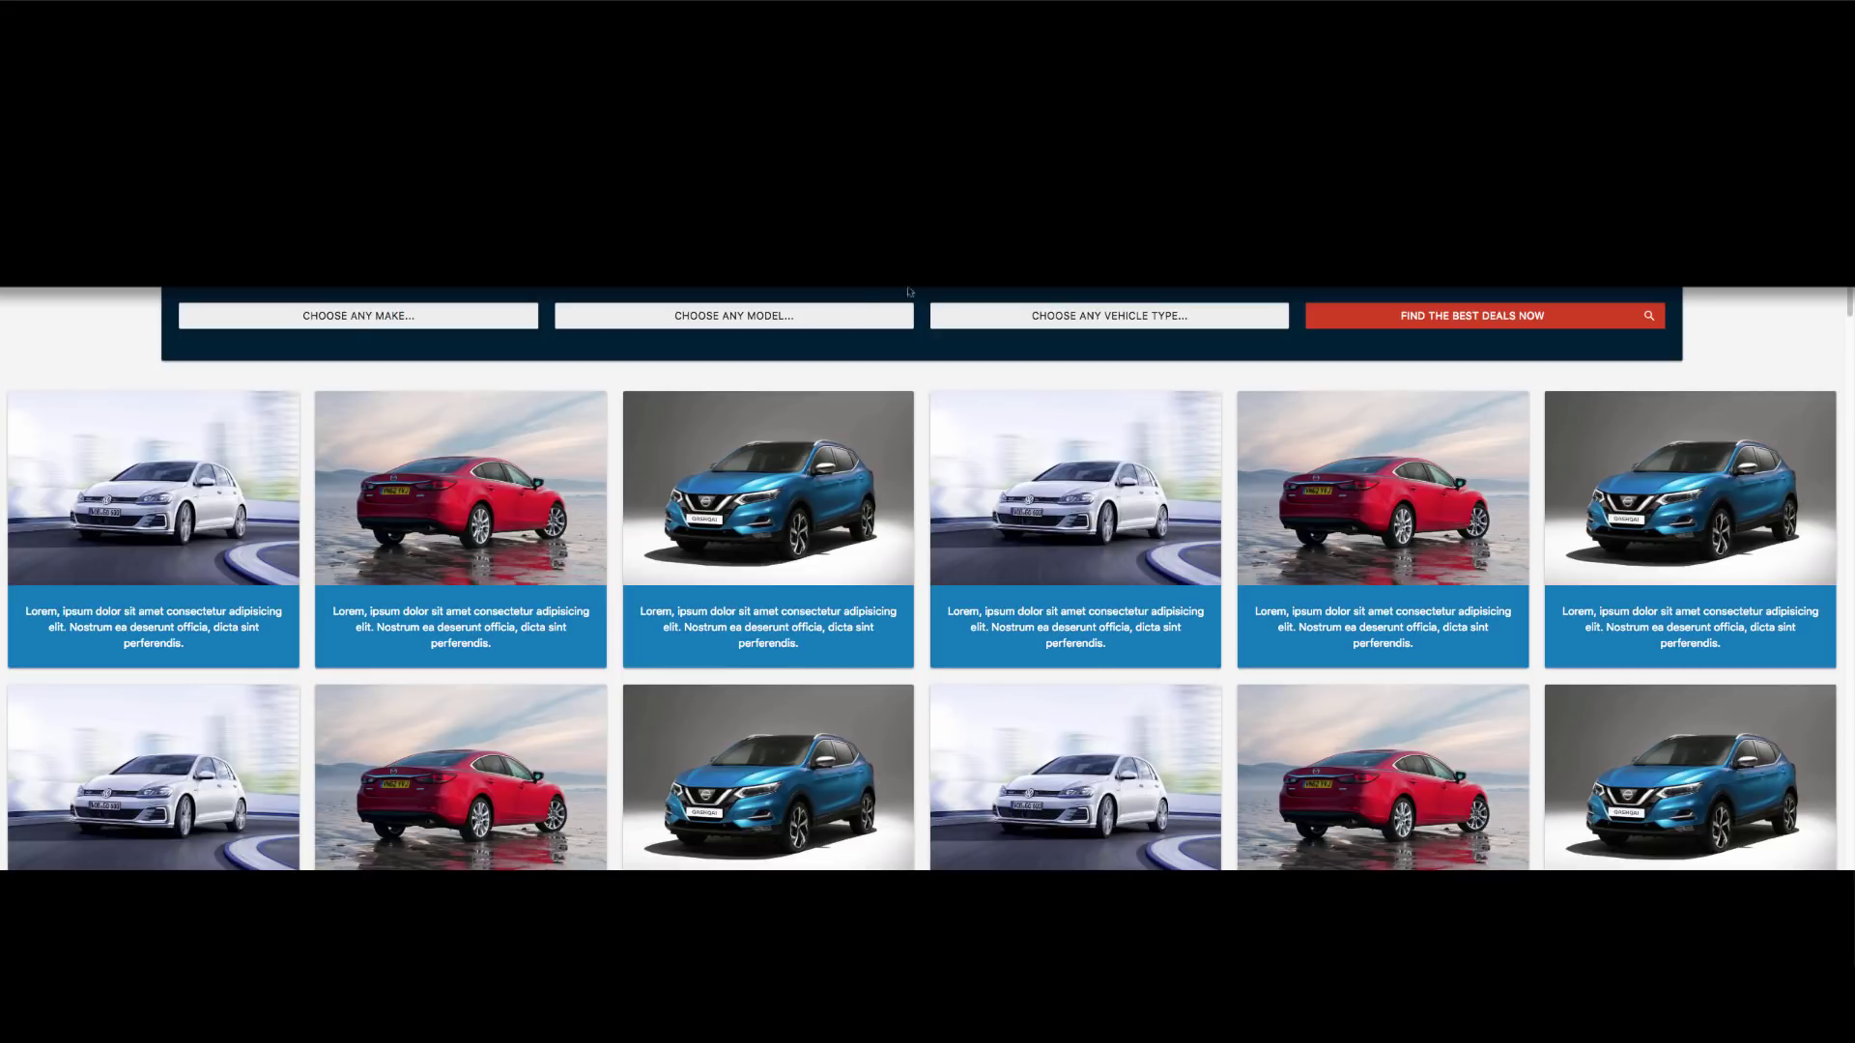
Search for the best deals on a BMW 3 Series of the Saloon vehicle type
click(345, 320)
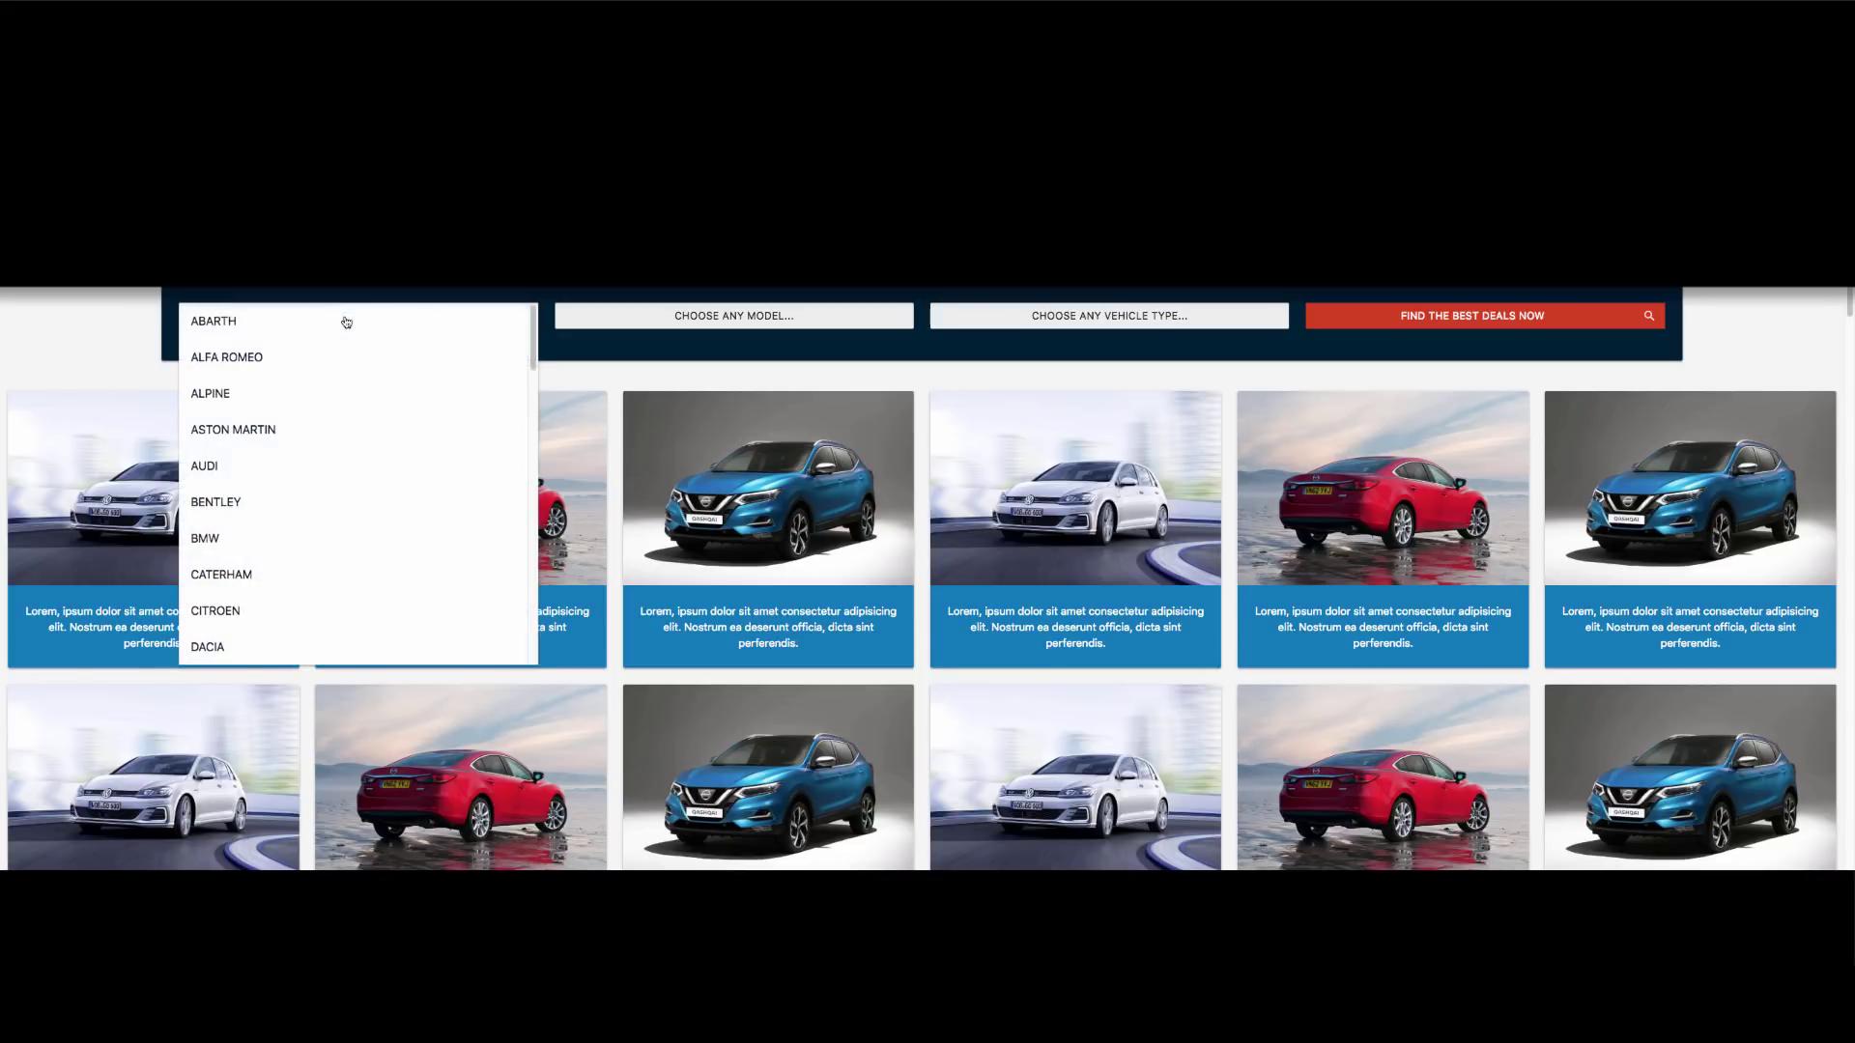
click(266, 539)
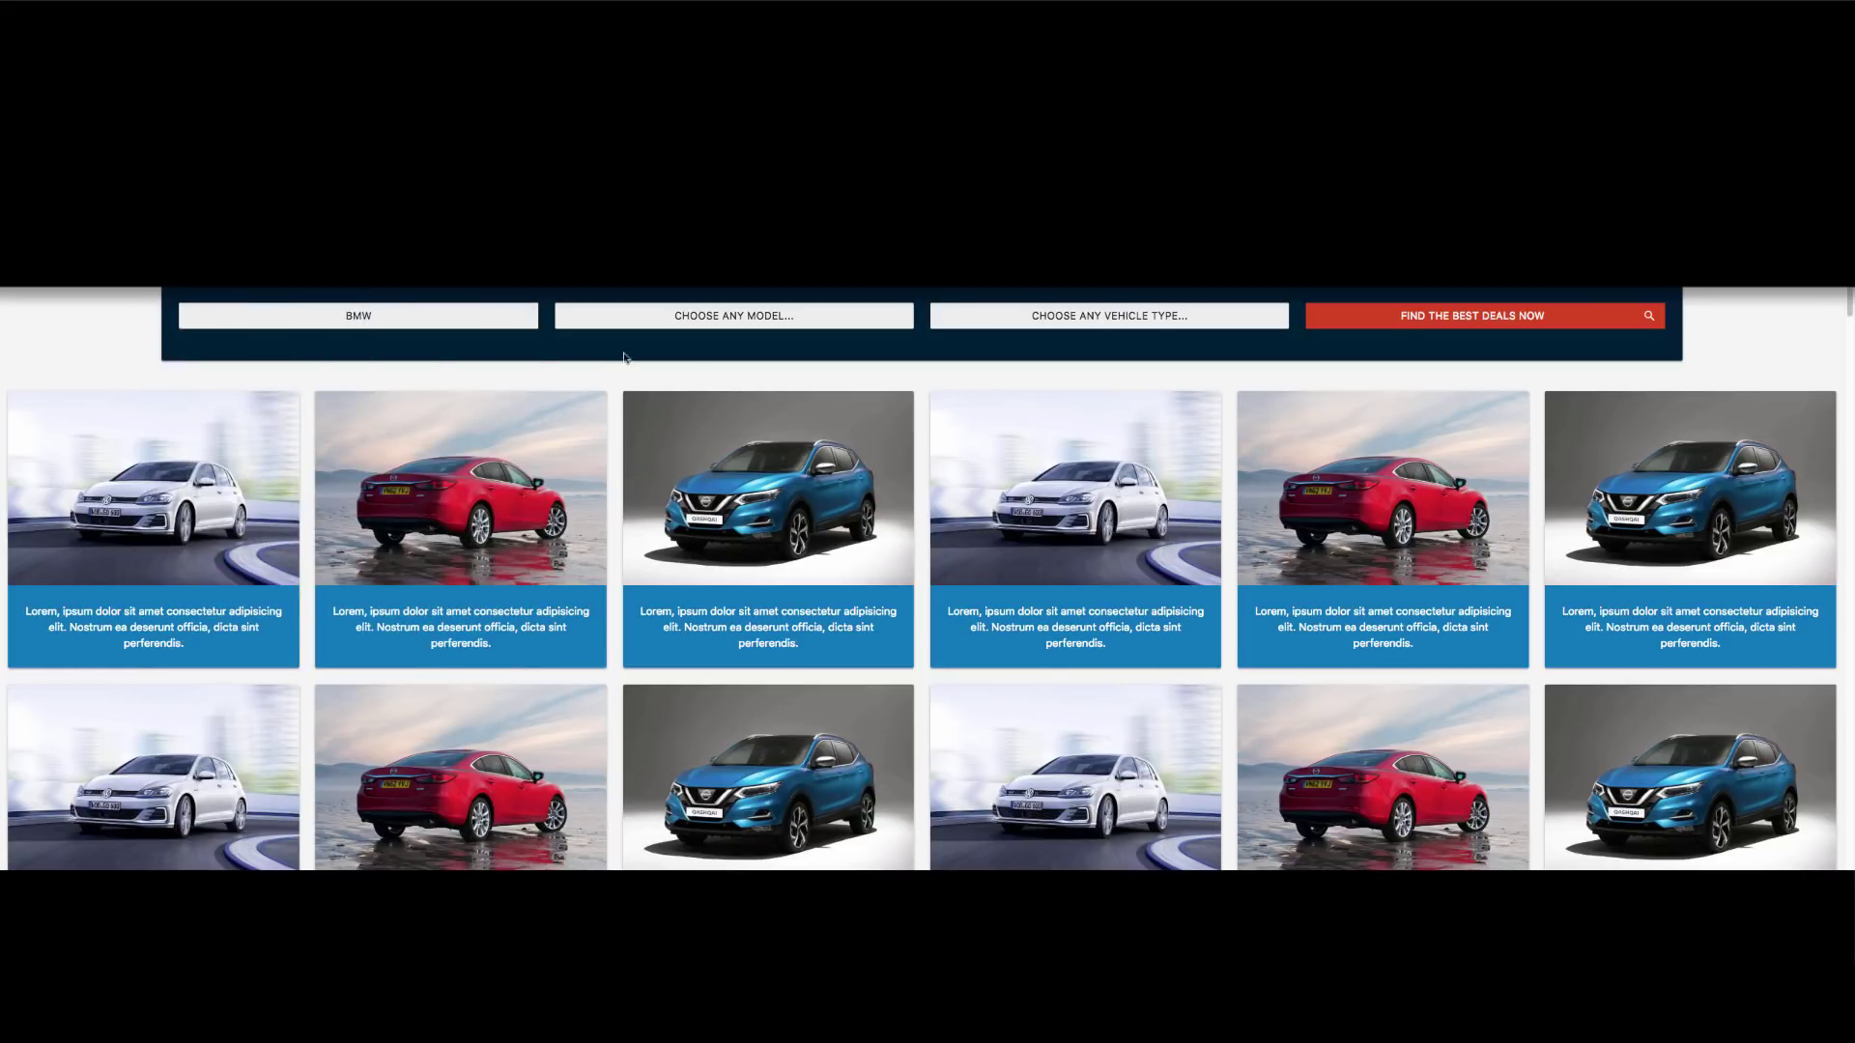
click(701, 319)
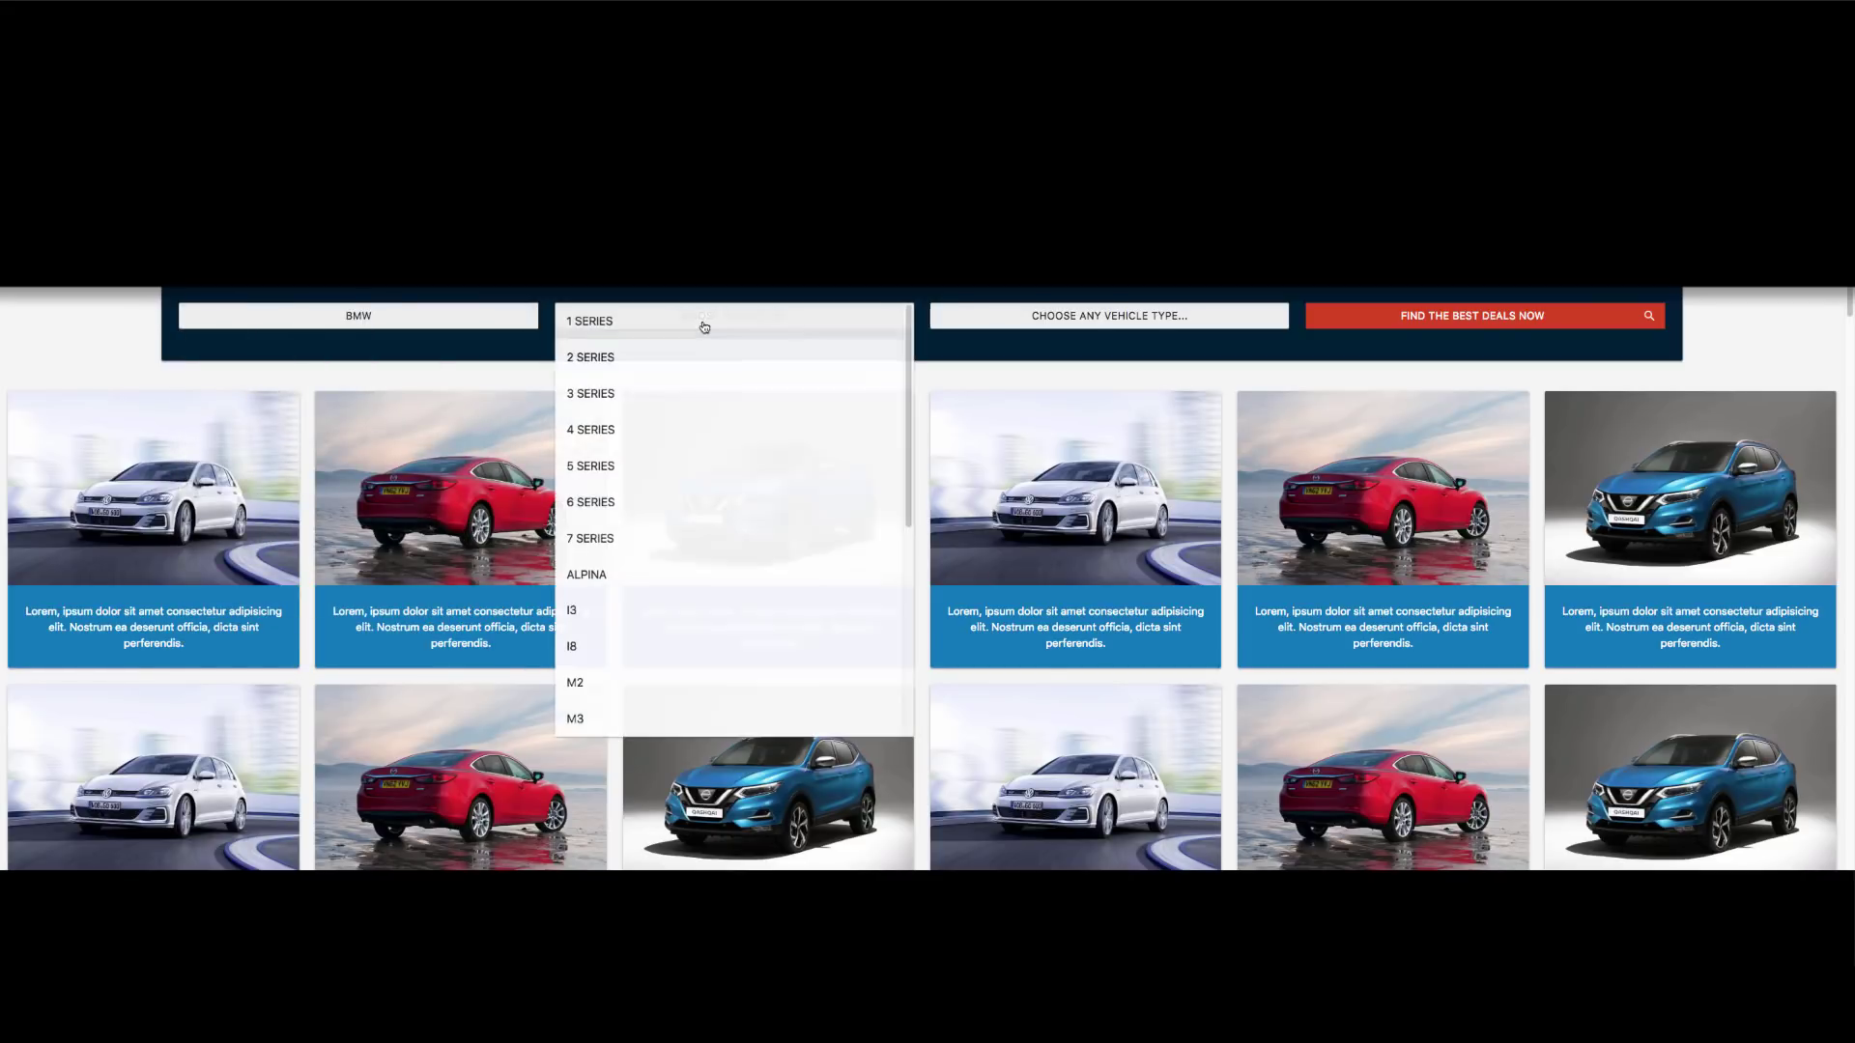
click(667, 399)
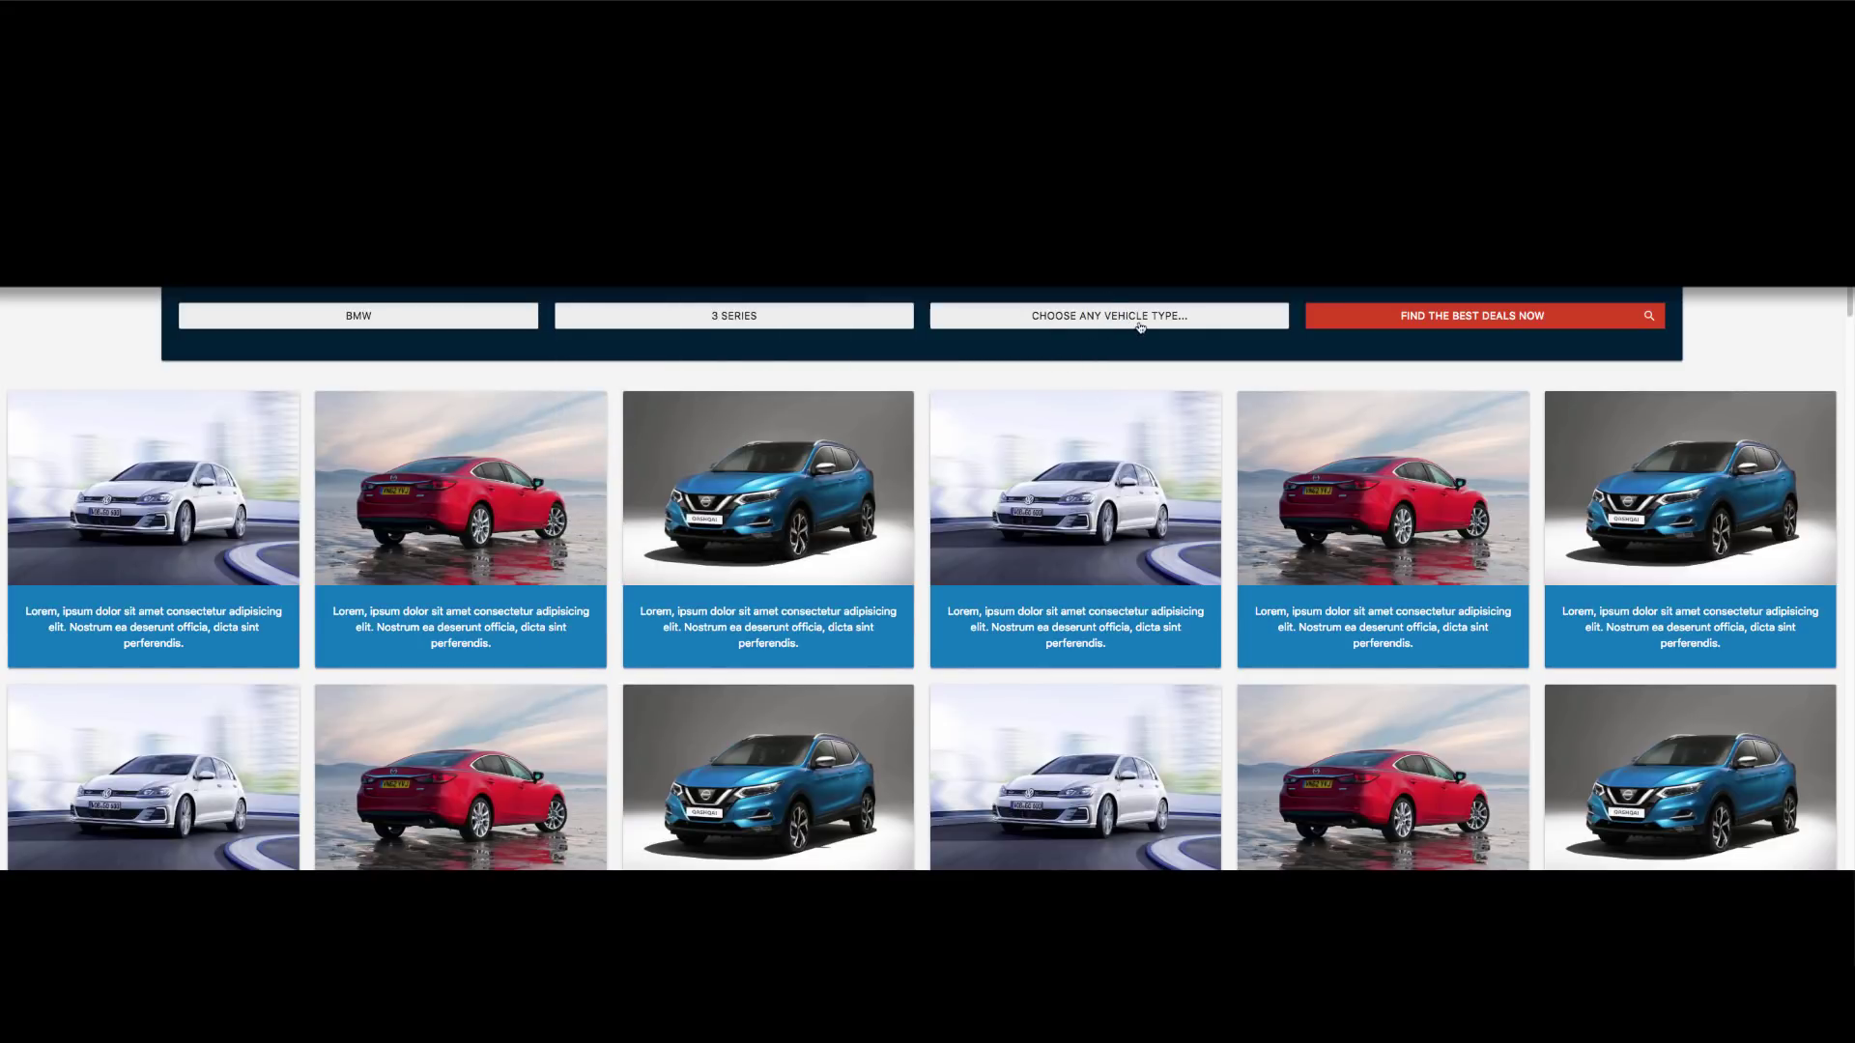
click(1141, 325)
click(999, 428)
click(1495, 325)
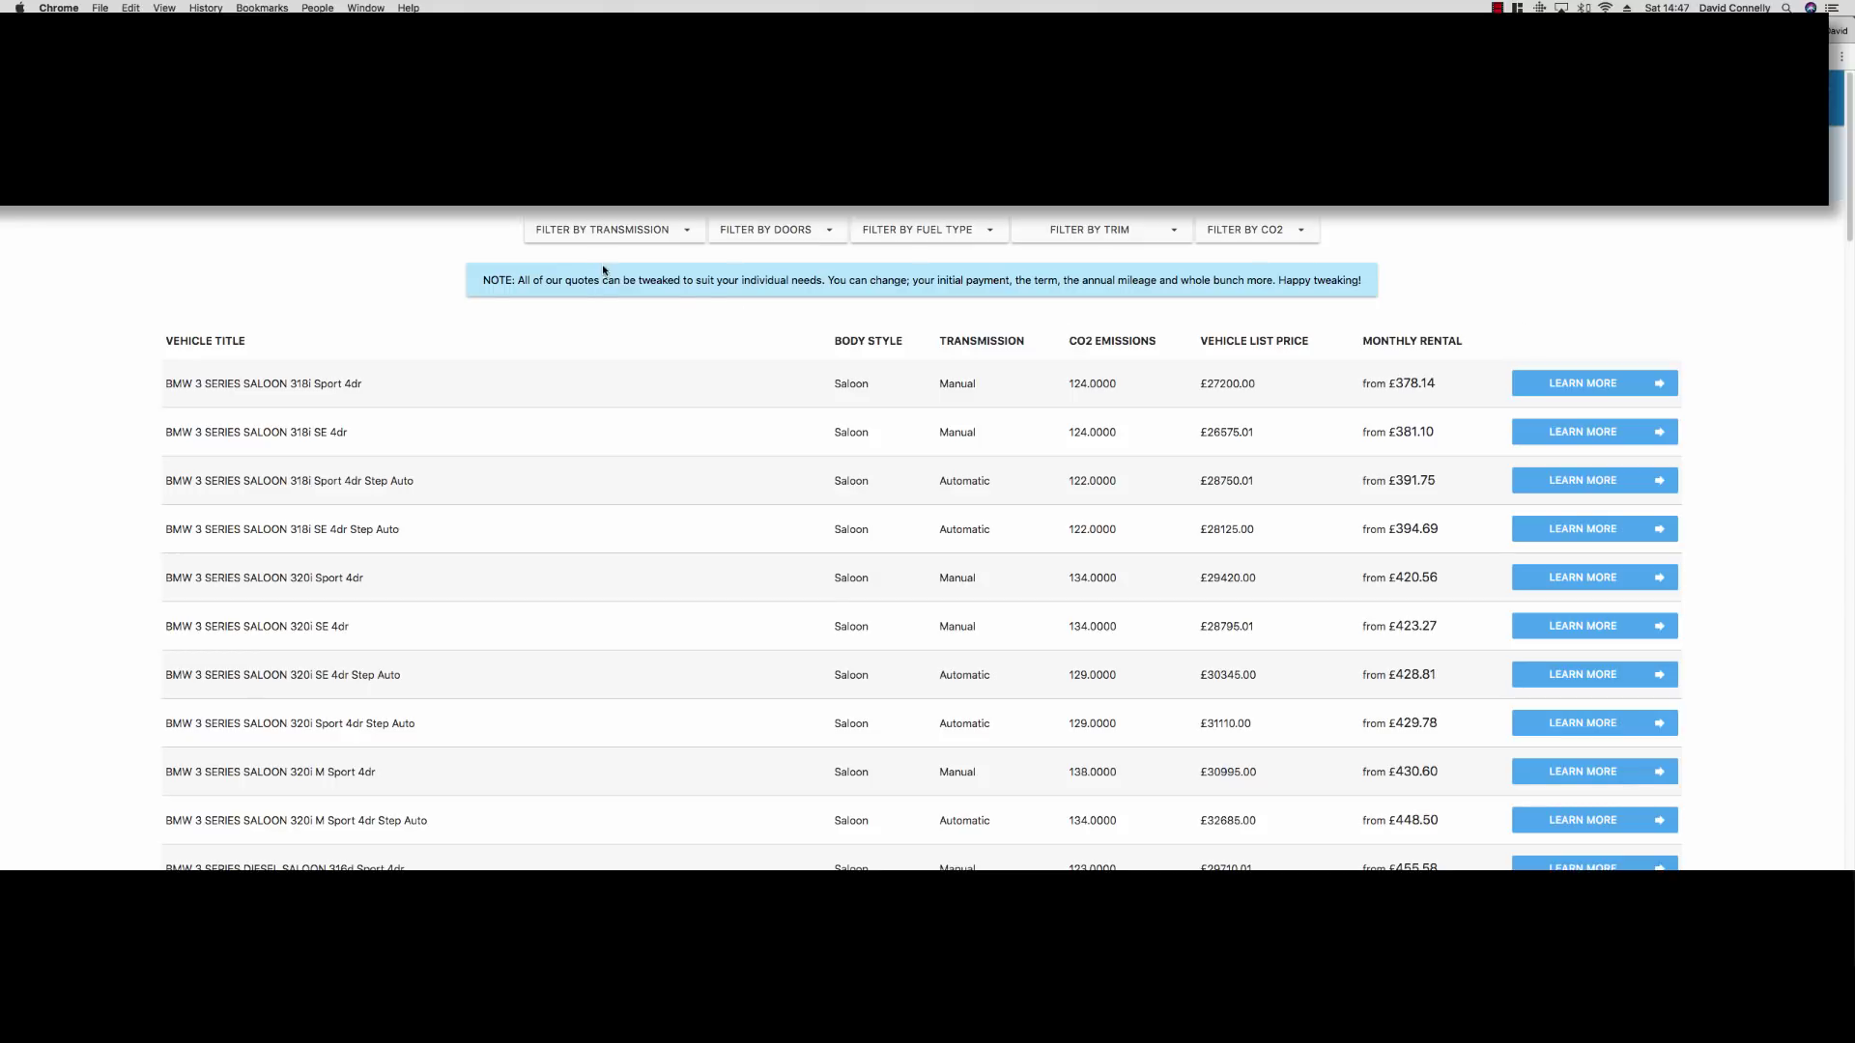
Filter the BMW 3 Series results to Manual transmission, Petrol fuel type and M Sport trim
click(614, 232)
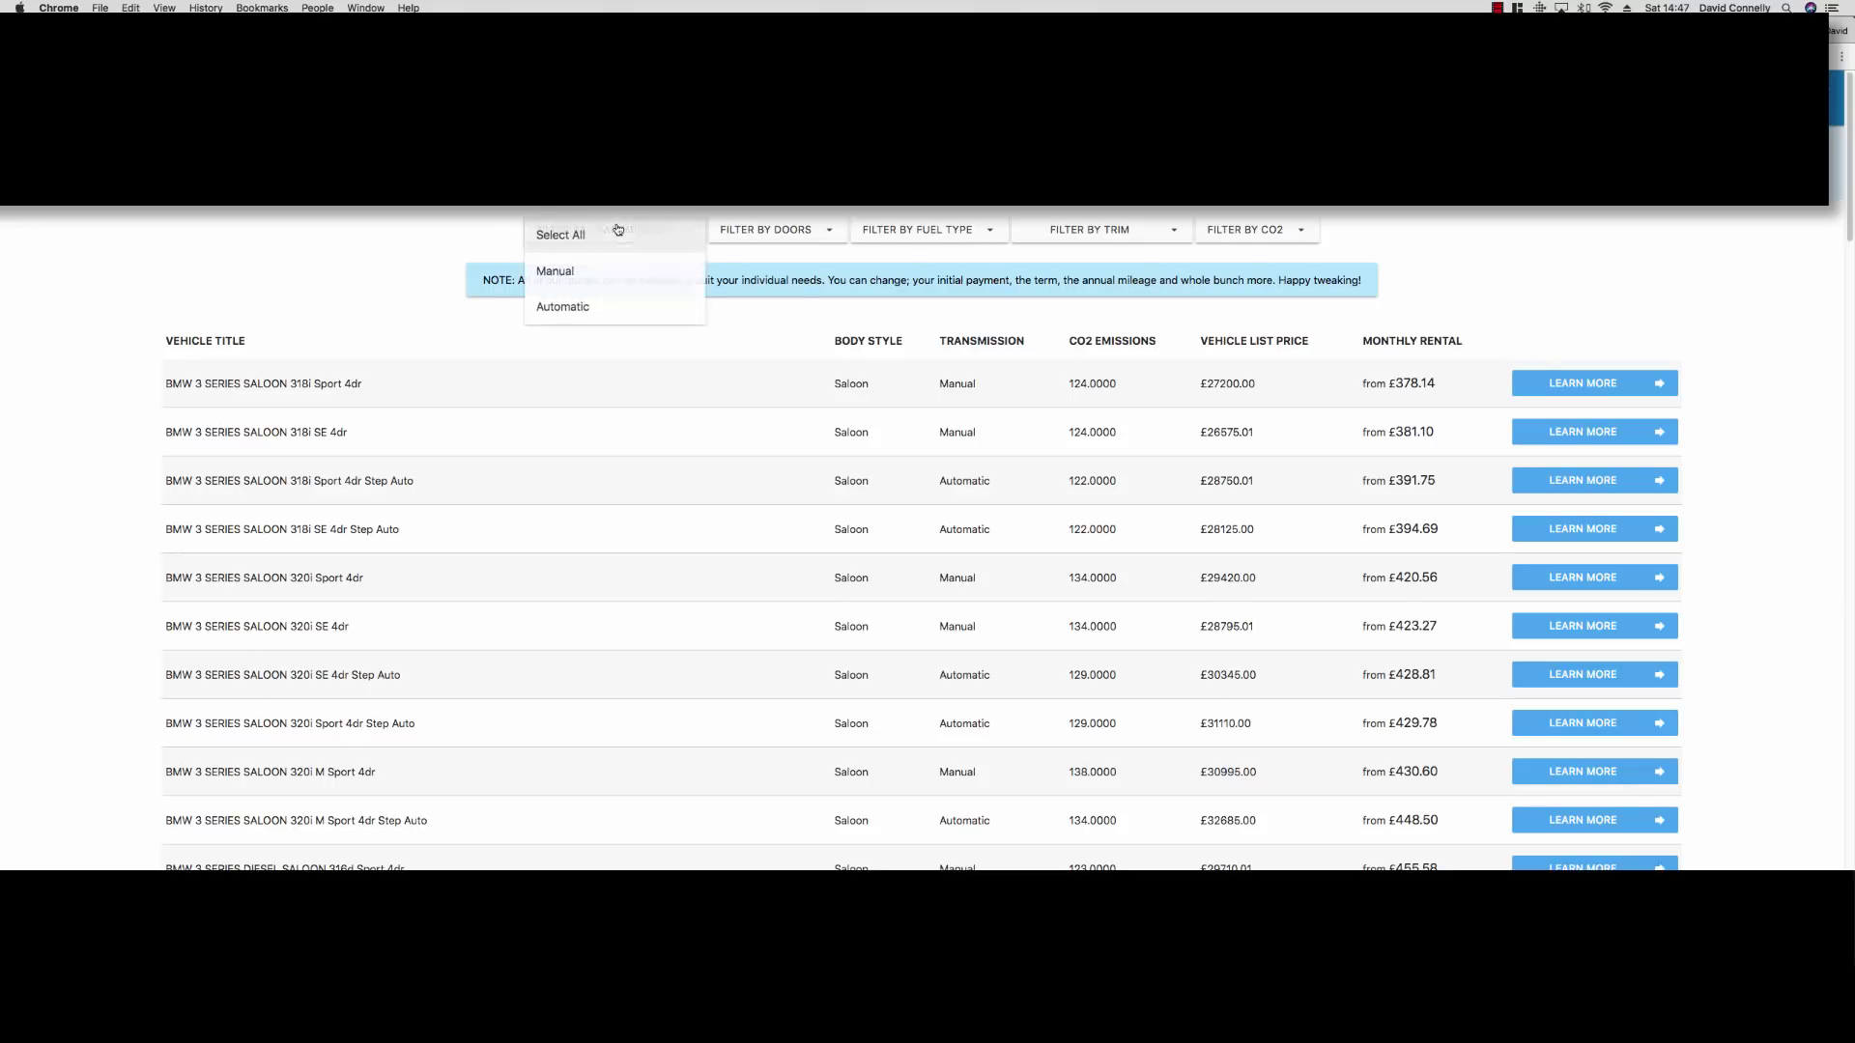
click(631, 278)
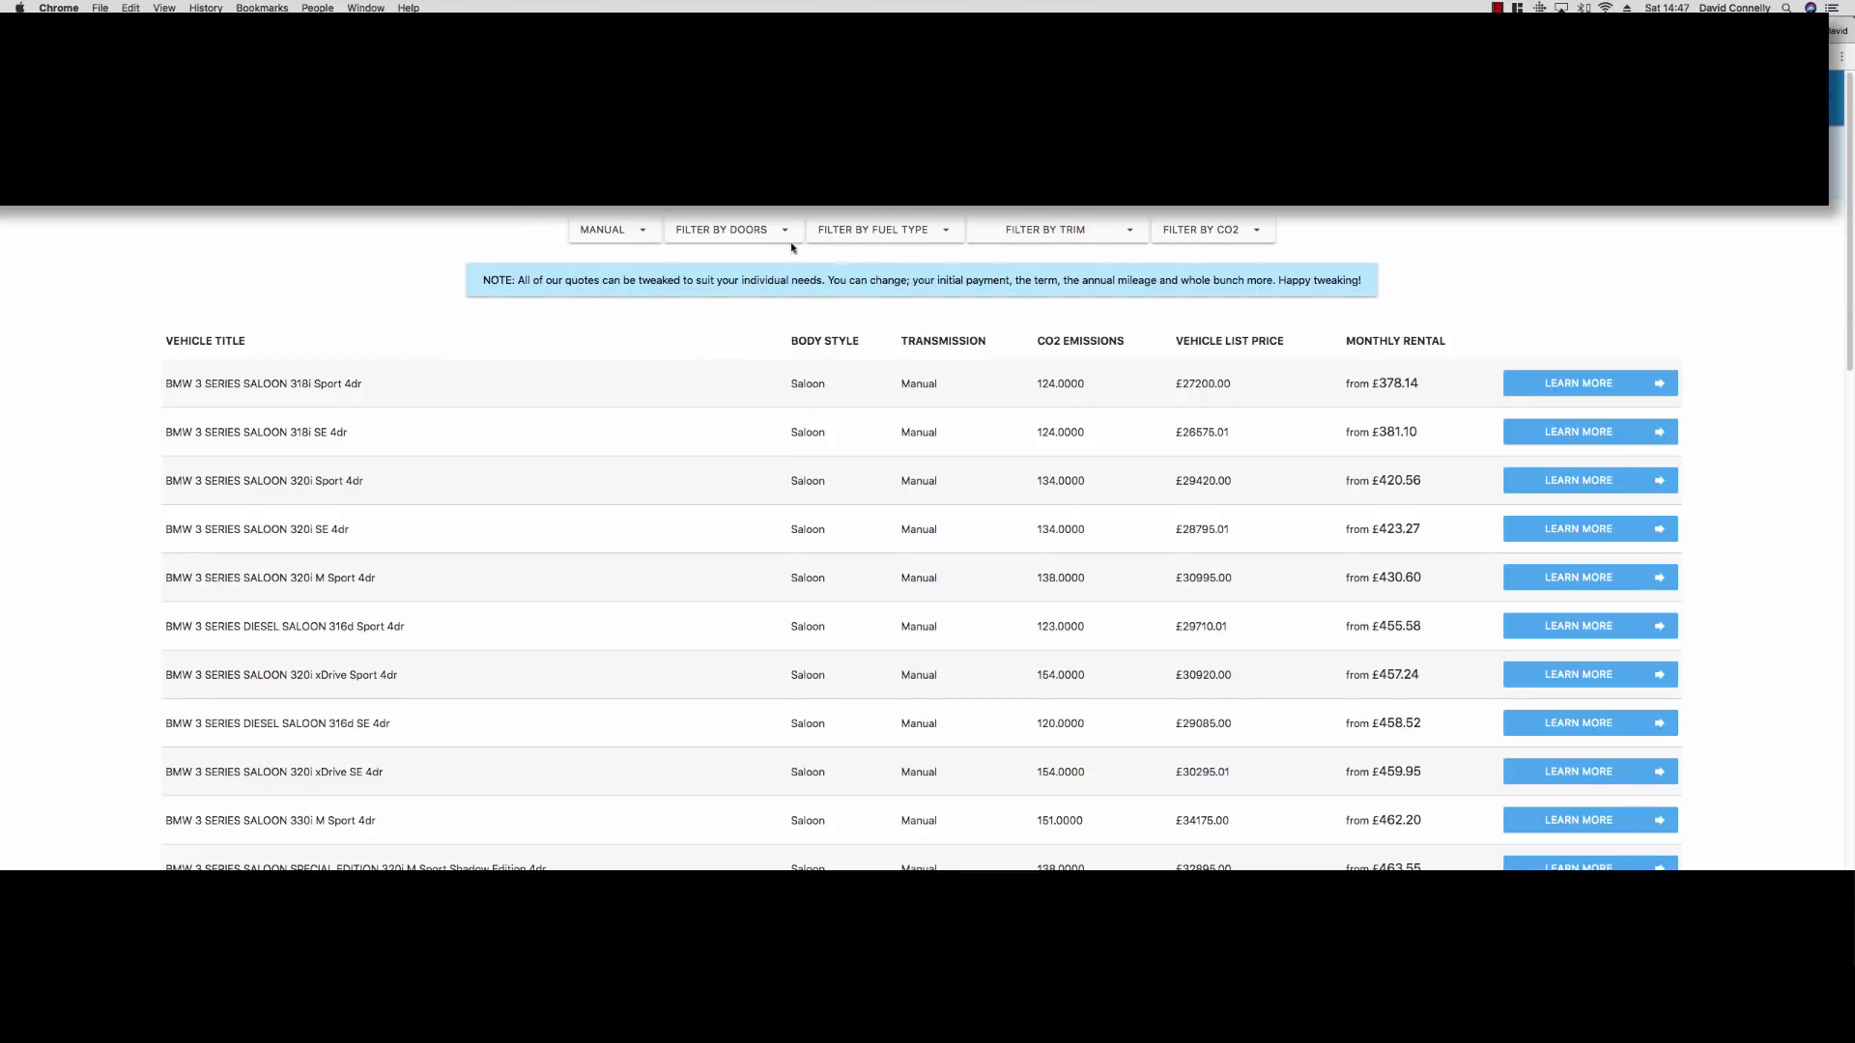
click(895, 240)
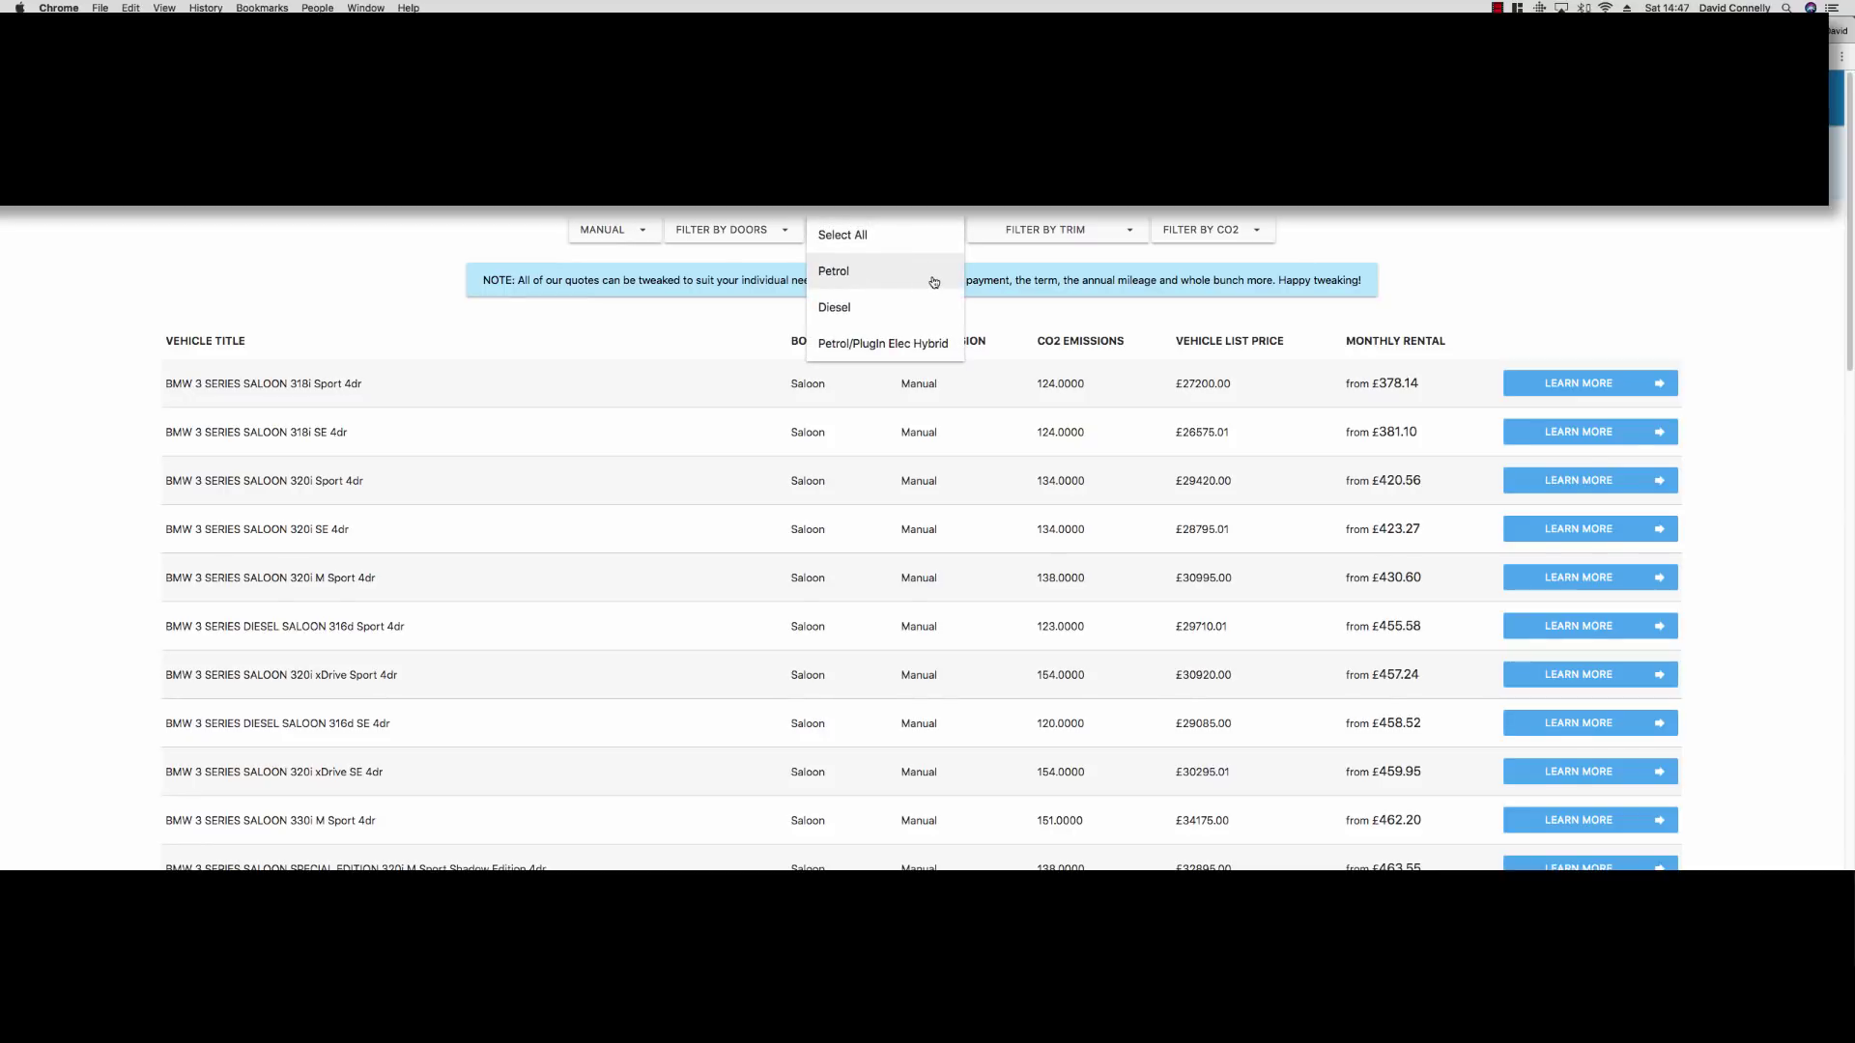
click(934, 282)
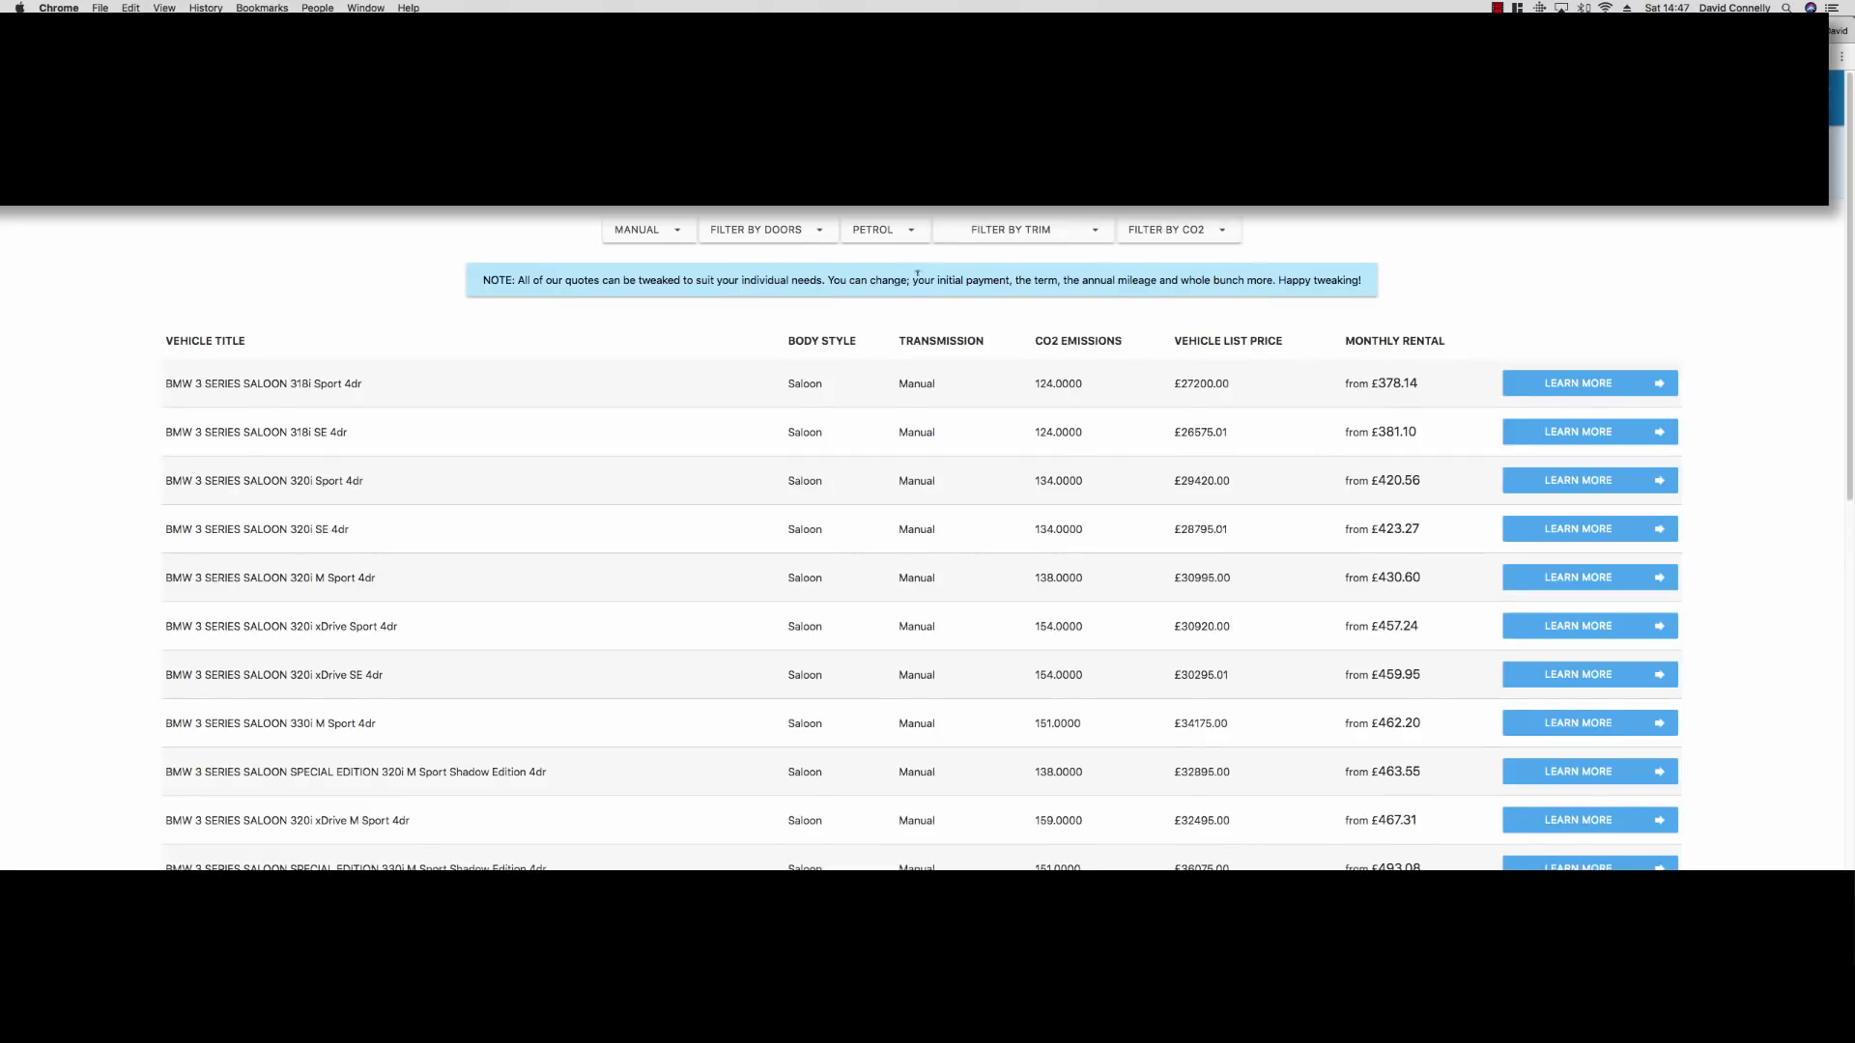
click(1071, 238)
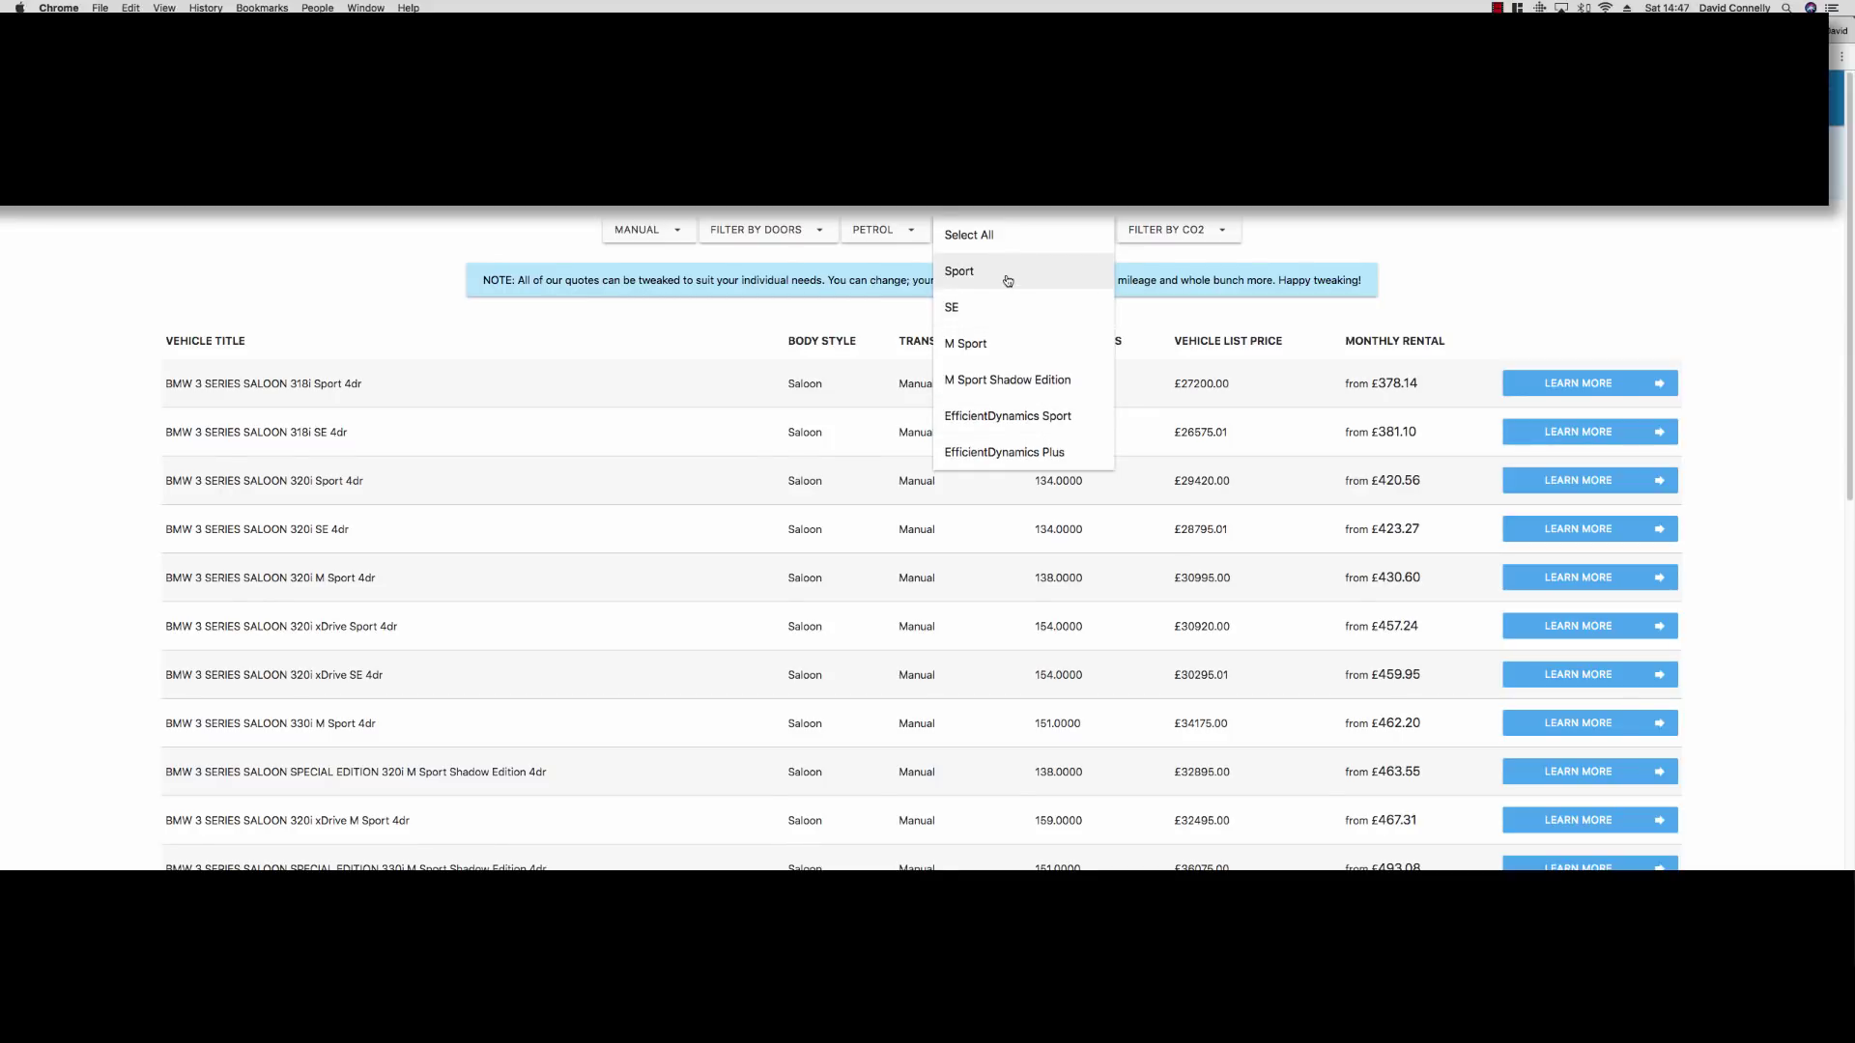
click(987, 346)
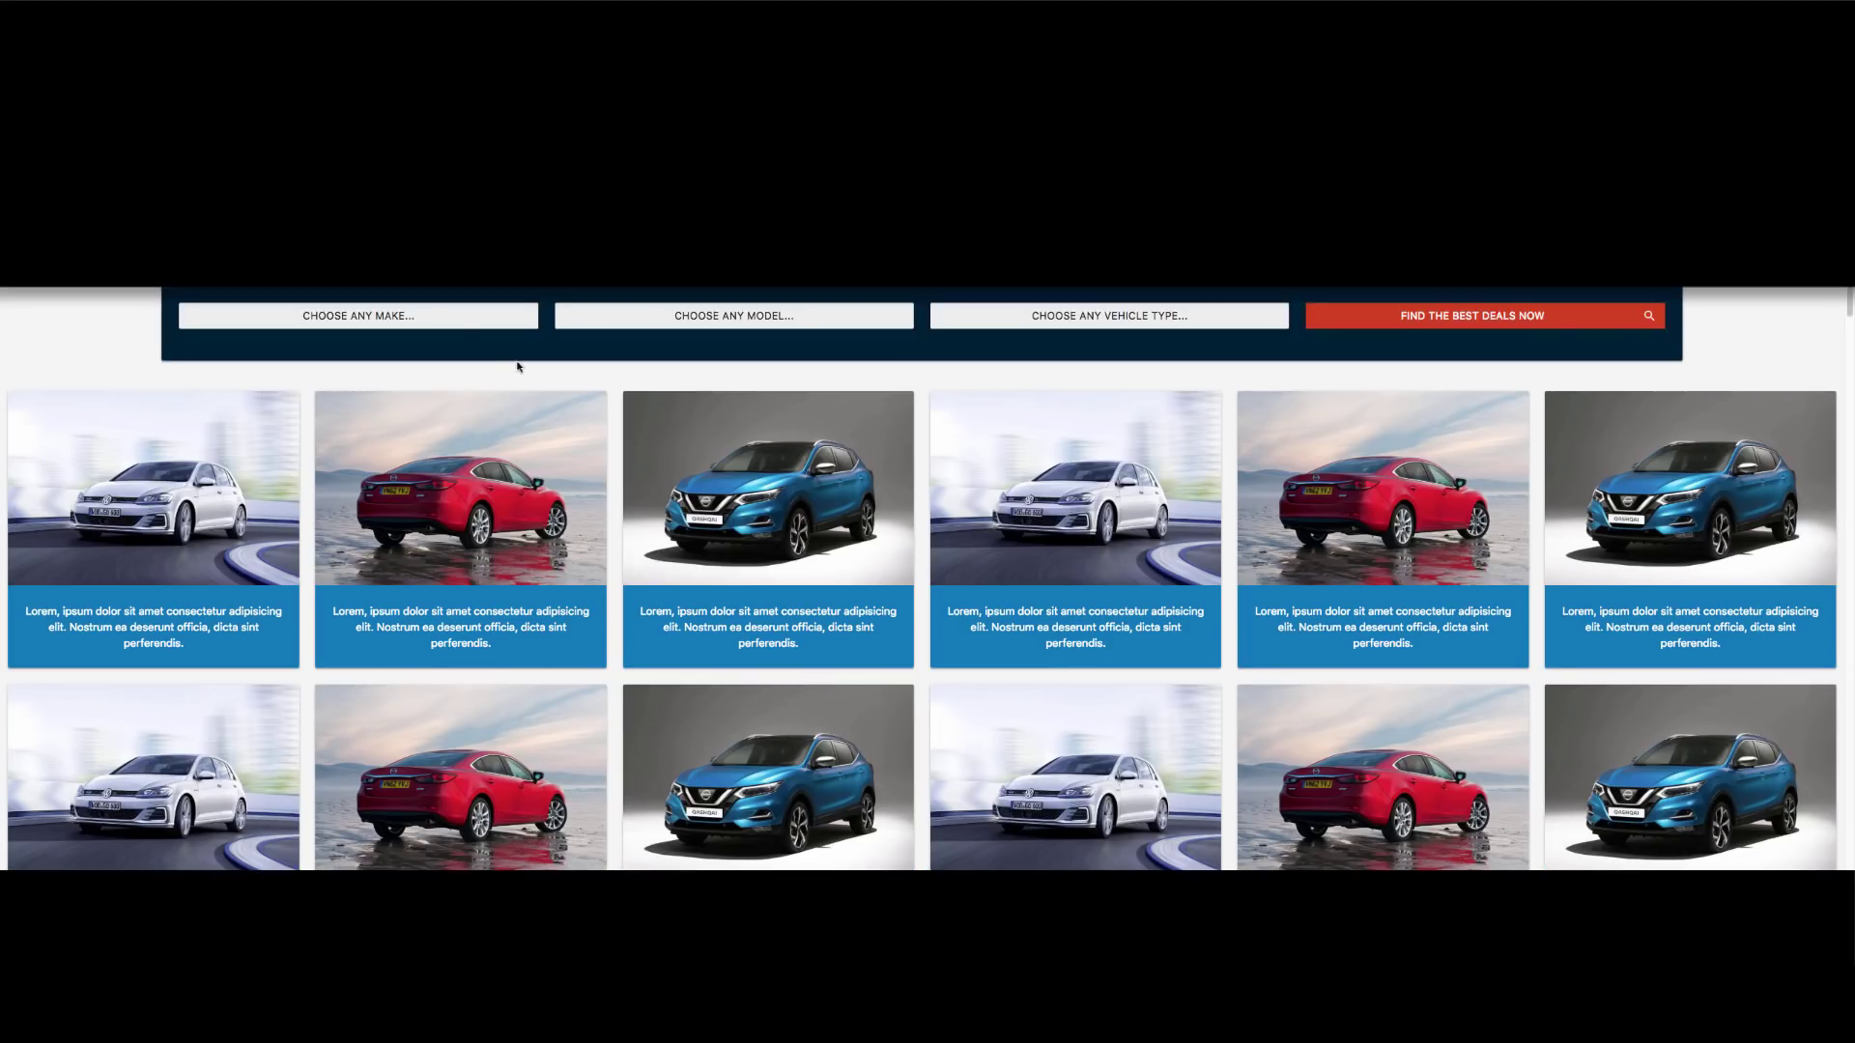
Search for the best deals on an Audi A4 of the Saloon vehicle type
click(418, 320)
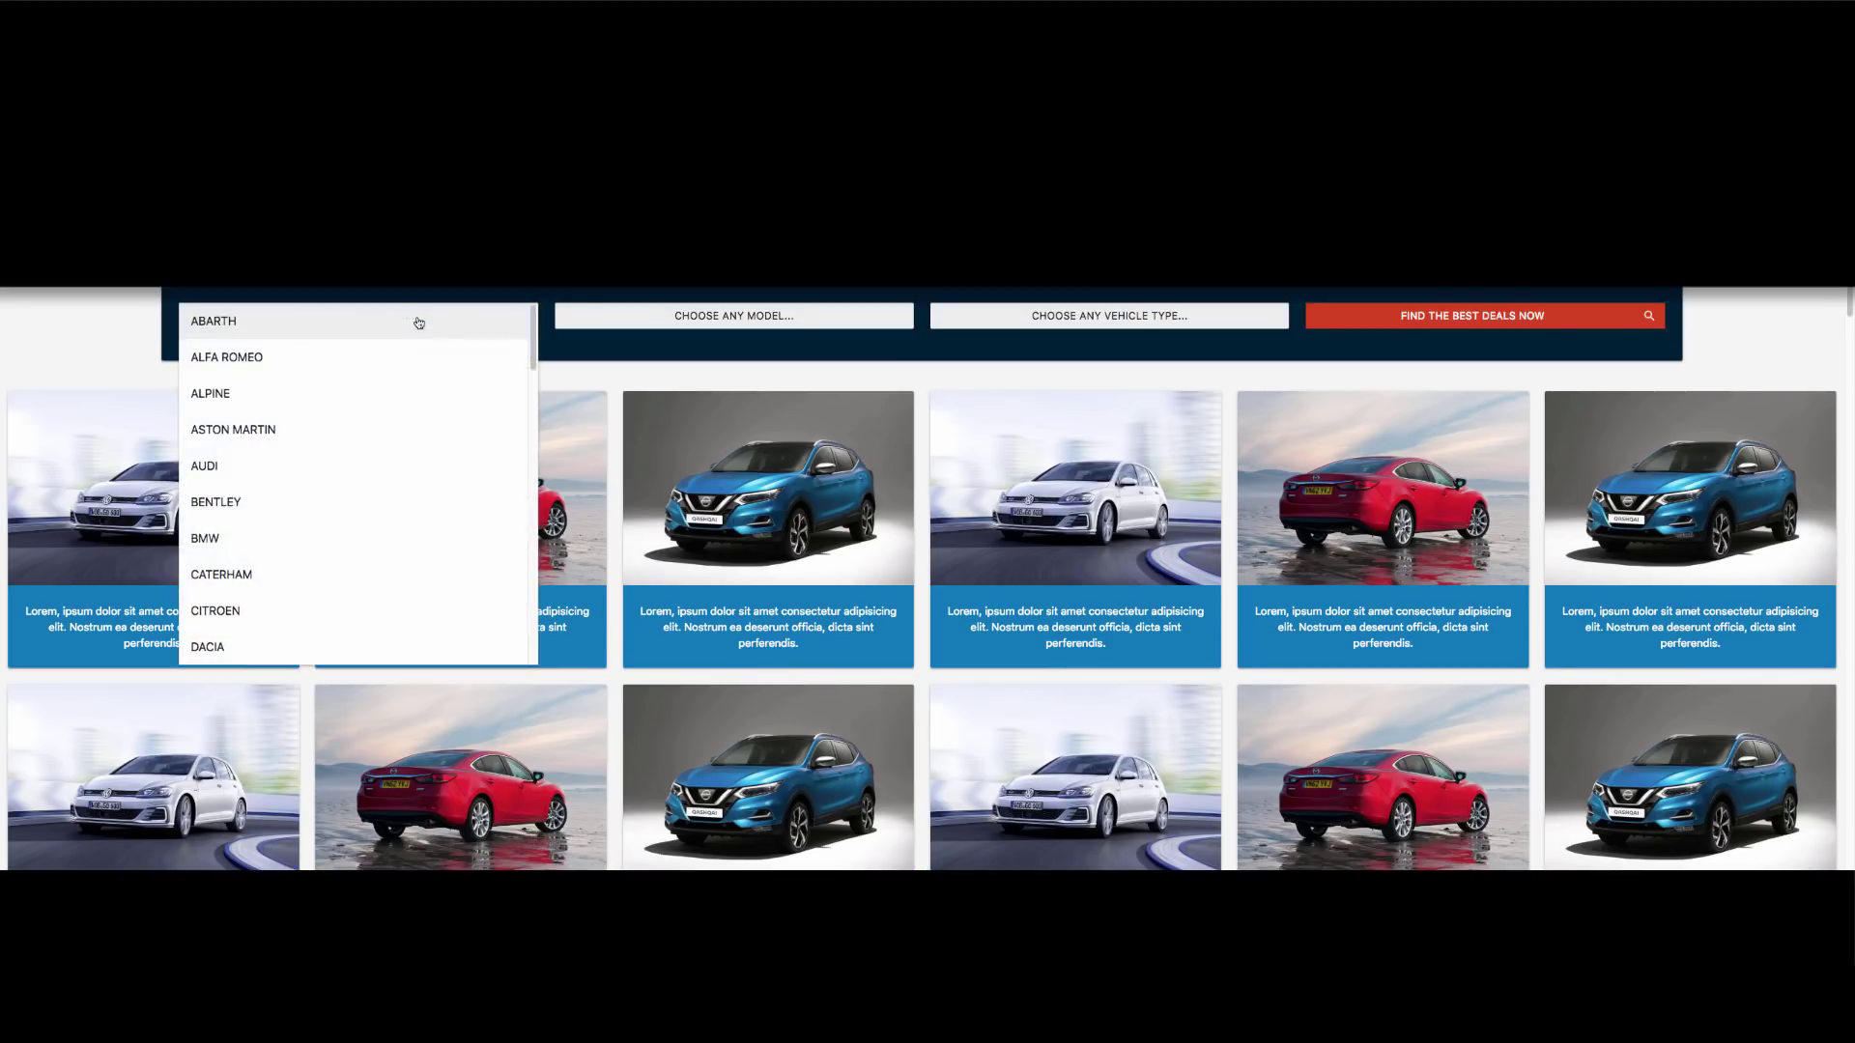
click(355, 455)
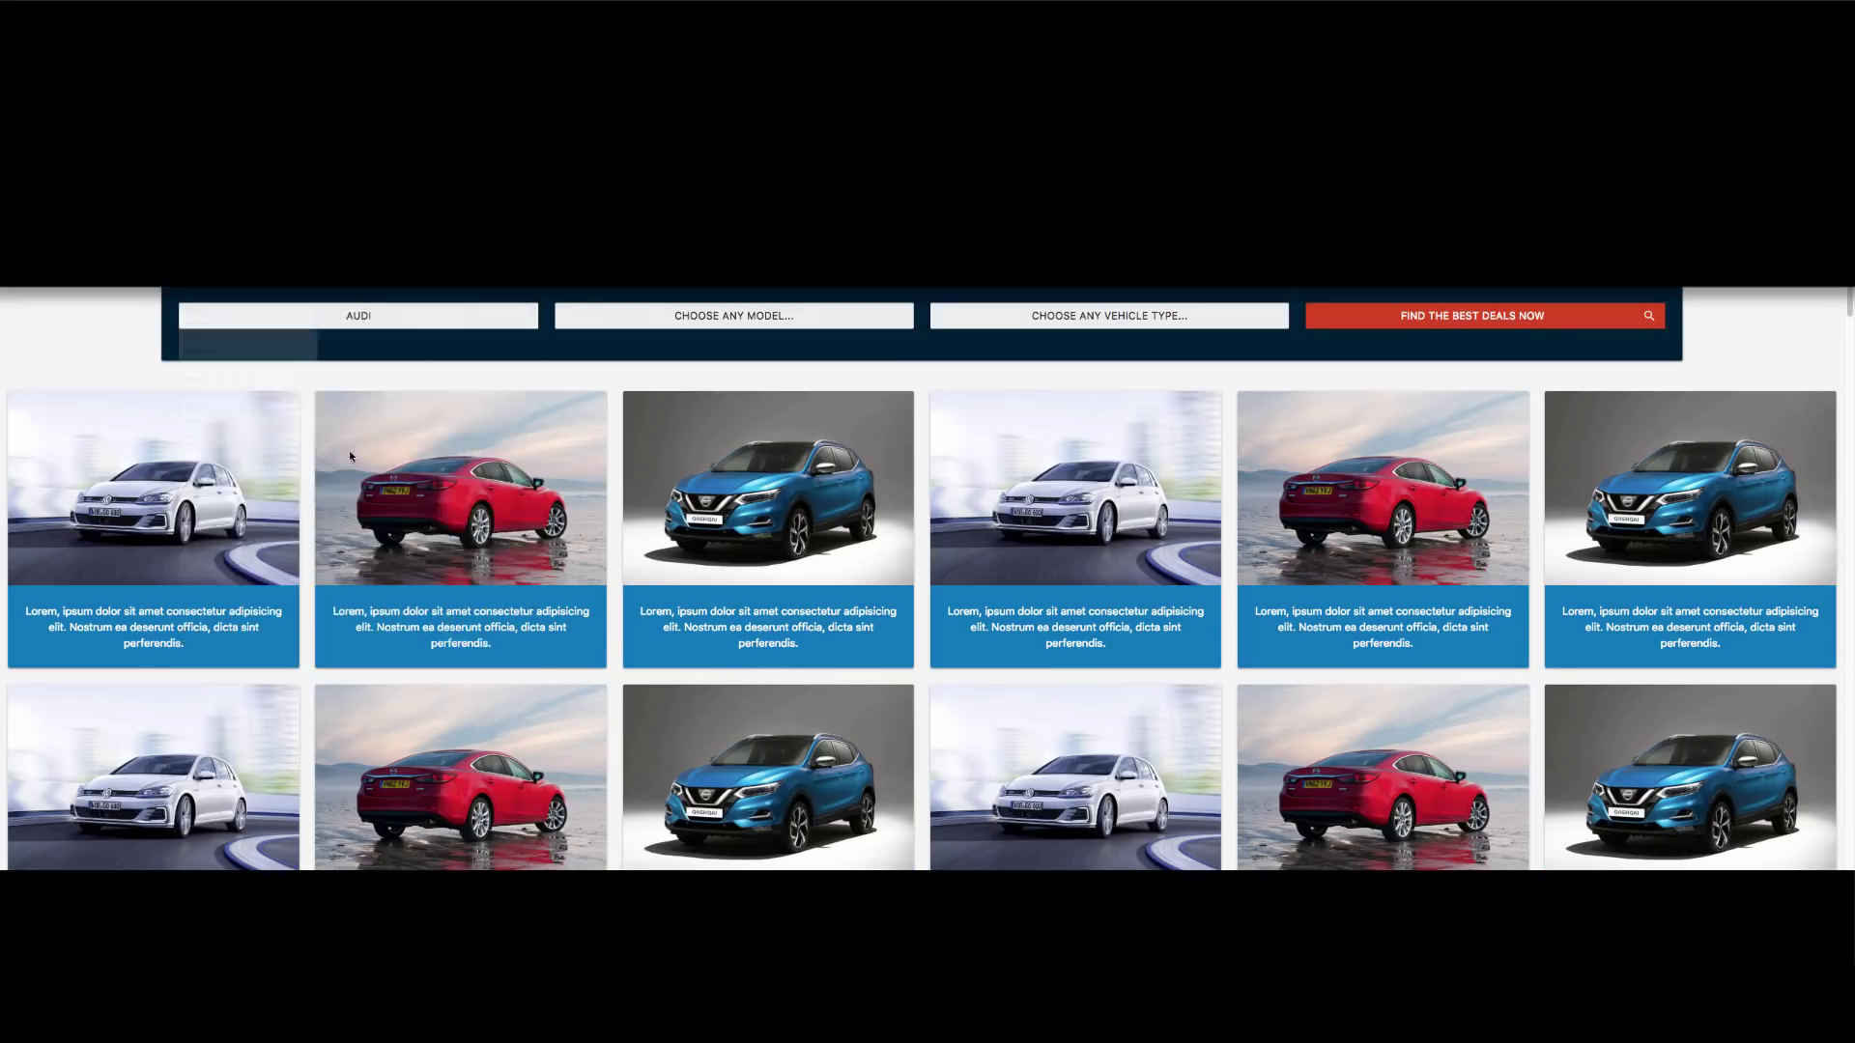
click(724, 322)
click(665, 392)
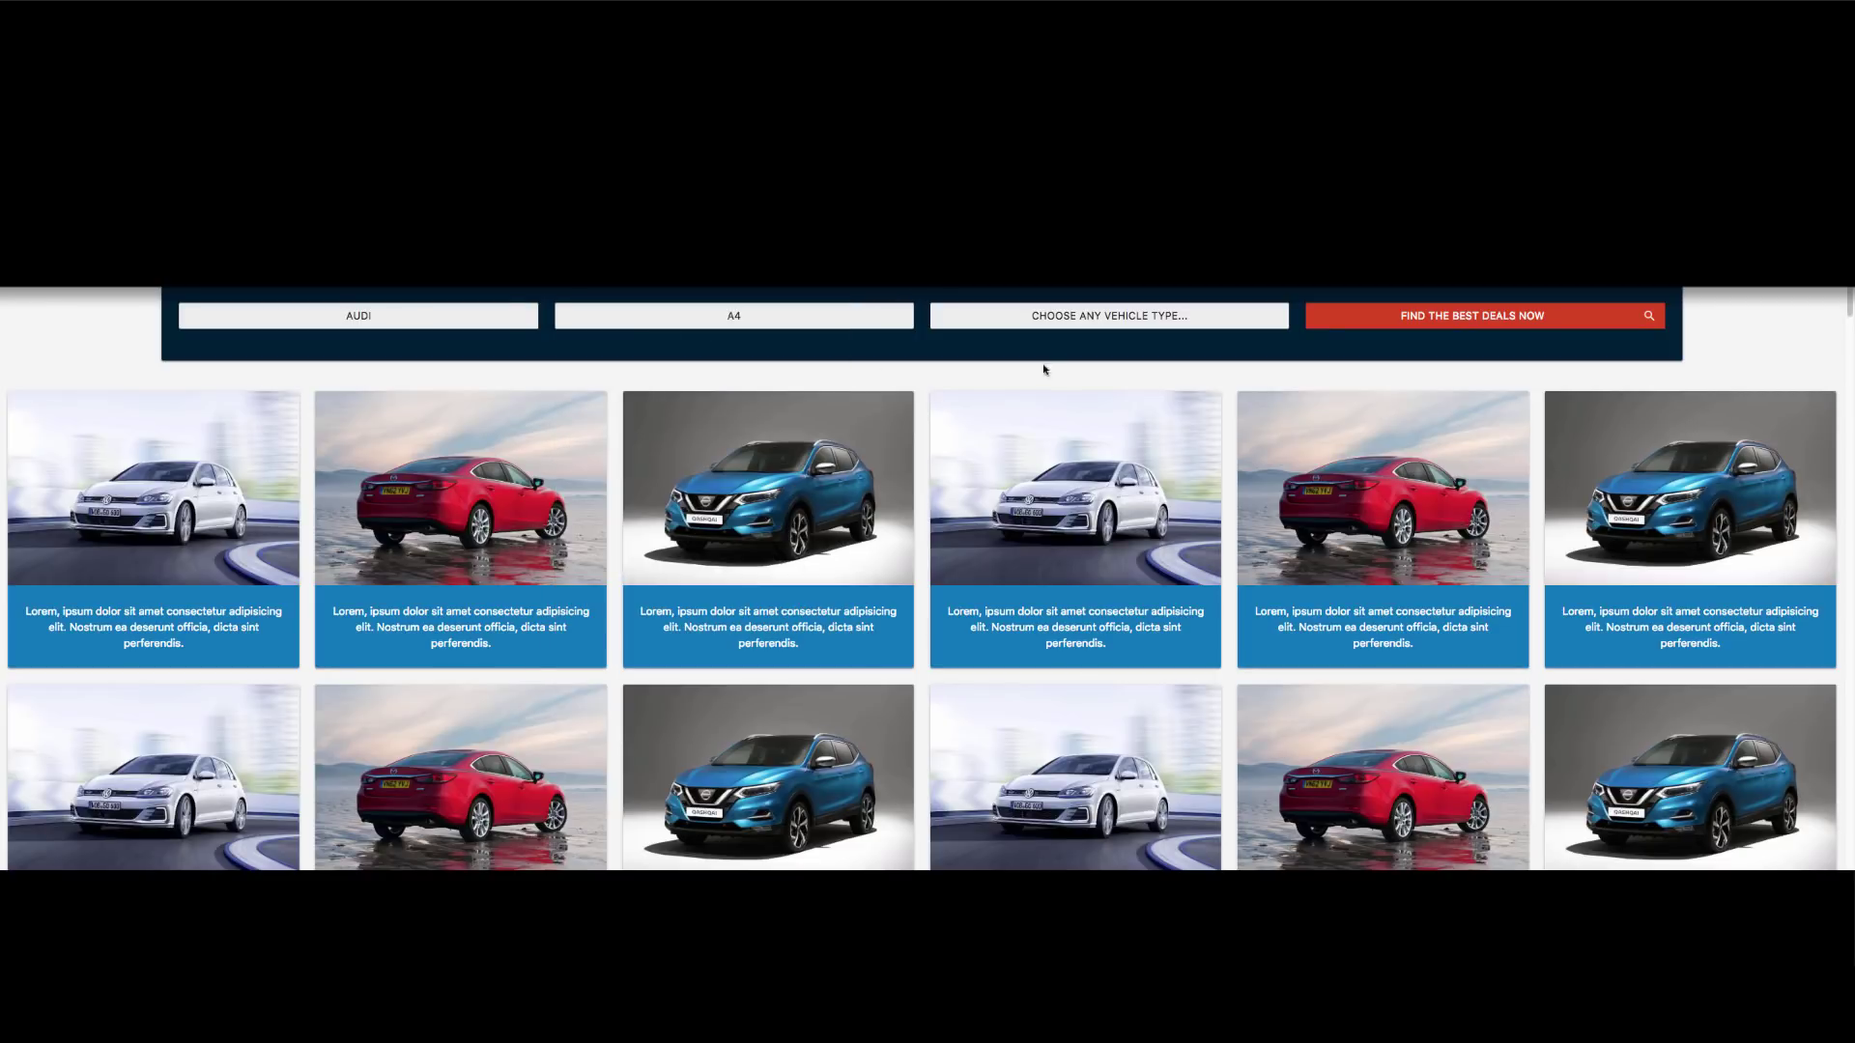
click(1074, 326)
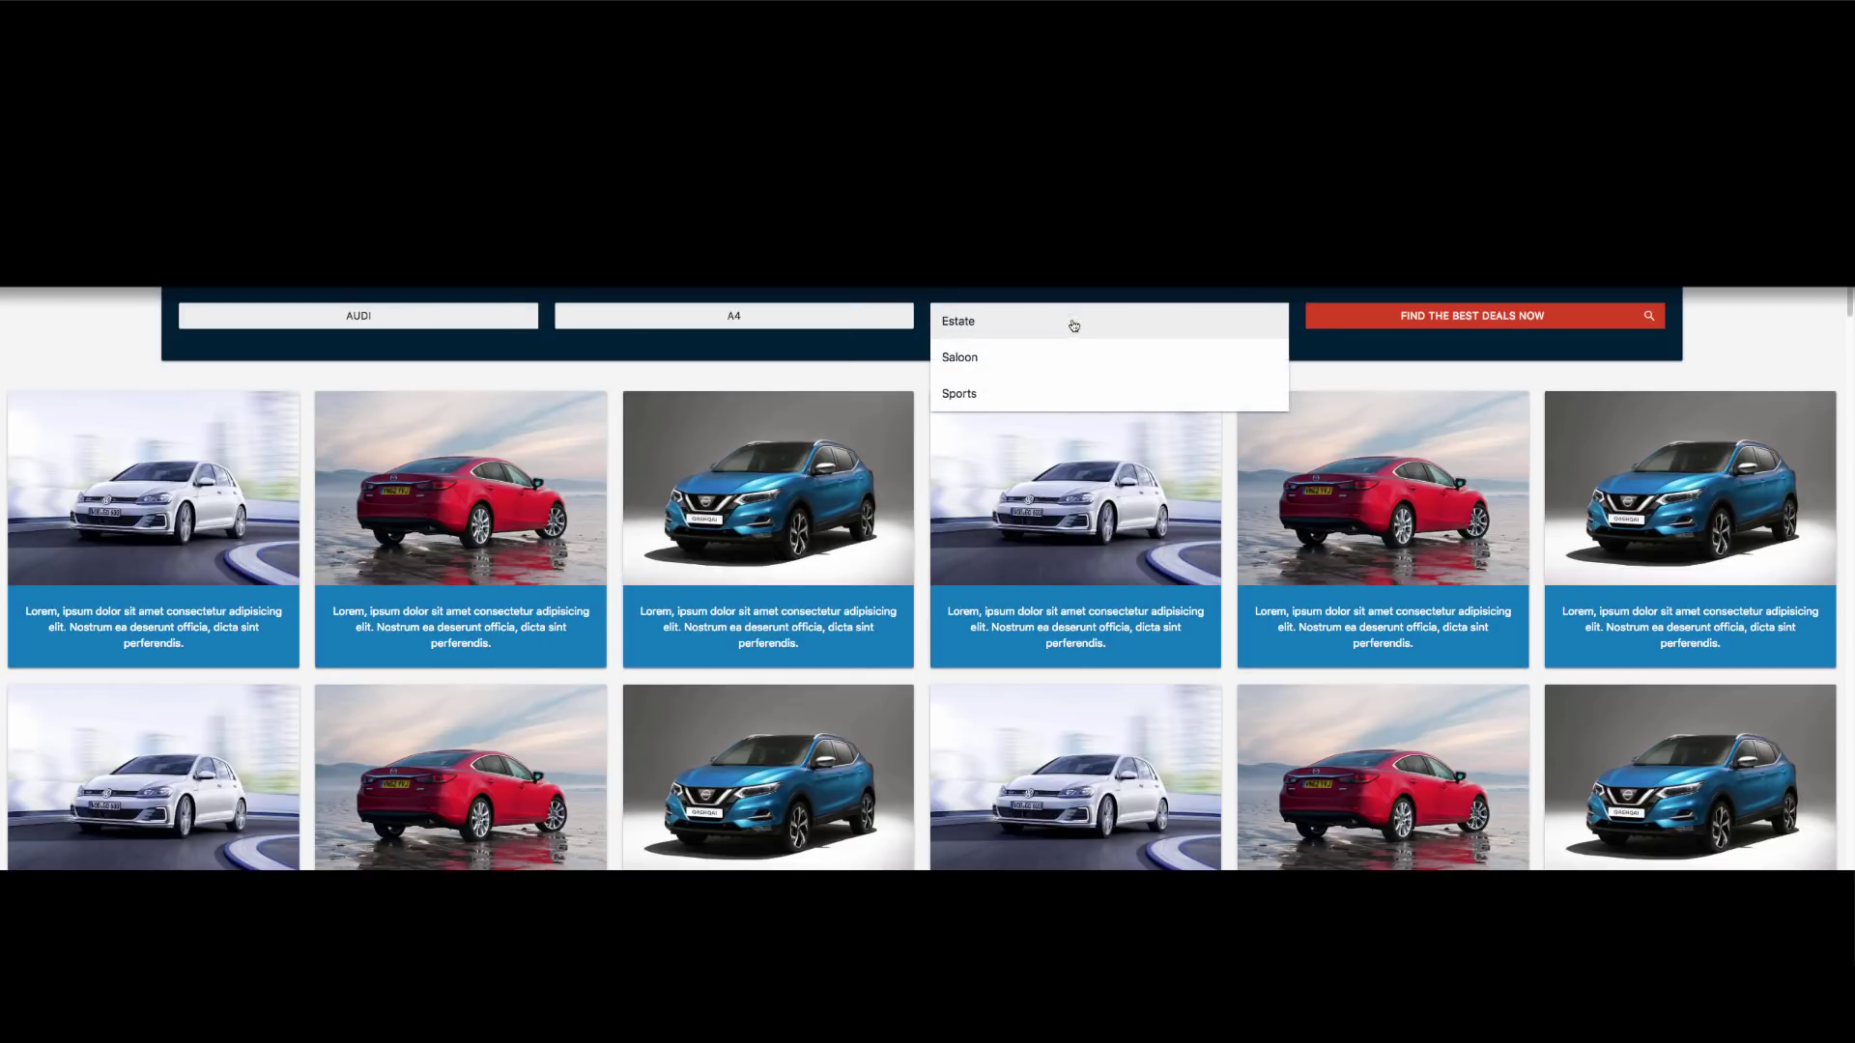
click(1047, 367)
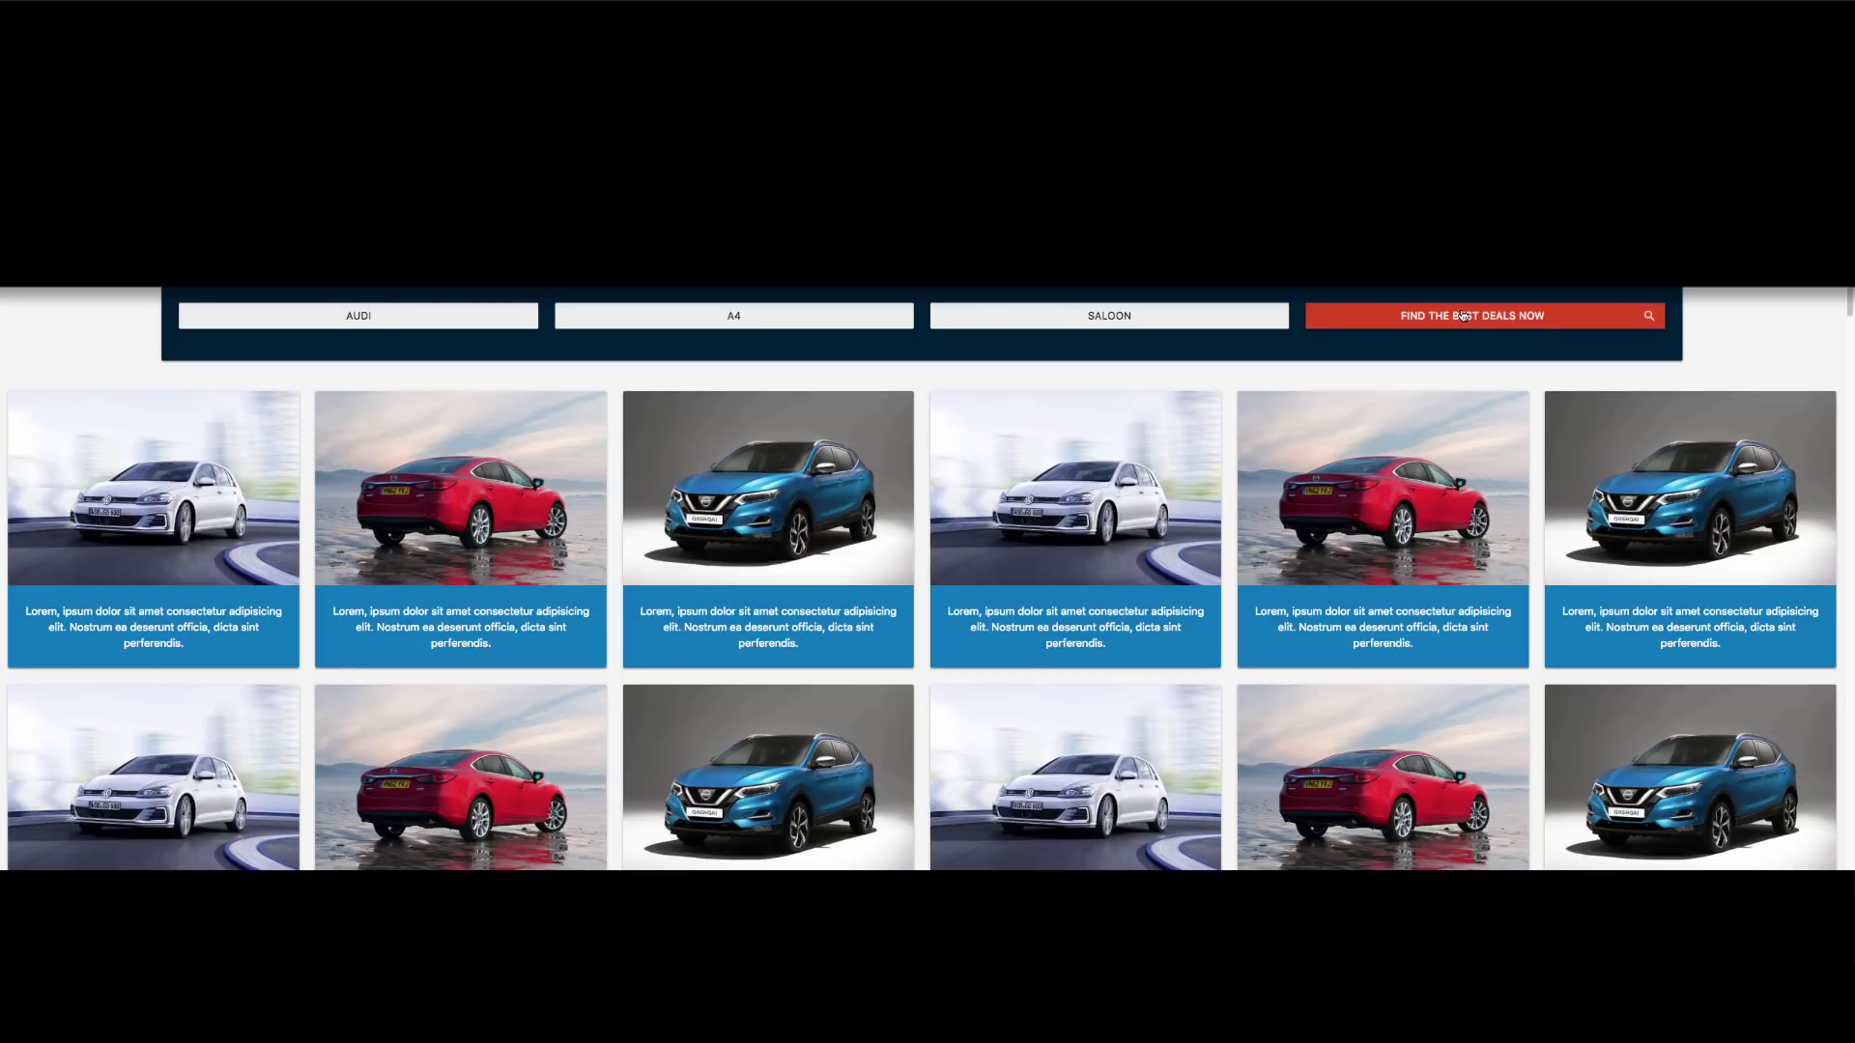
click(1464, 316)
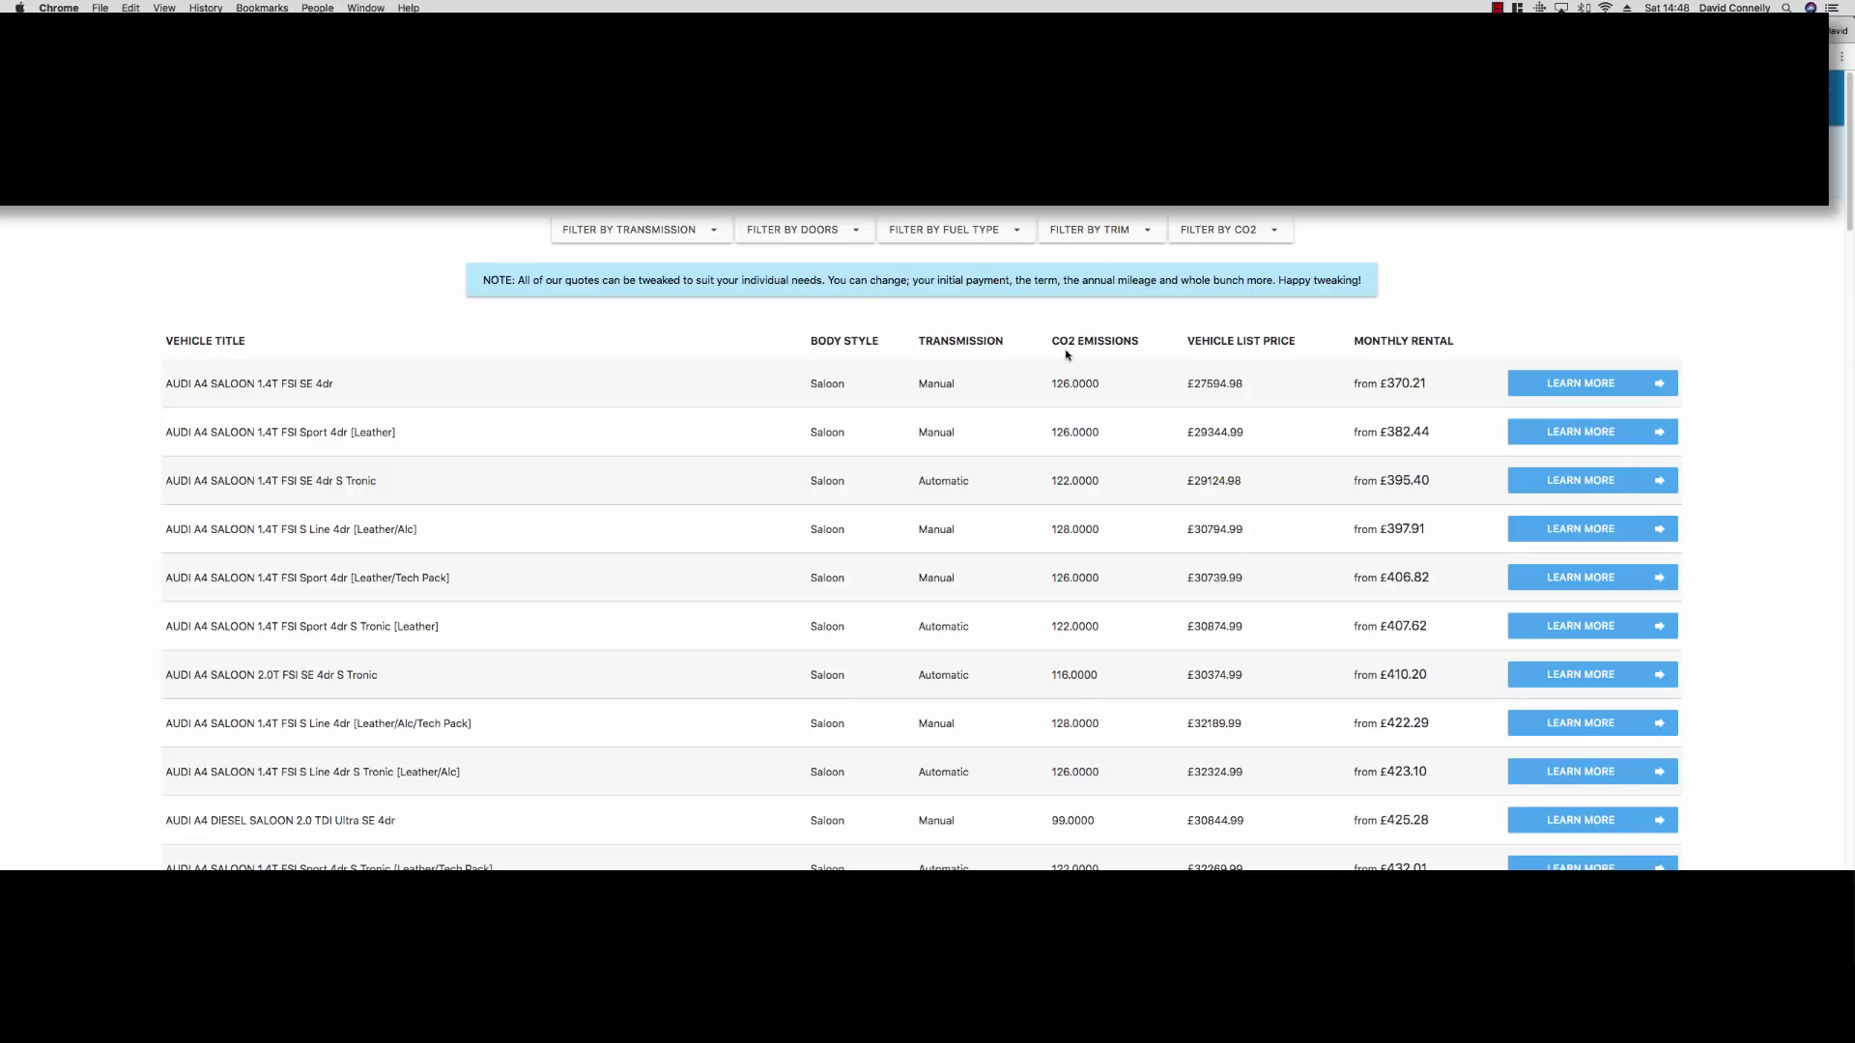
Filter the Audi A4 results to Manual transmission, Diesel fuel type and S Line trim
click(676, 232)
click(654, 272)
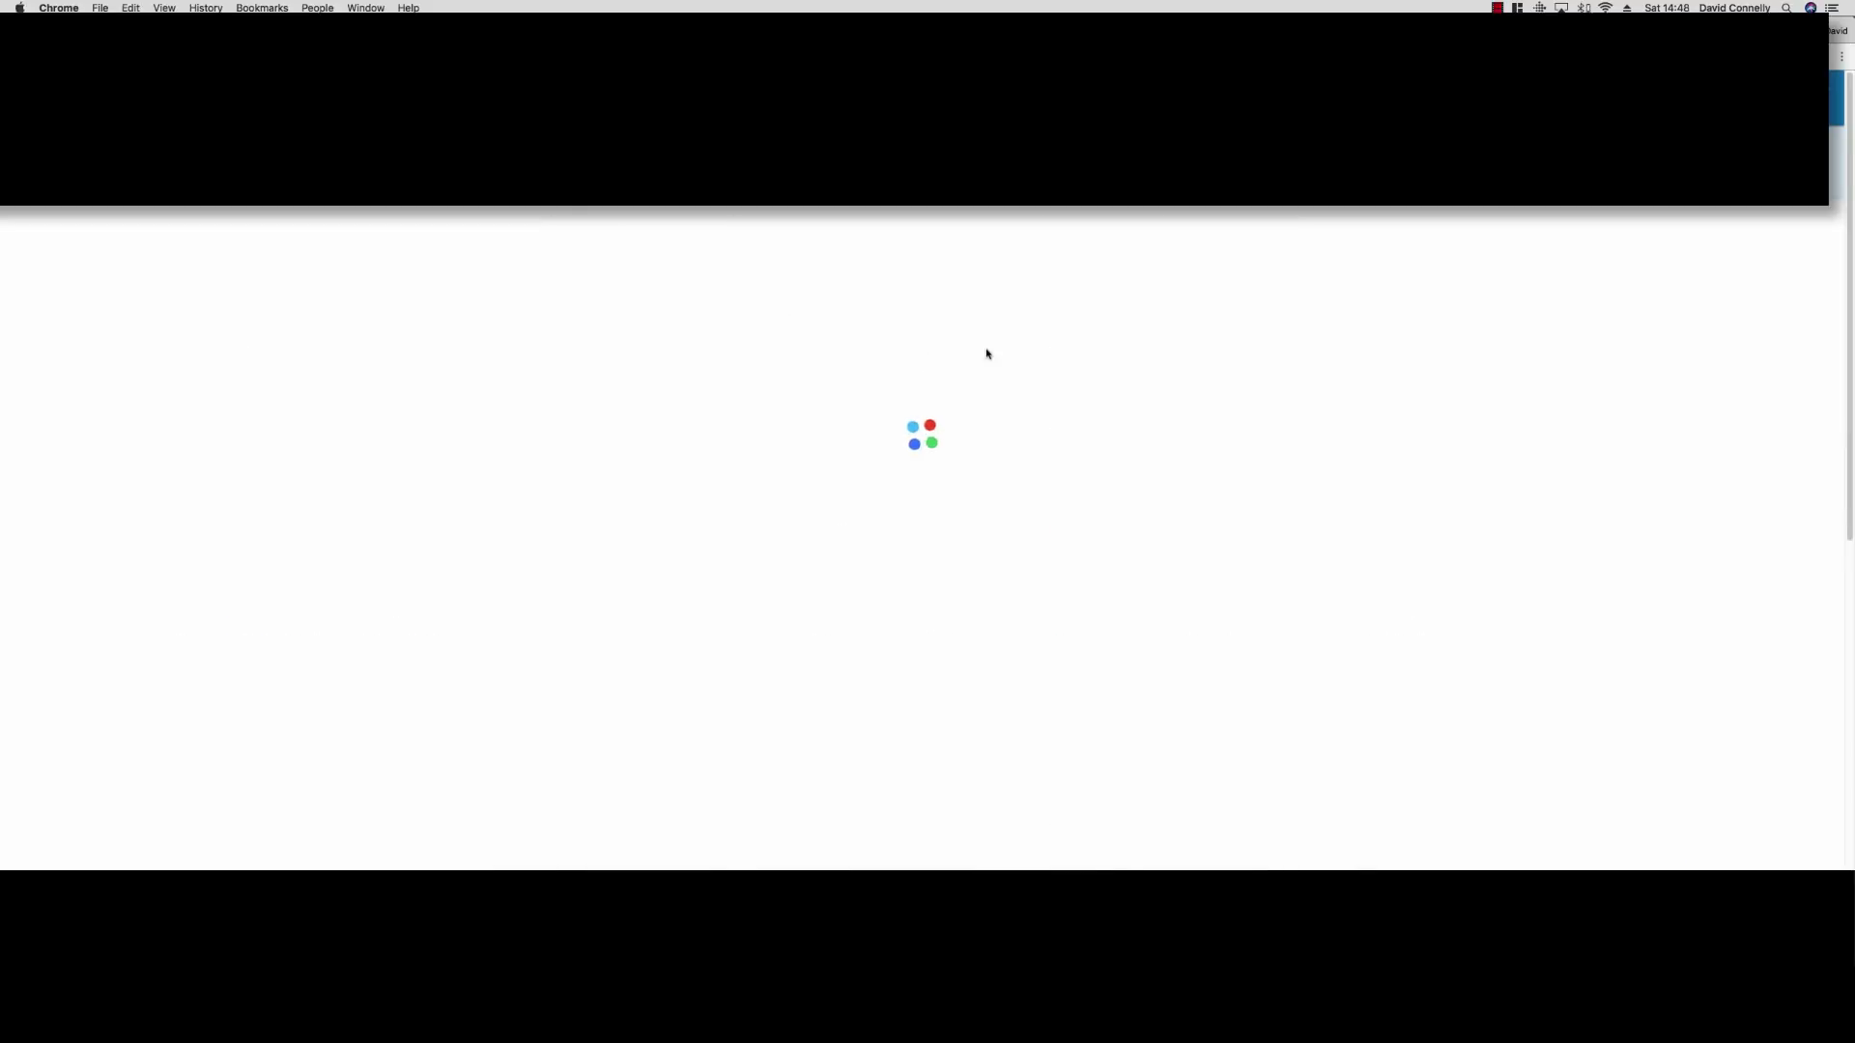
click(790, 241)
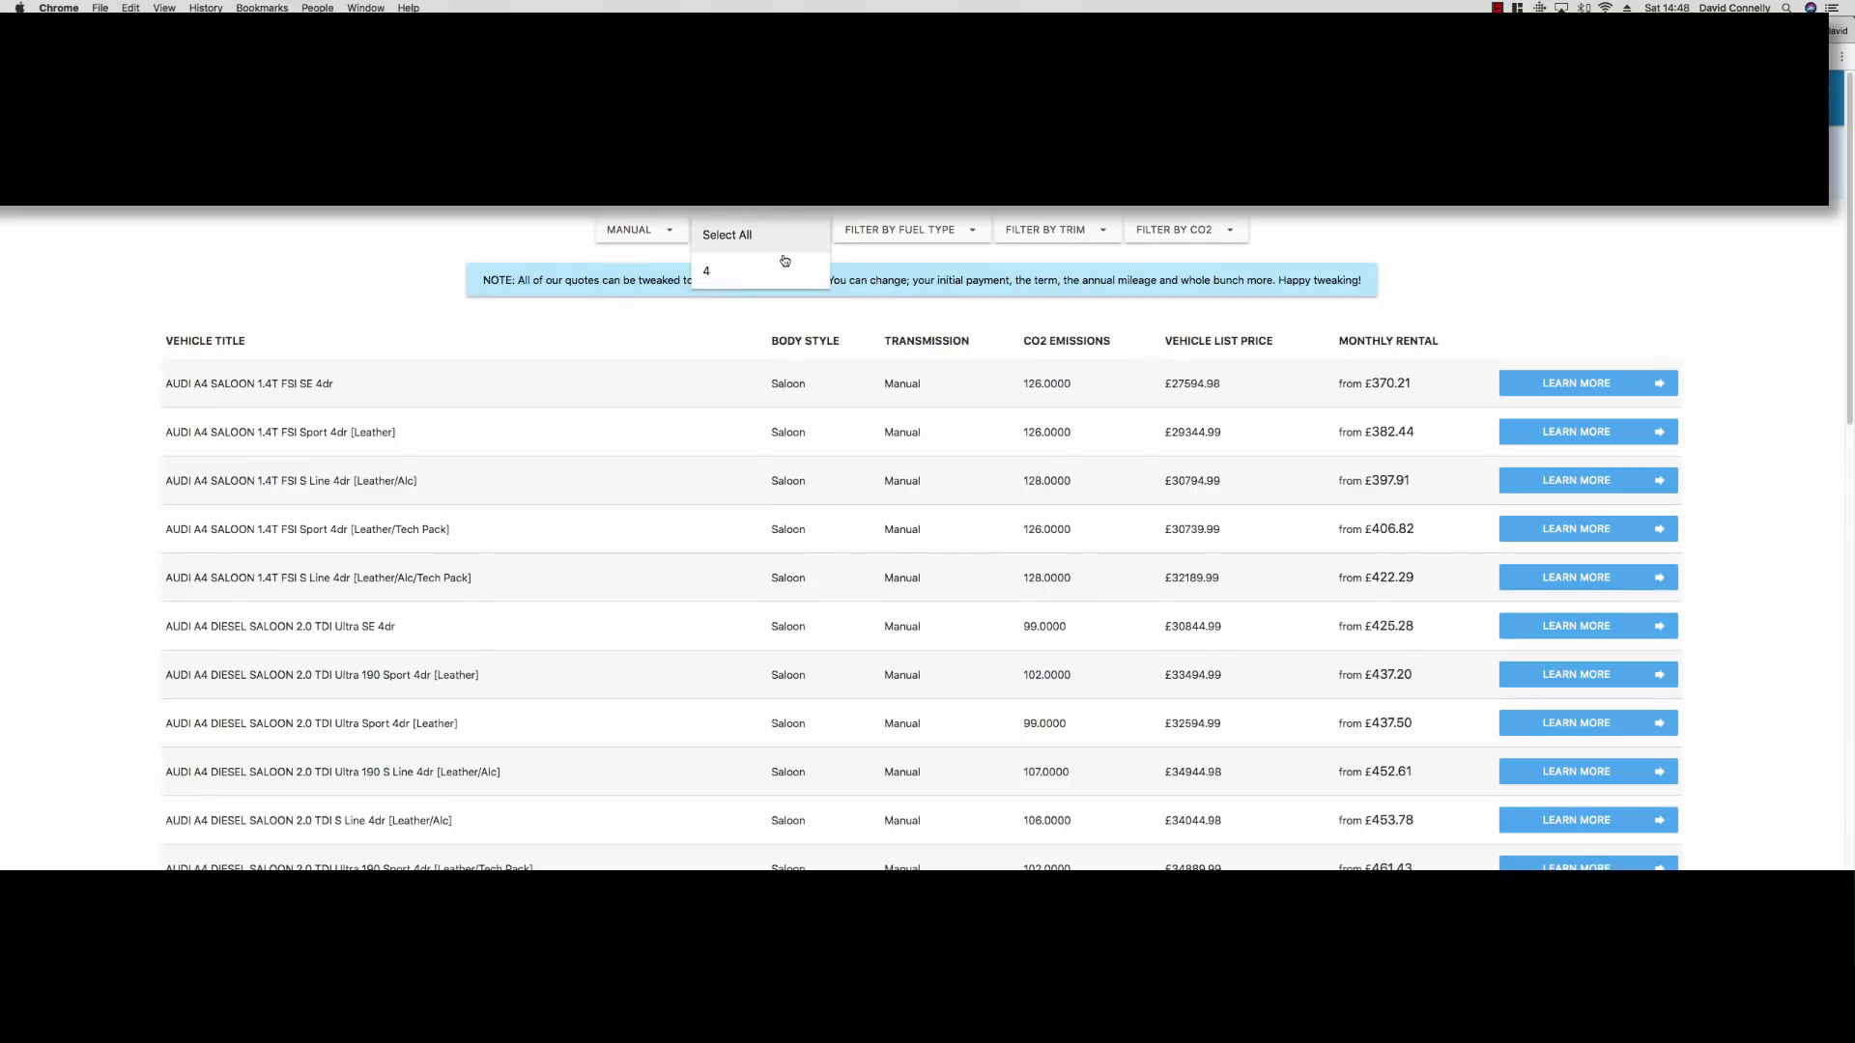
click(1247, 241)
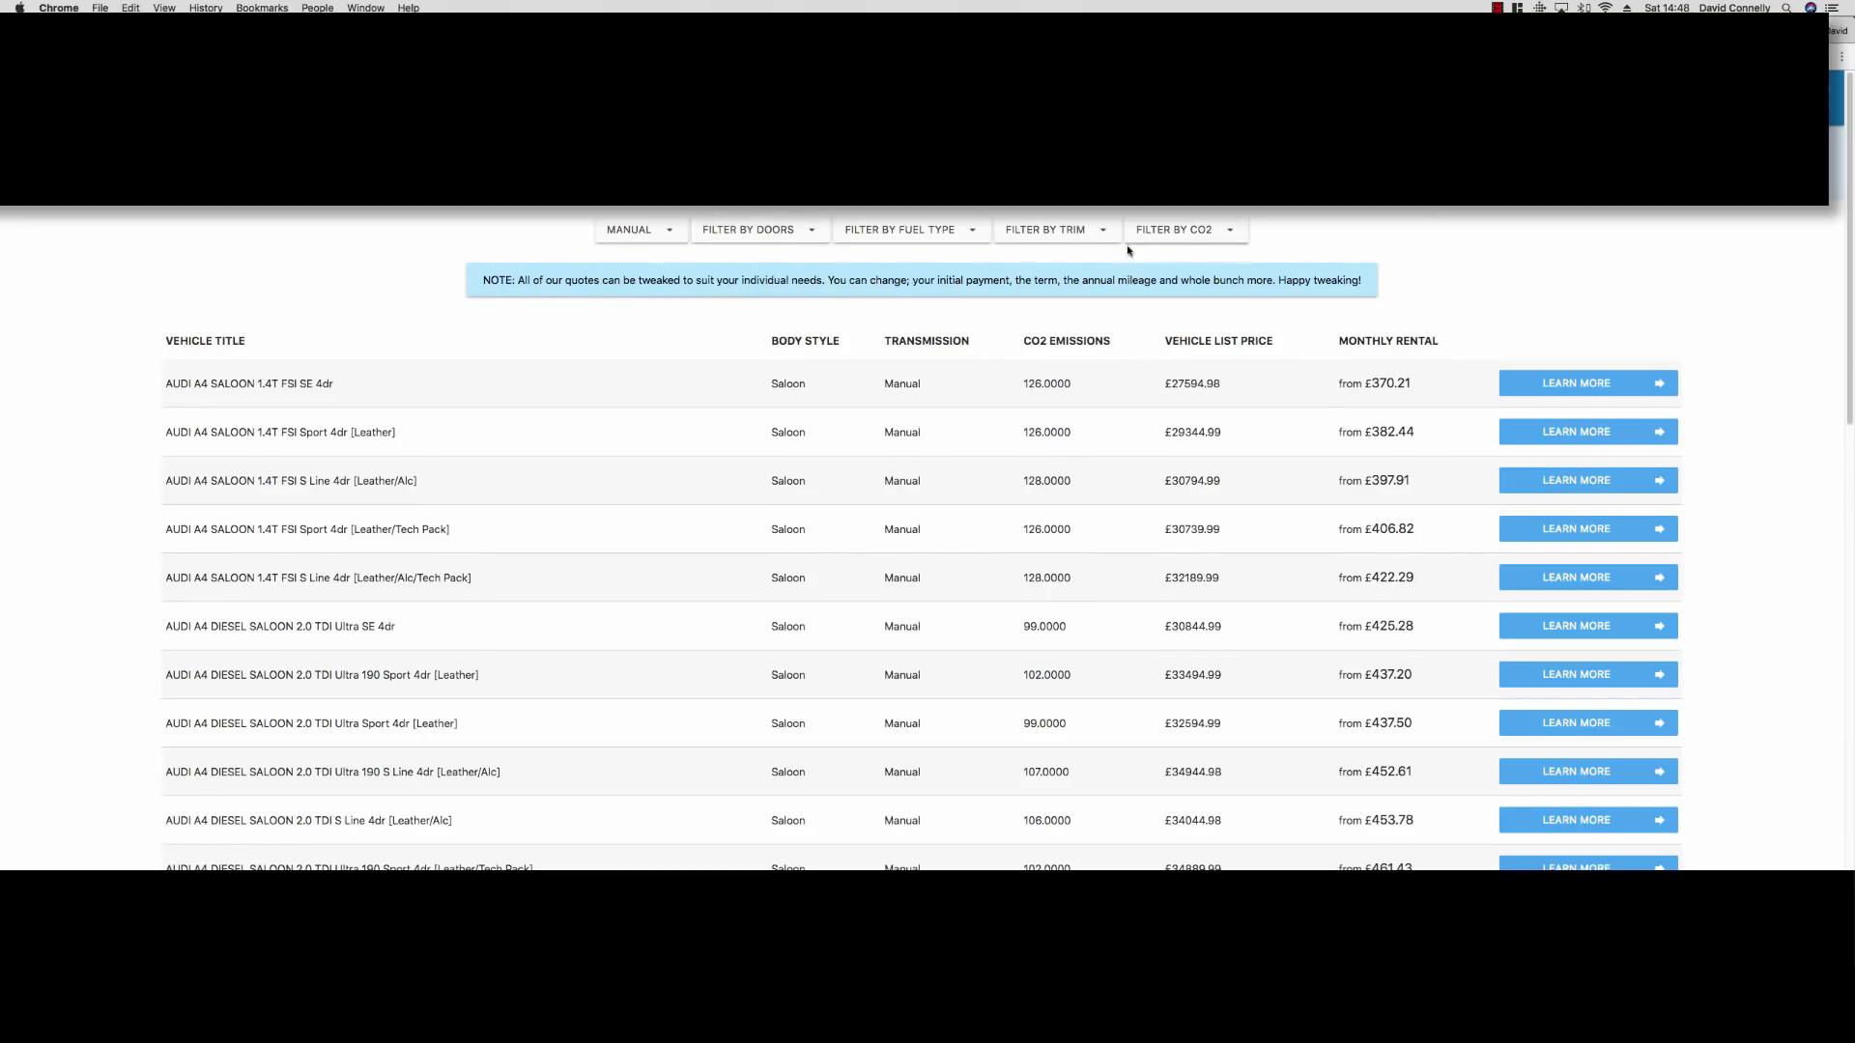
click(927, 230)
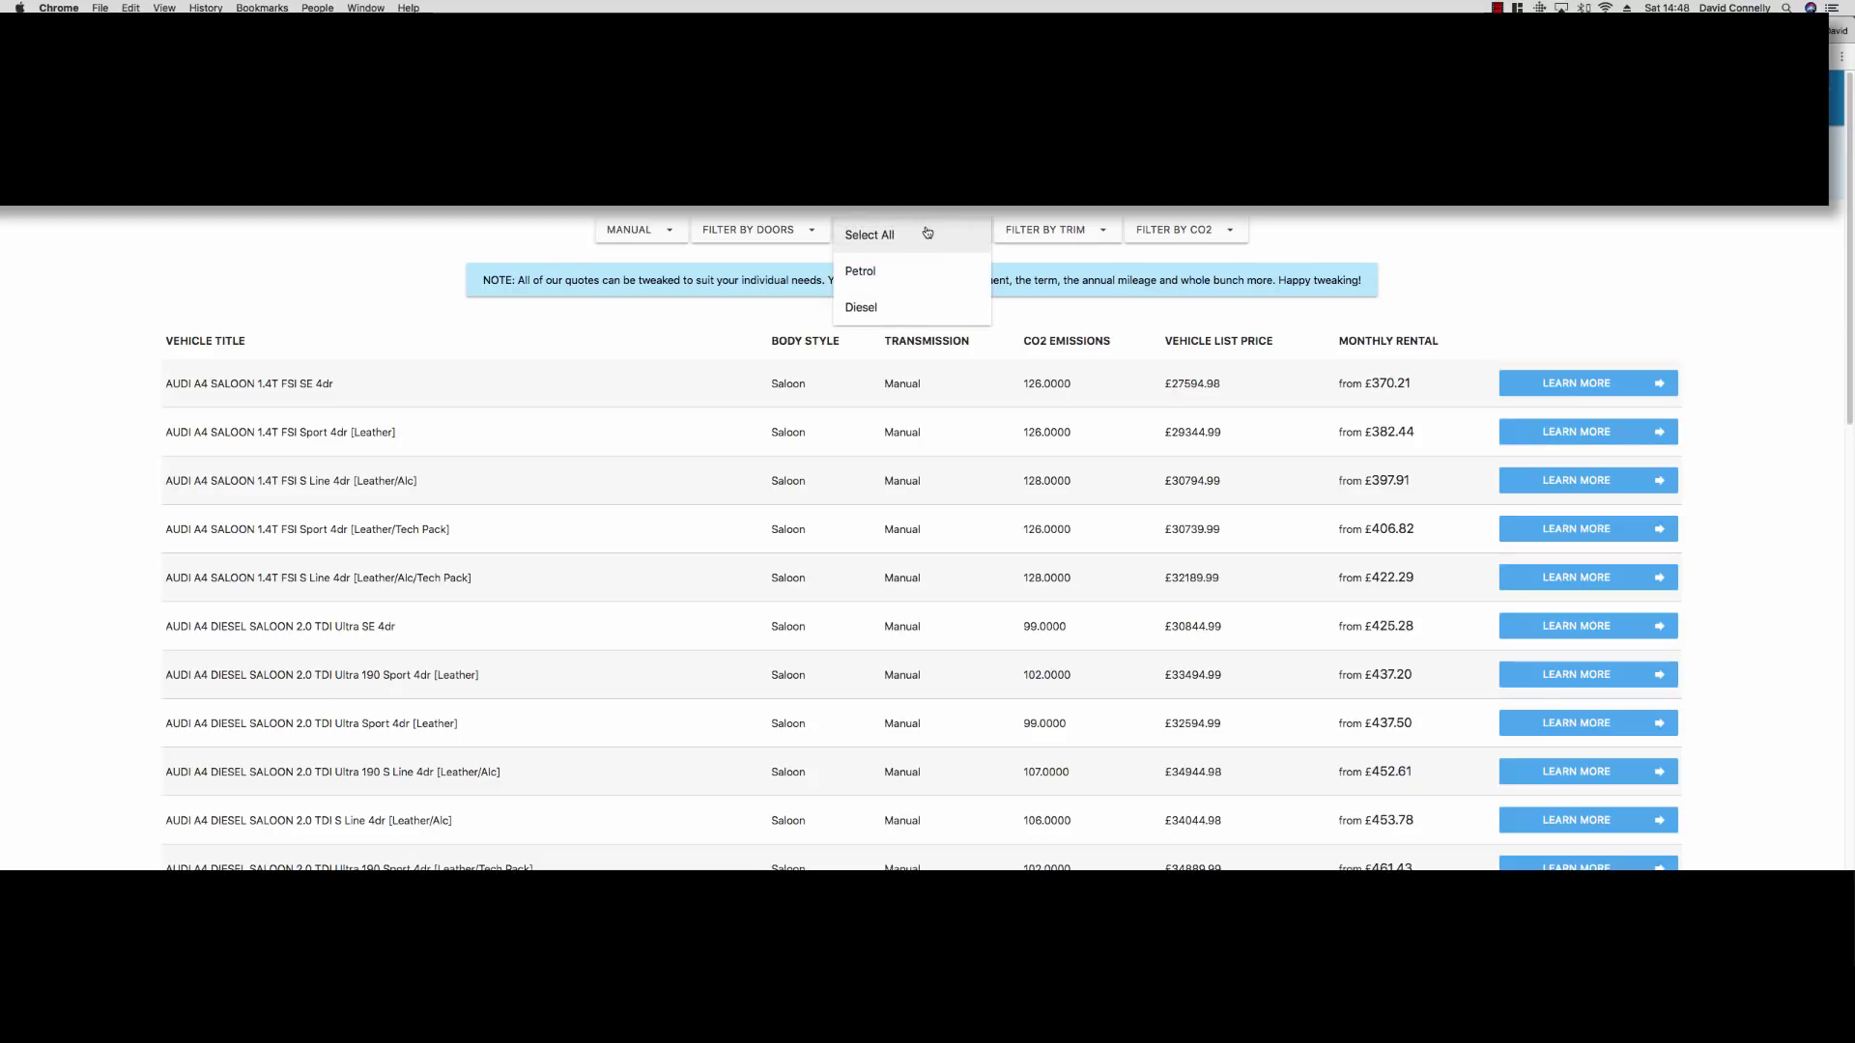
click(926, 306)
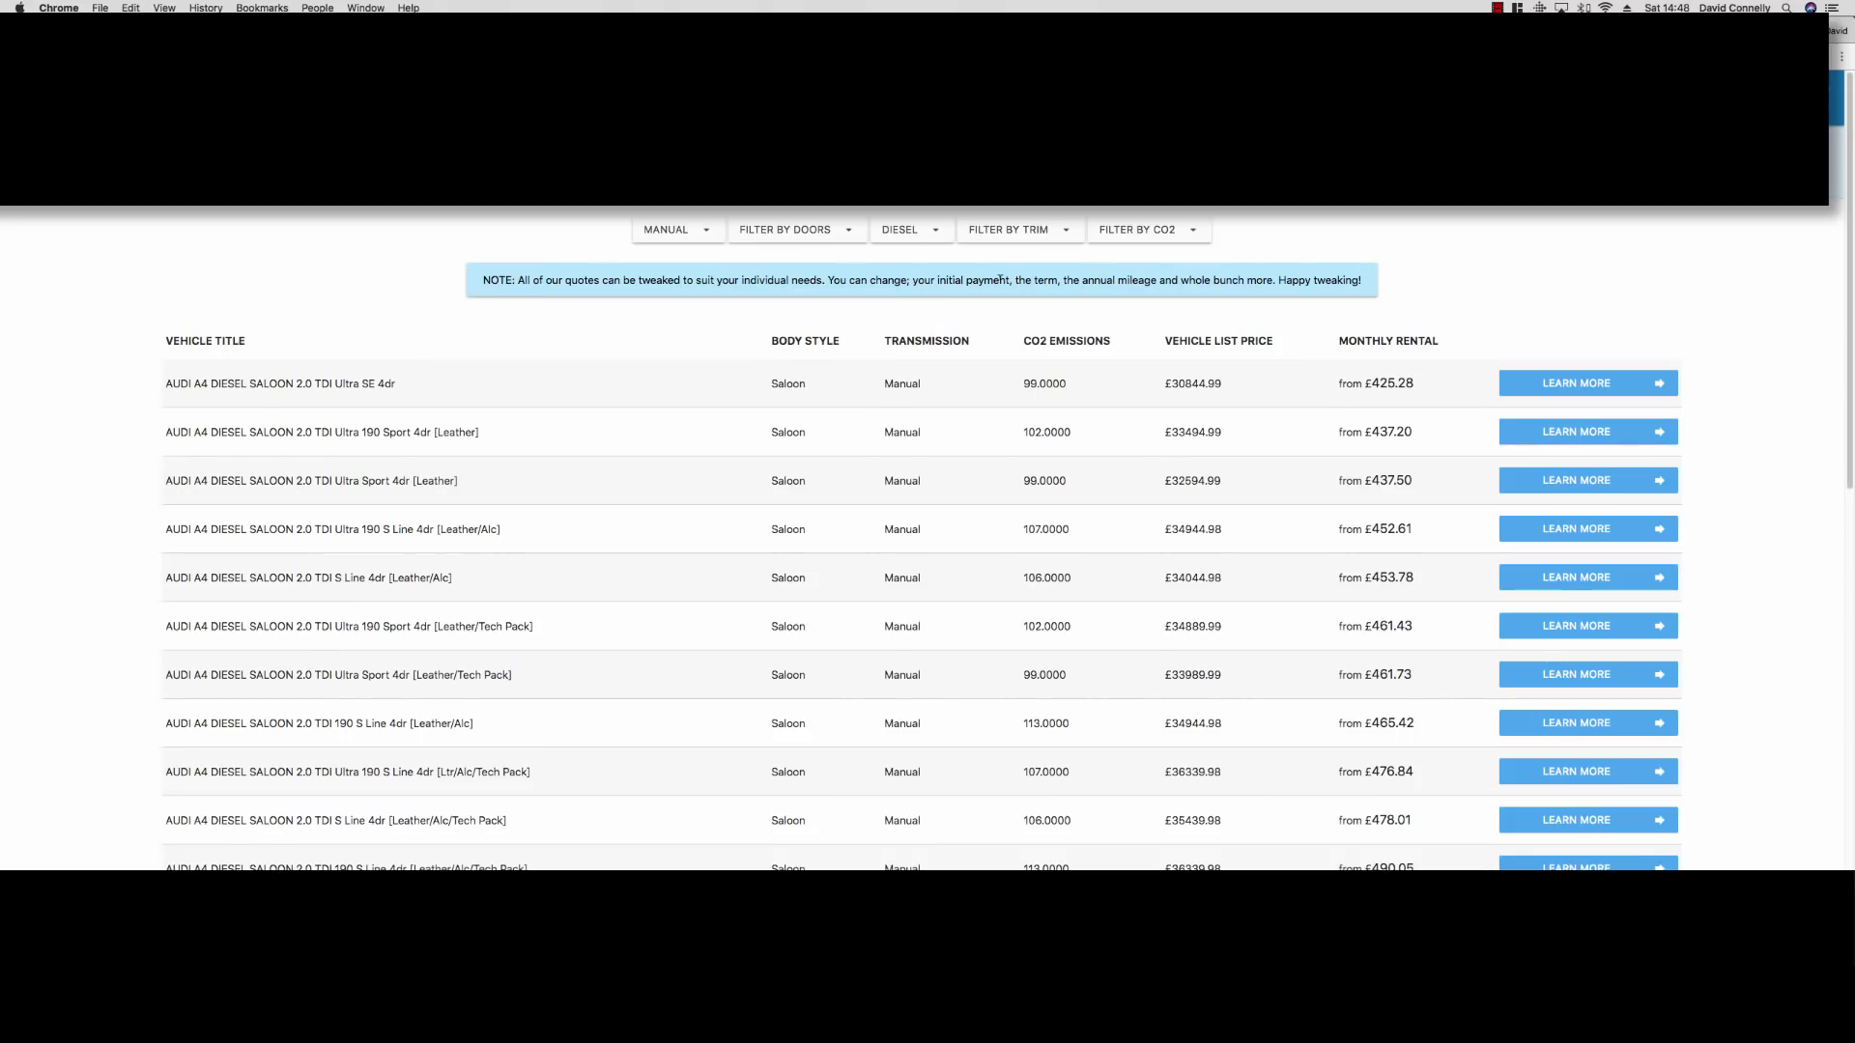
click(1026, 230)
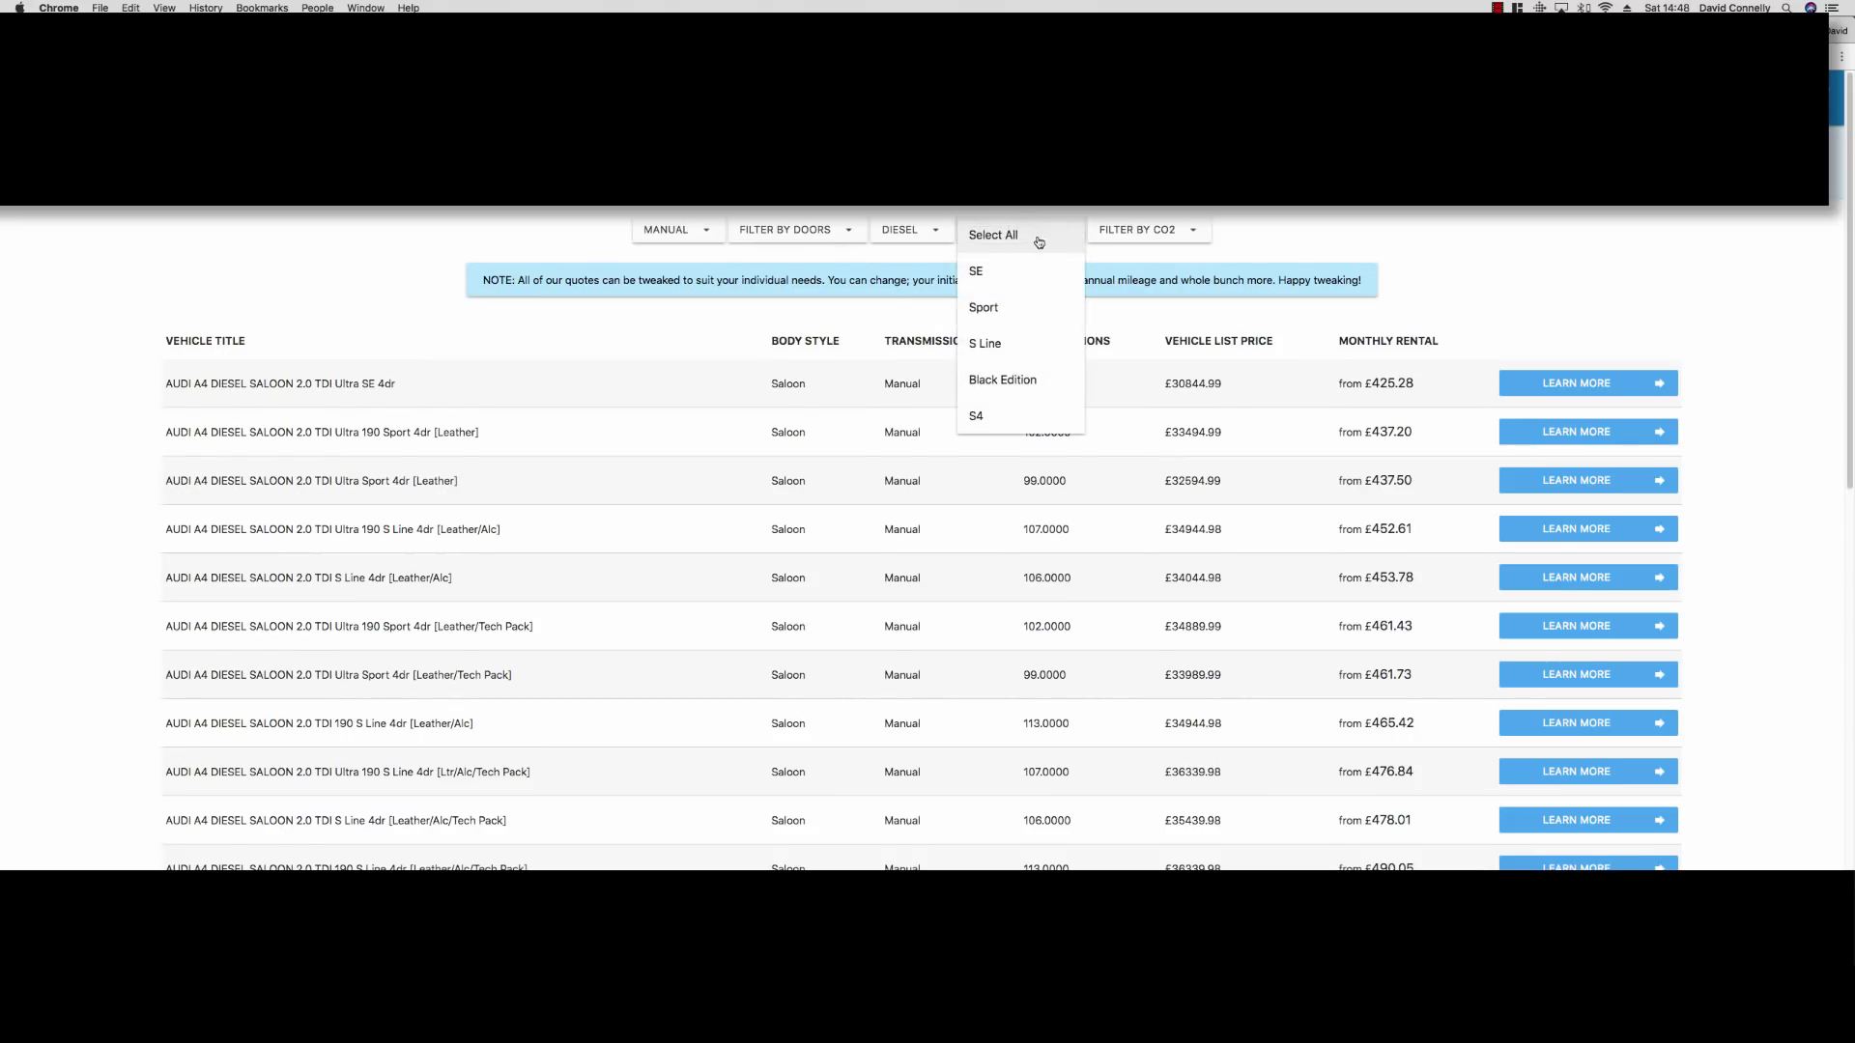
click(1032, 350)
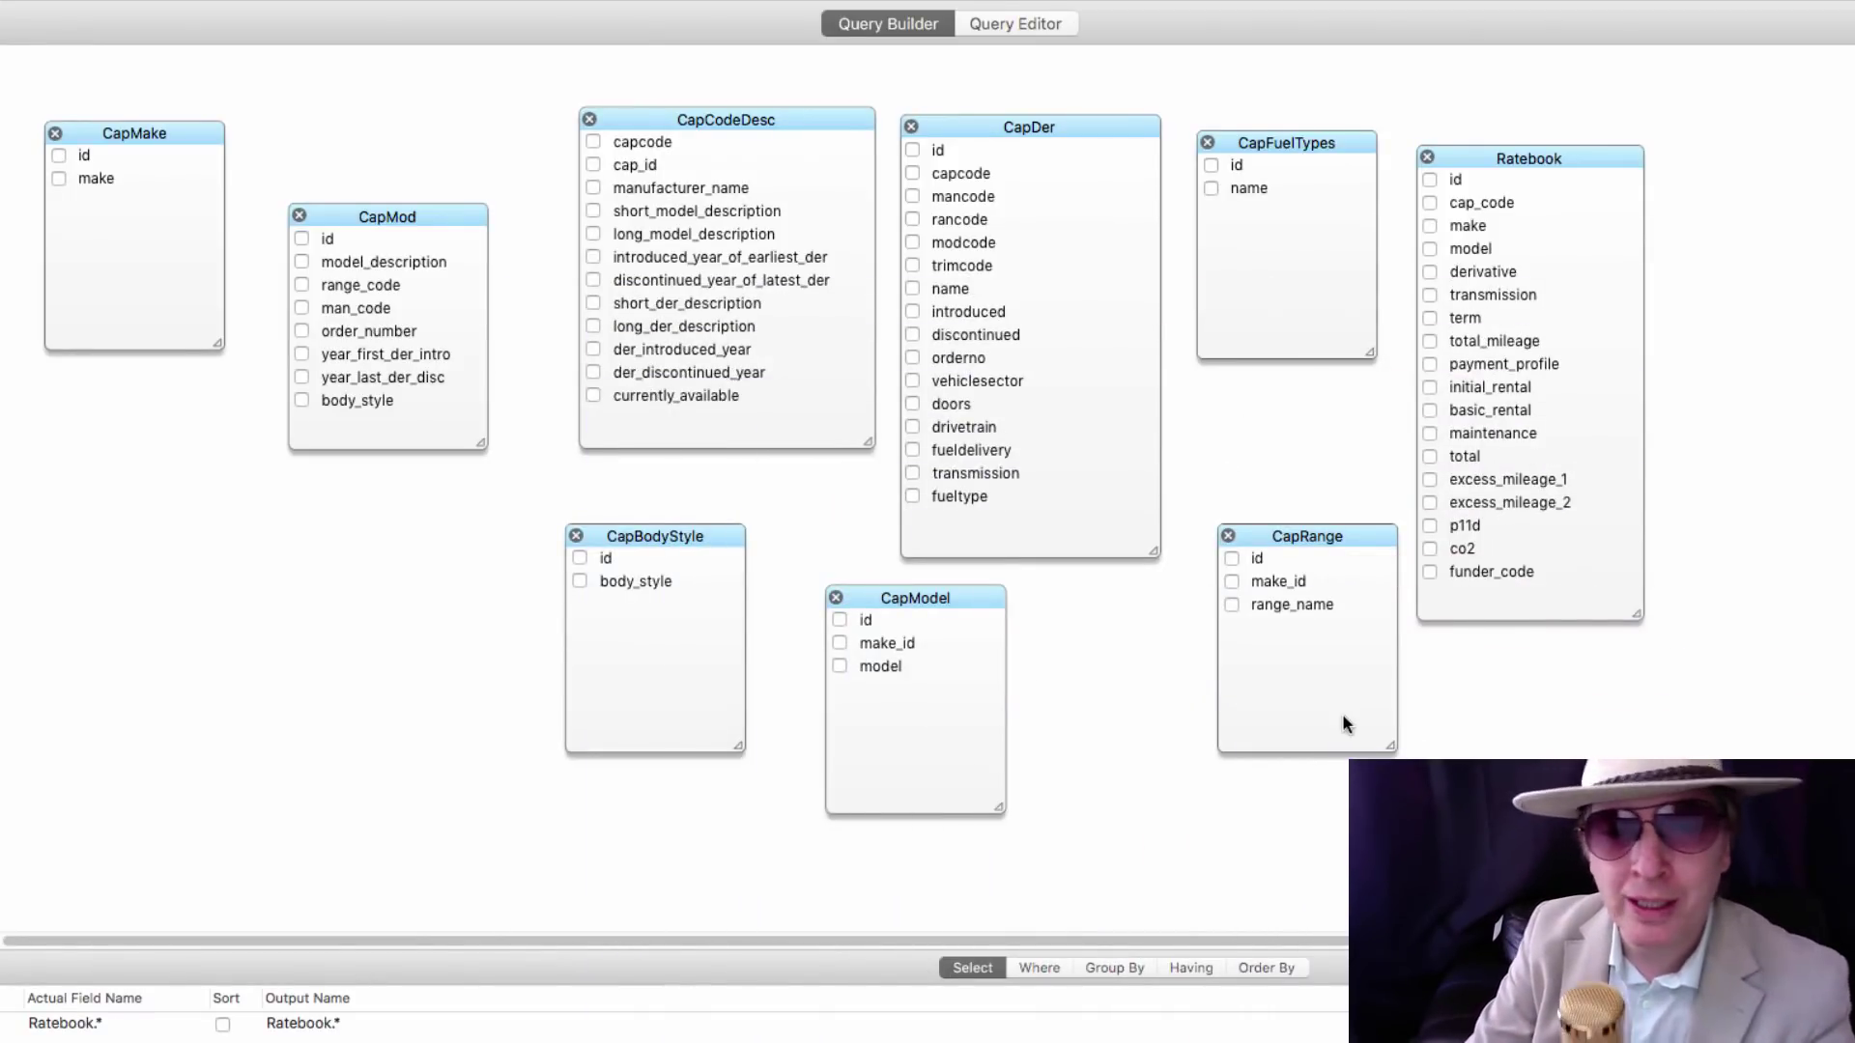
In the database Query Builder, move CapMod below CapMake, CapBodyStyle beside CapMake, and CapModel below CapCodeDesc
drag(390, 226, 288, 467)
drag(654, 534, 366, 189)
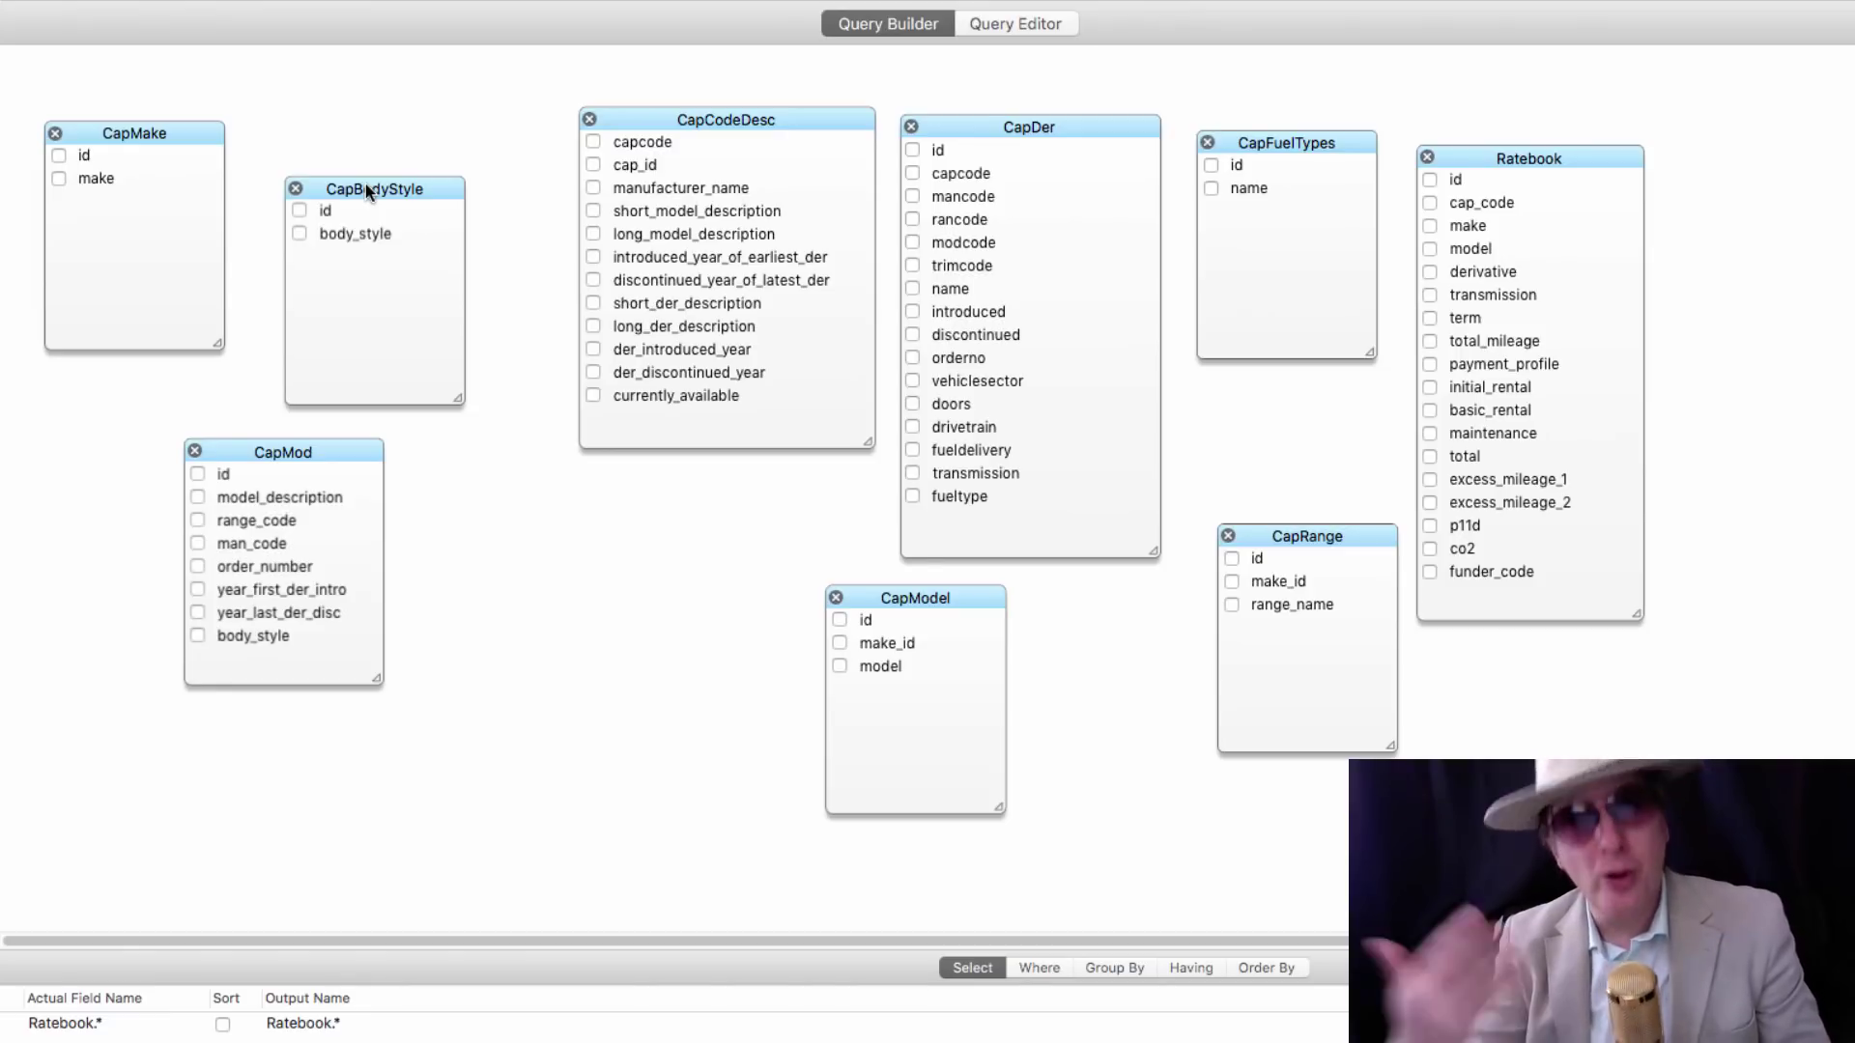
drag(365, 184, 361, 141)
drag(889, 598, 606, 536)
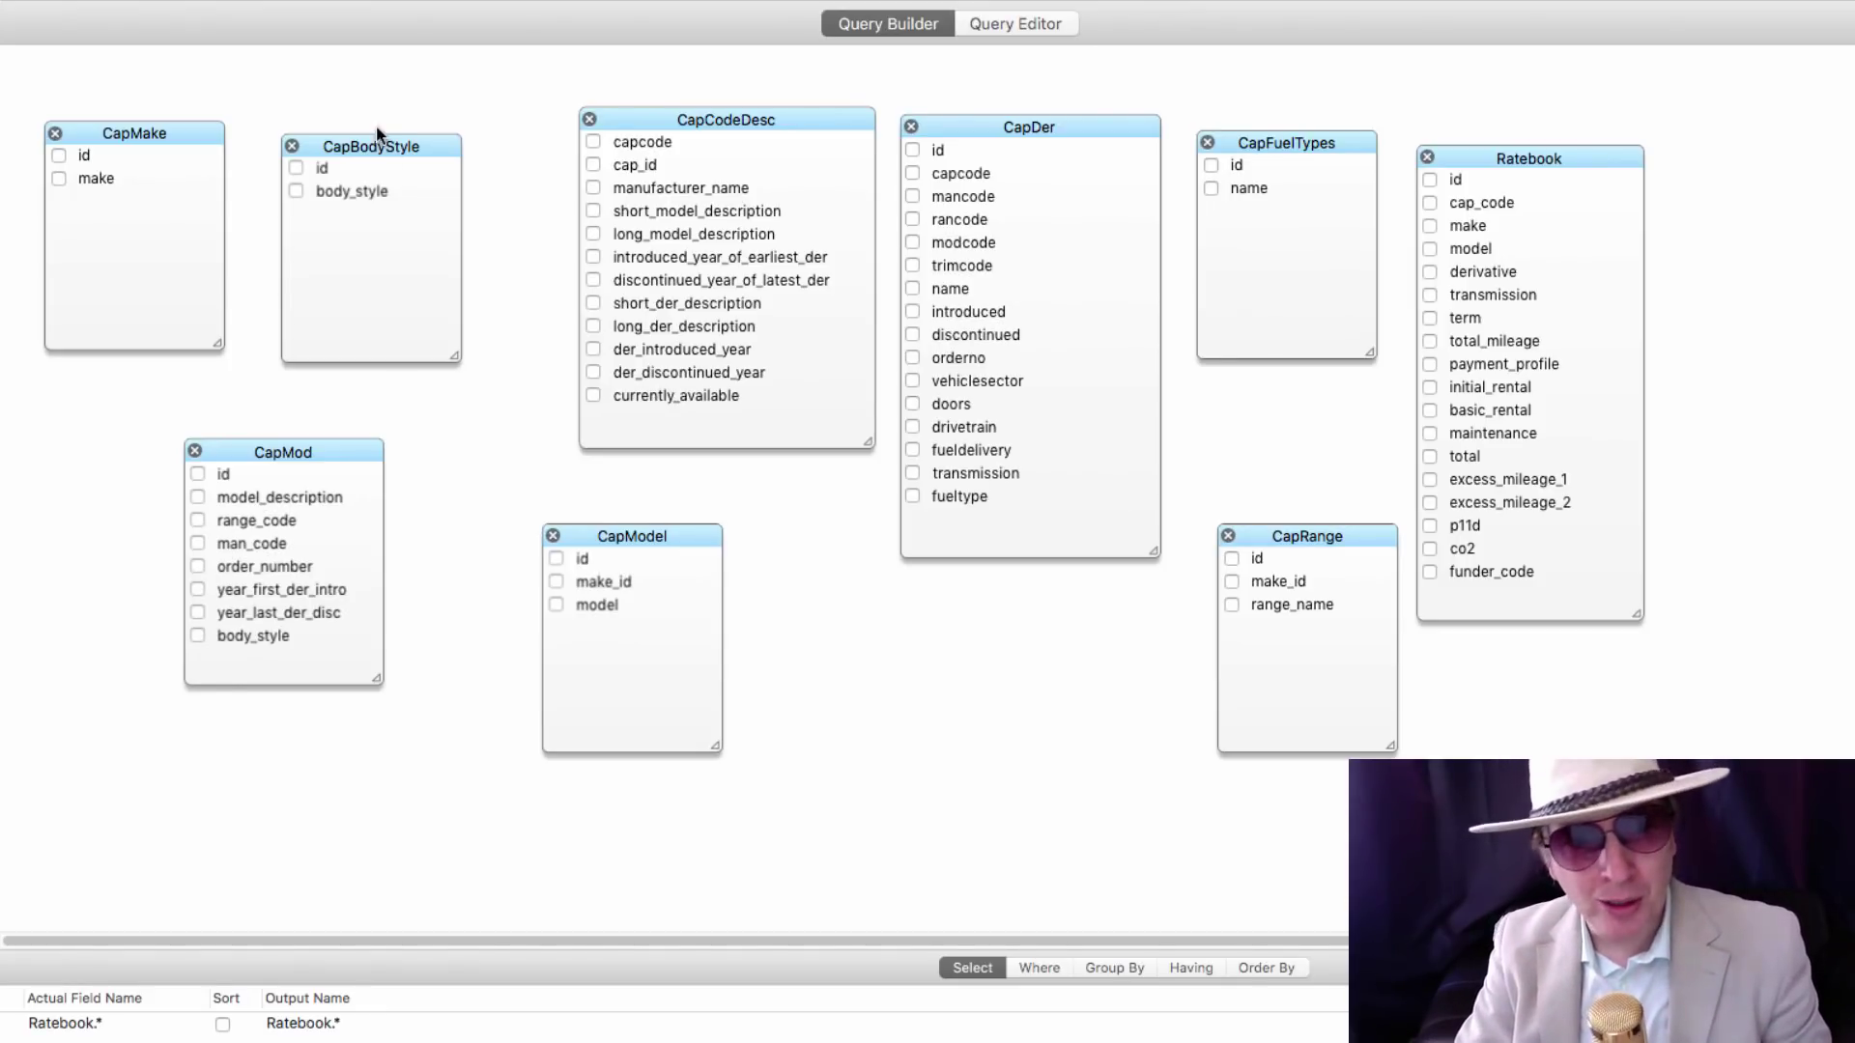
mouse_move(151, 142)
mouse_down()
mouse_move(174, 147)
mouse_move(160, 152)
mouse_up()
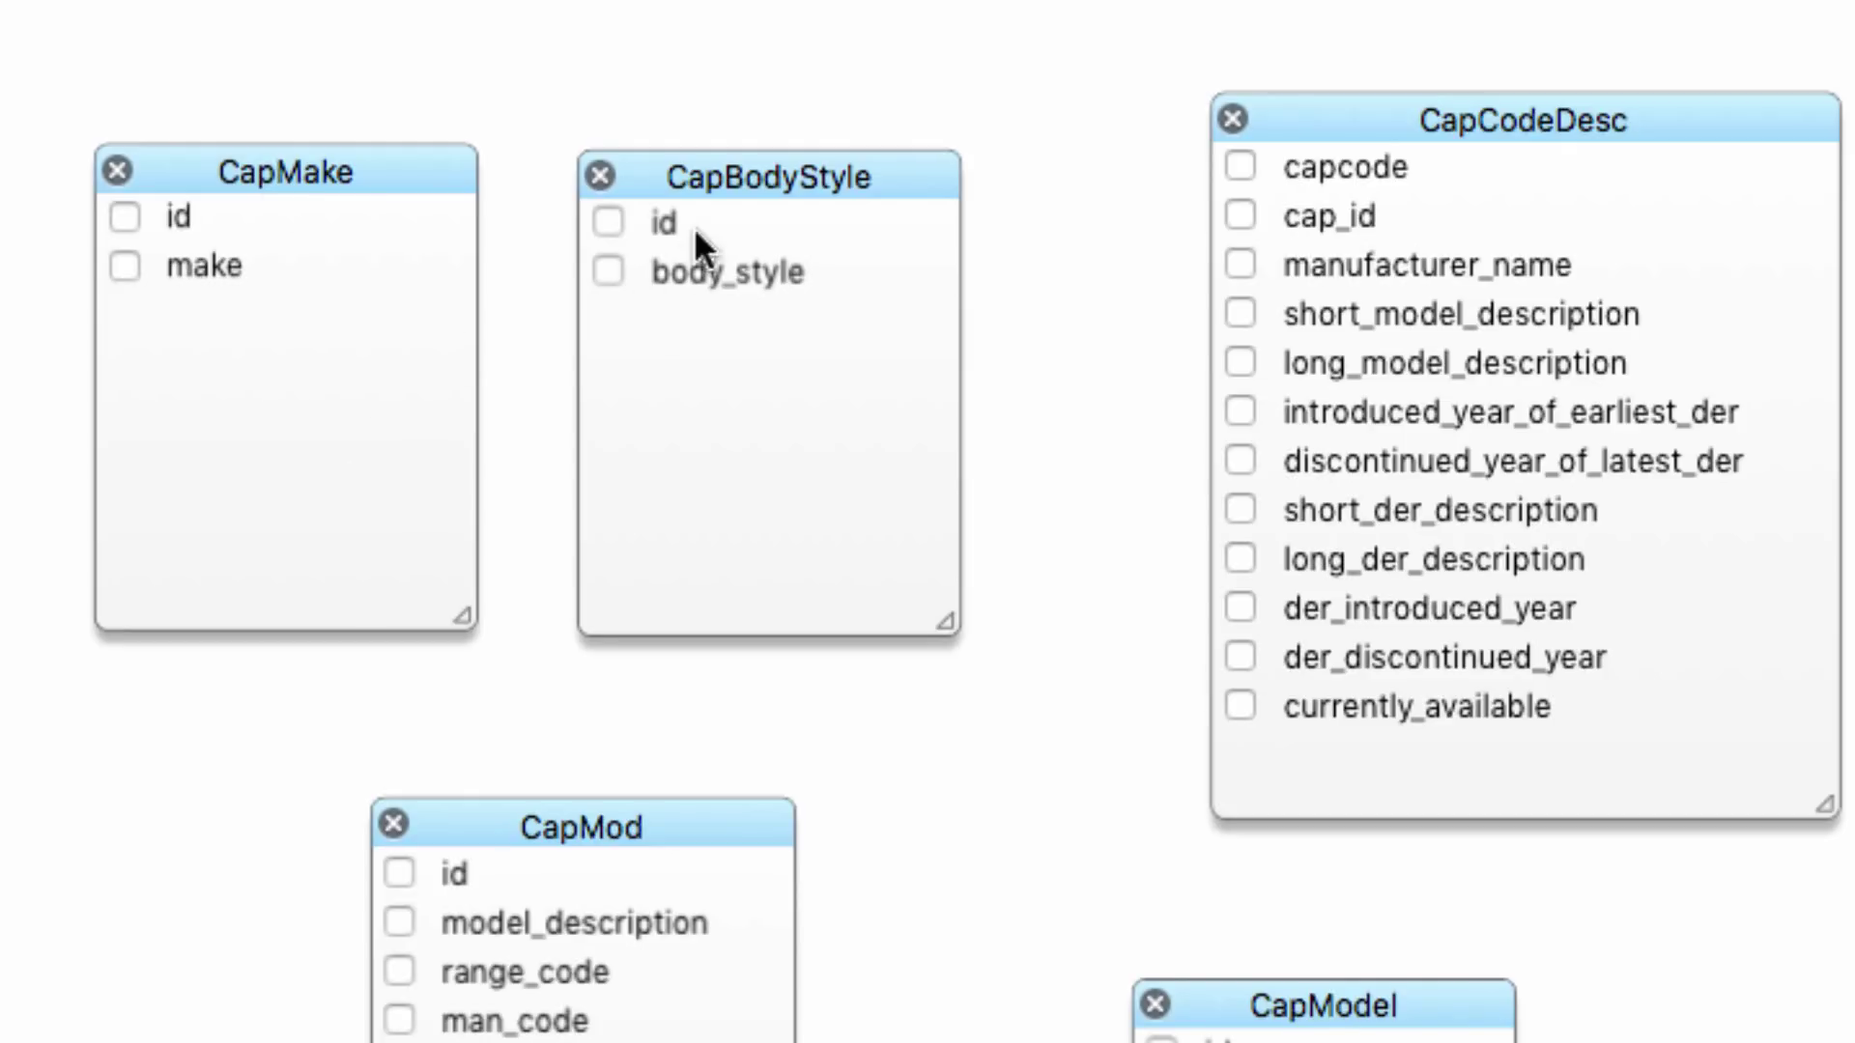
Clear the CapBodyStyle table from beside CapMake and try the CapModel table in its place
drag(751, 175, 812, 174)
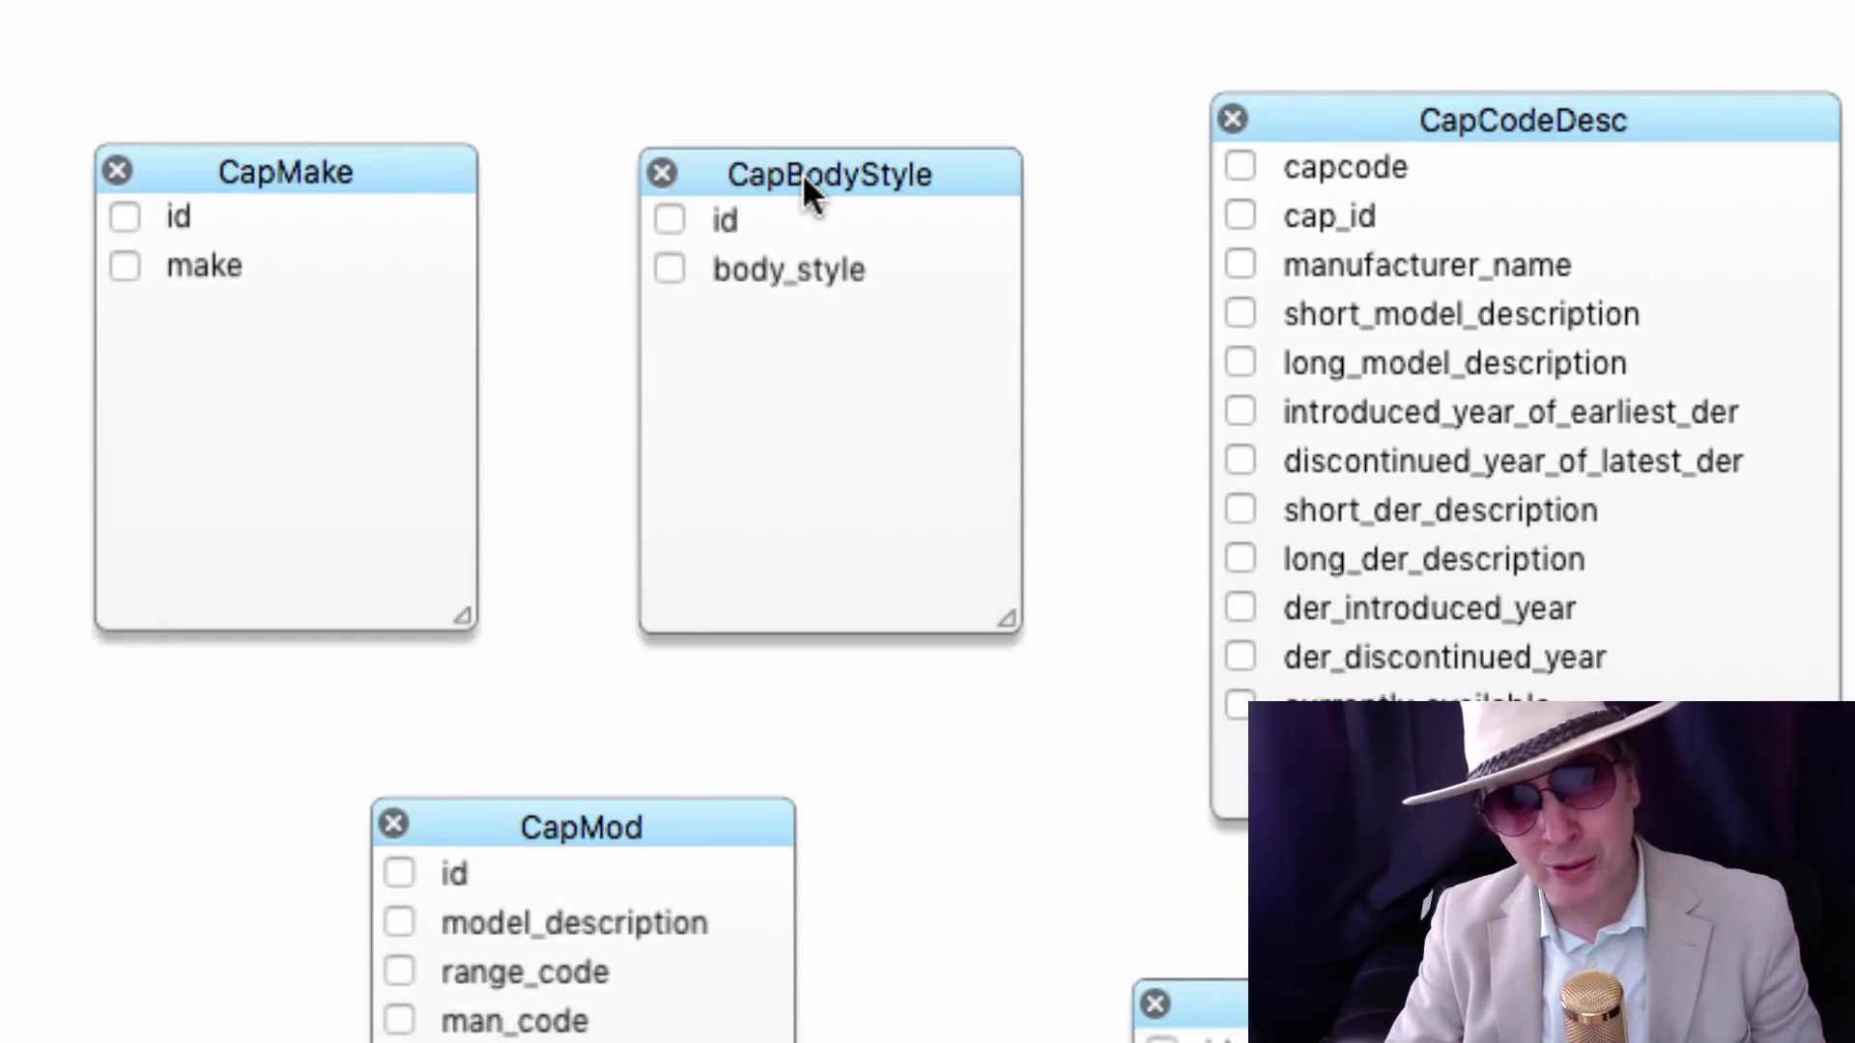
click(662, 174)
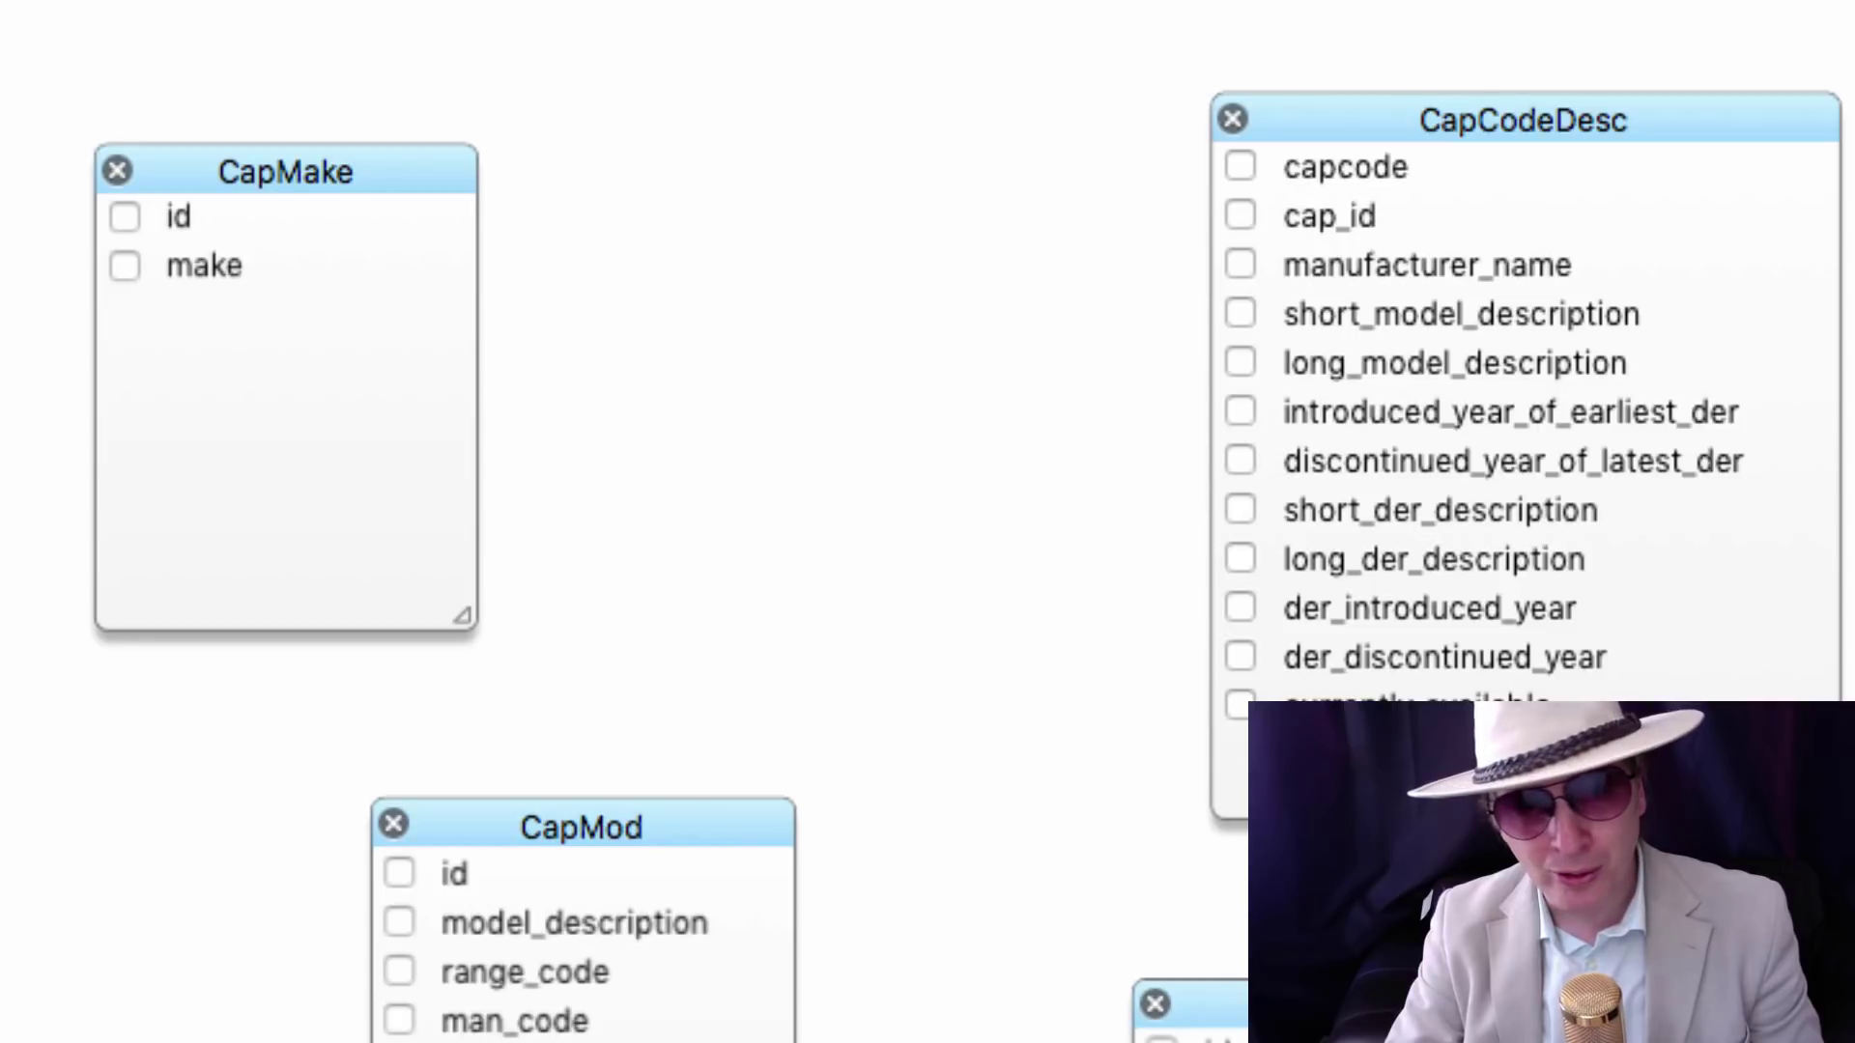
drag(828, 309, 747, 170)
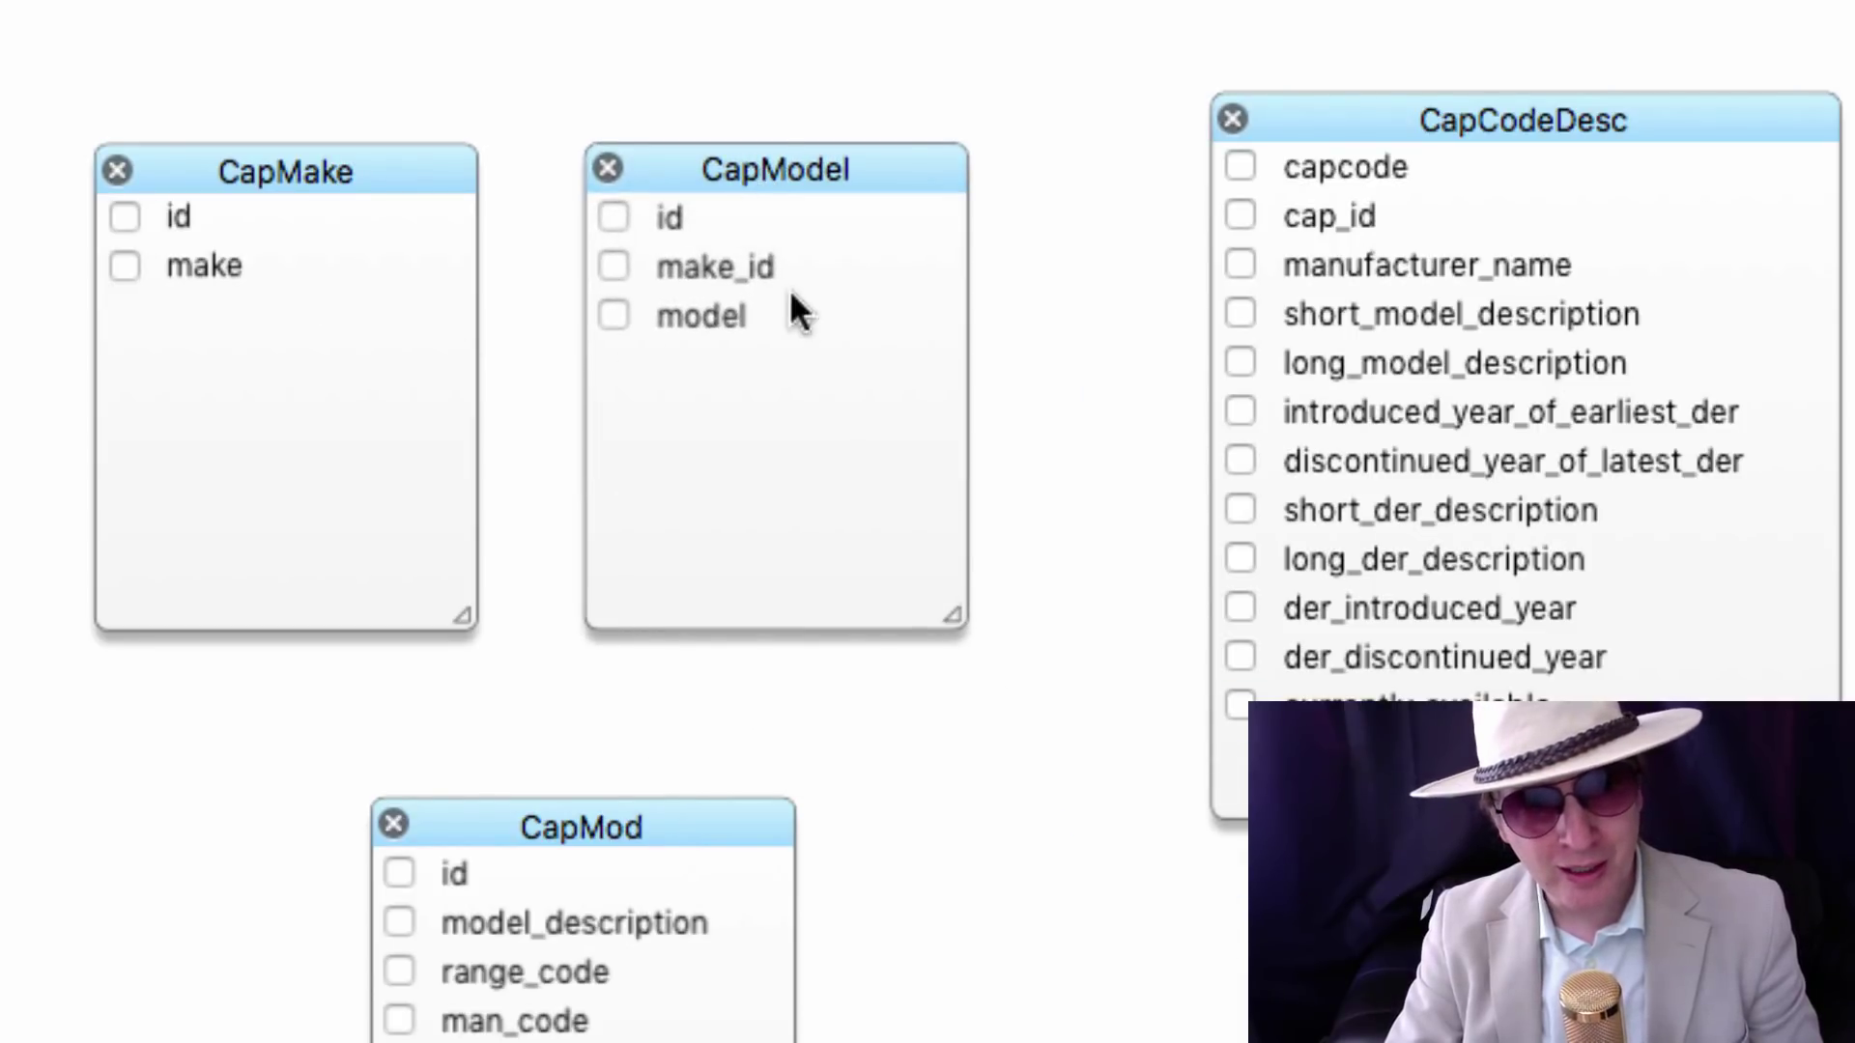
key(Delete)
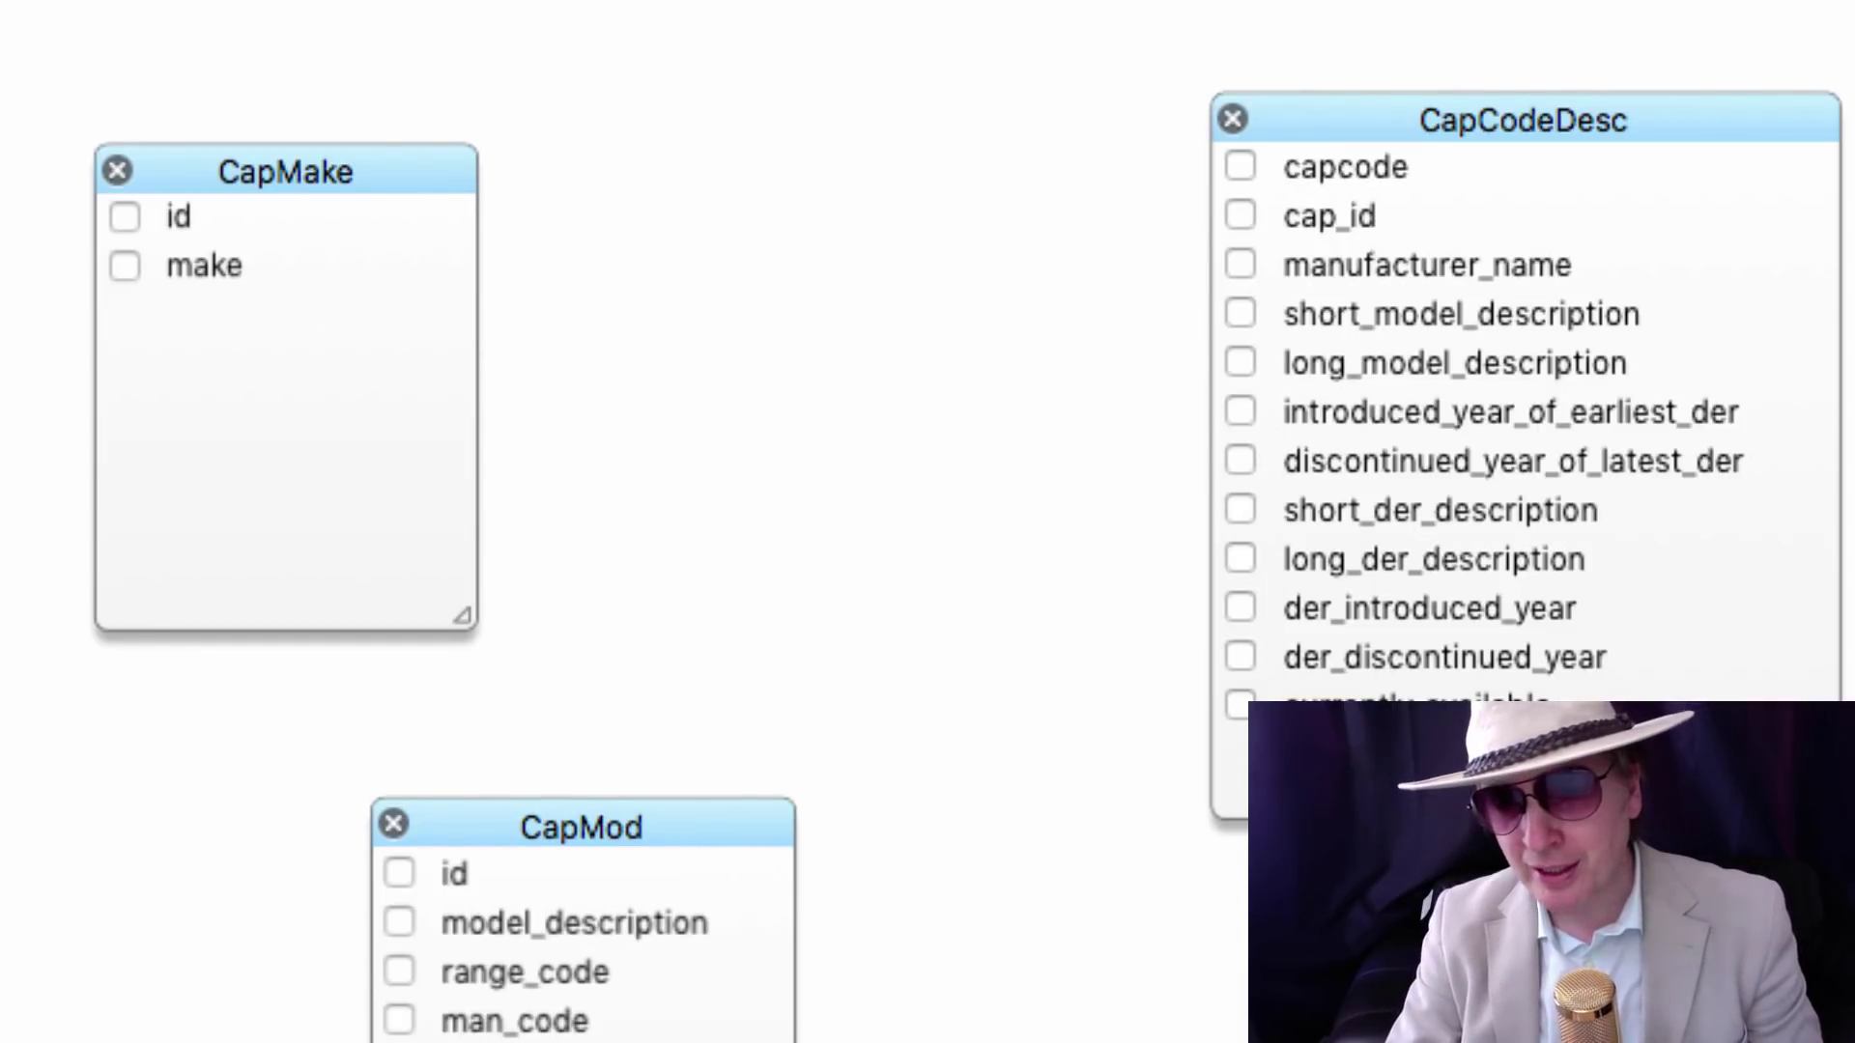
Line up CapRange, CapModel and CapDer in a row after CapMake, with CapCodeDesc moved out of the row and CapMod below CapRange
drag(1329, 716, 750, 178)
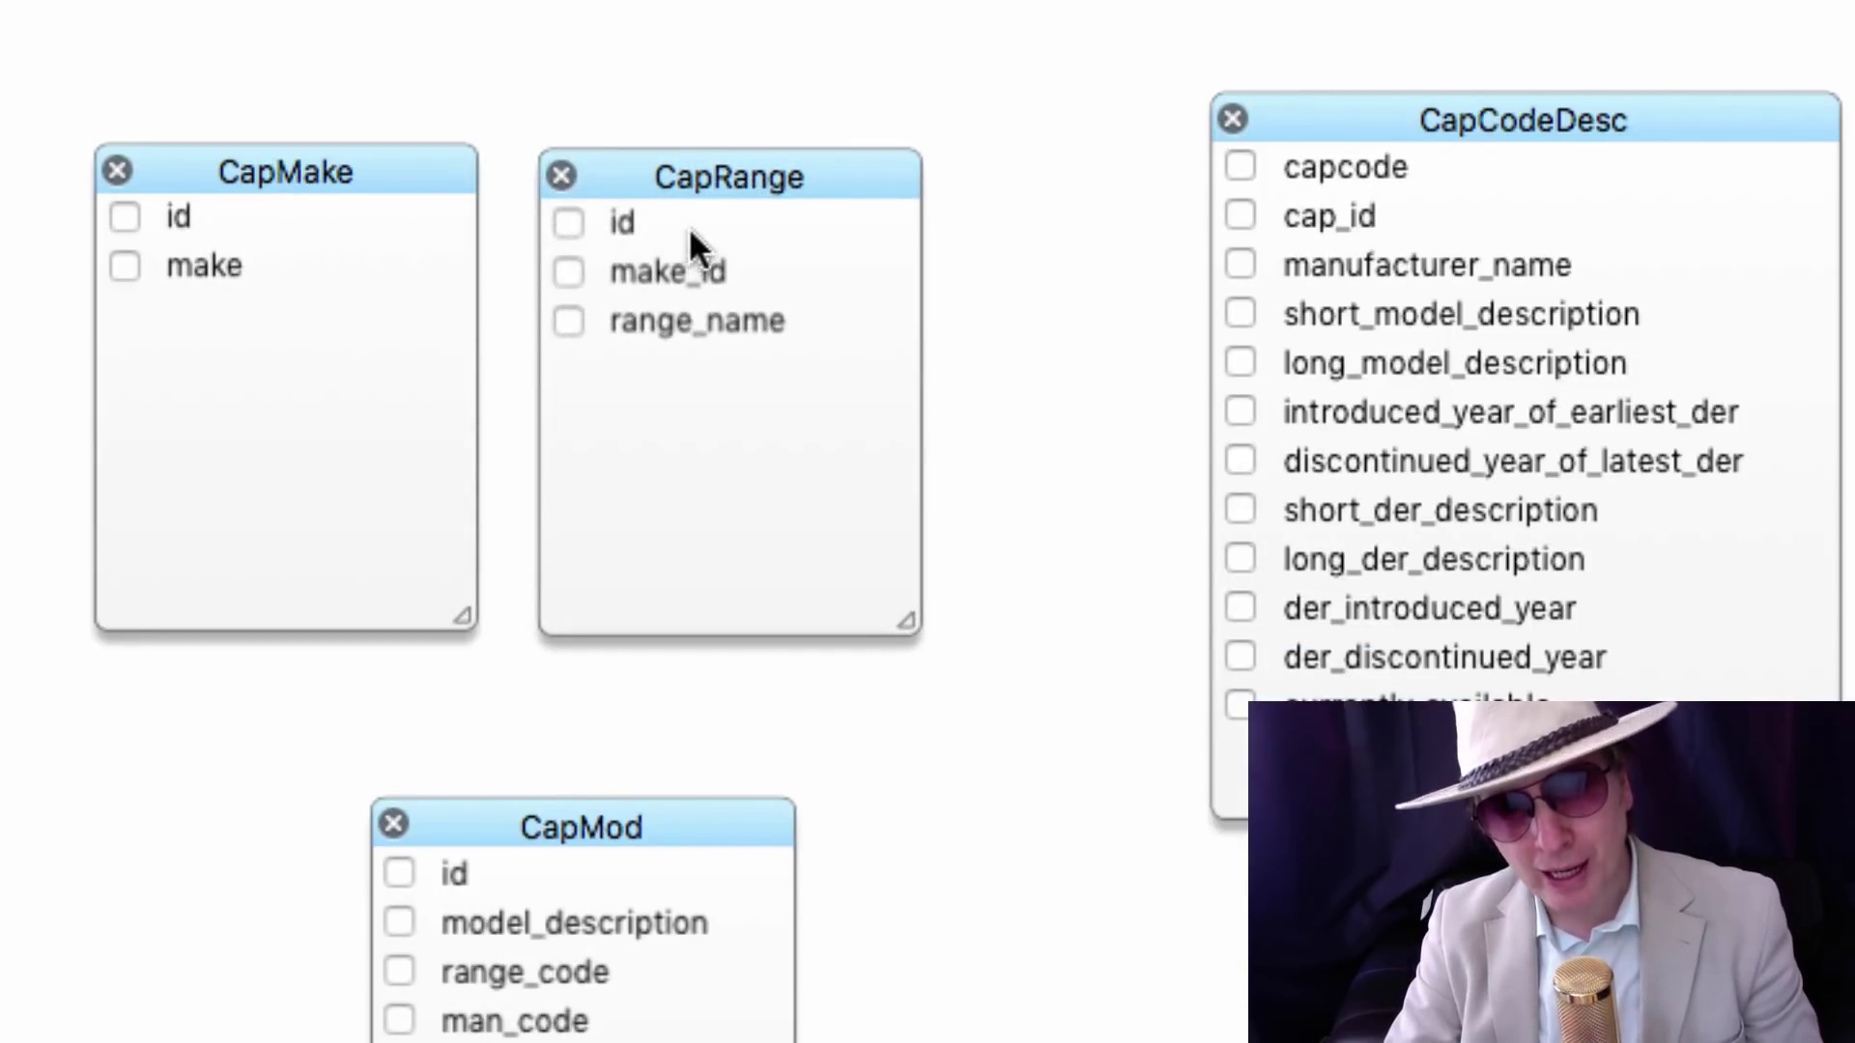
drag(1329, 793, 1181, 174)
key(Delete)
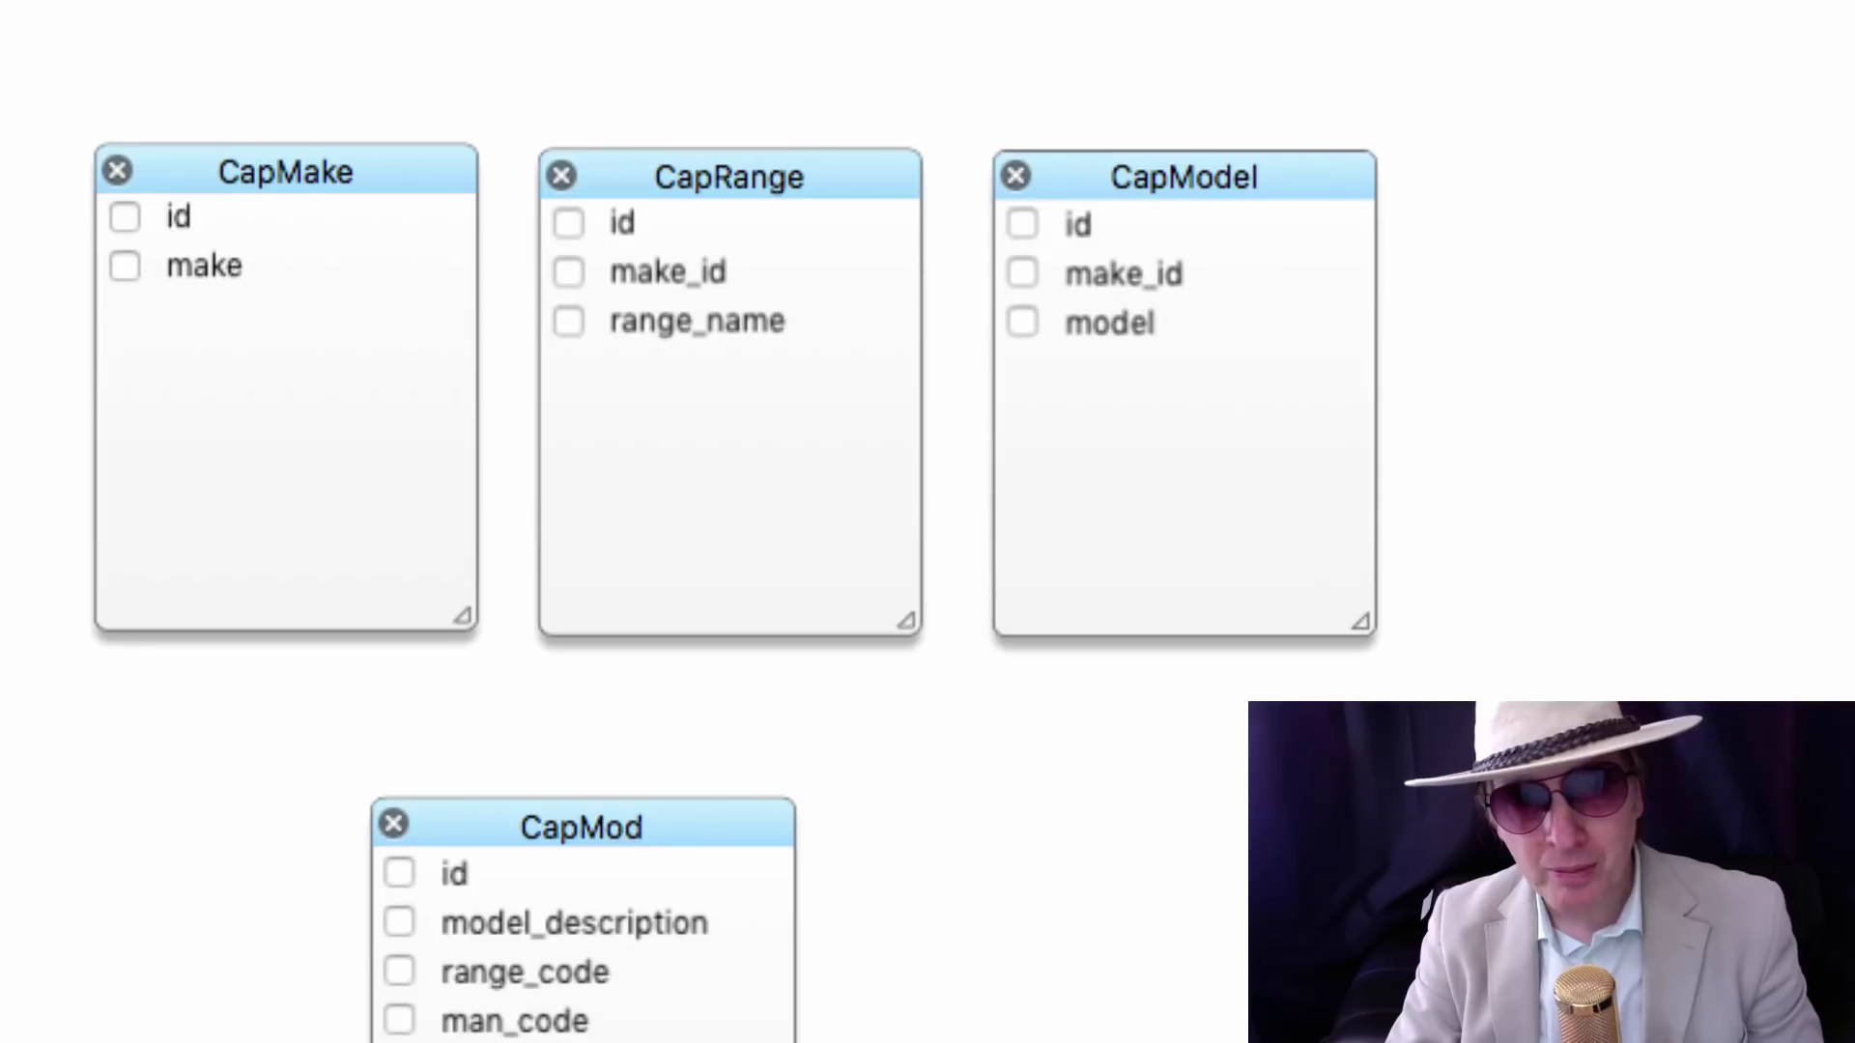
drag(1853, 149, 1706, 149)
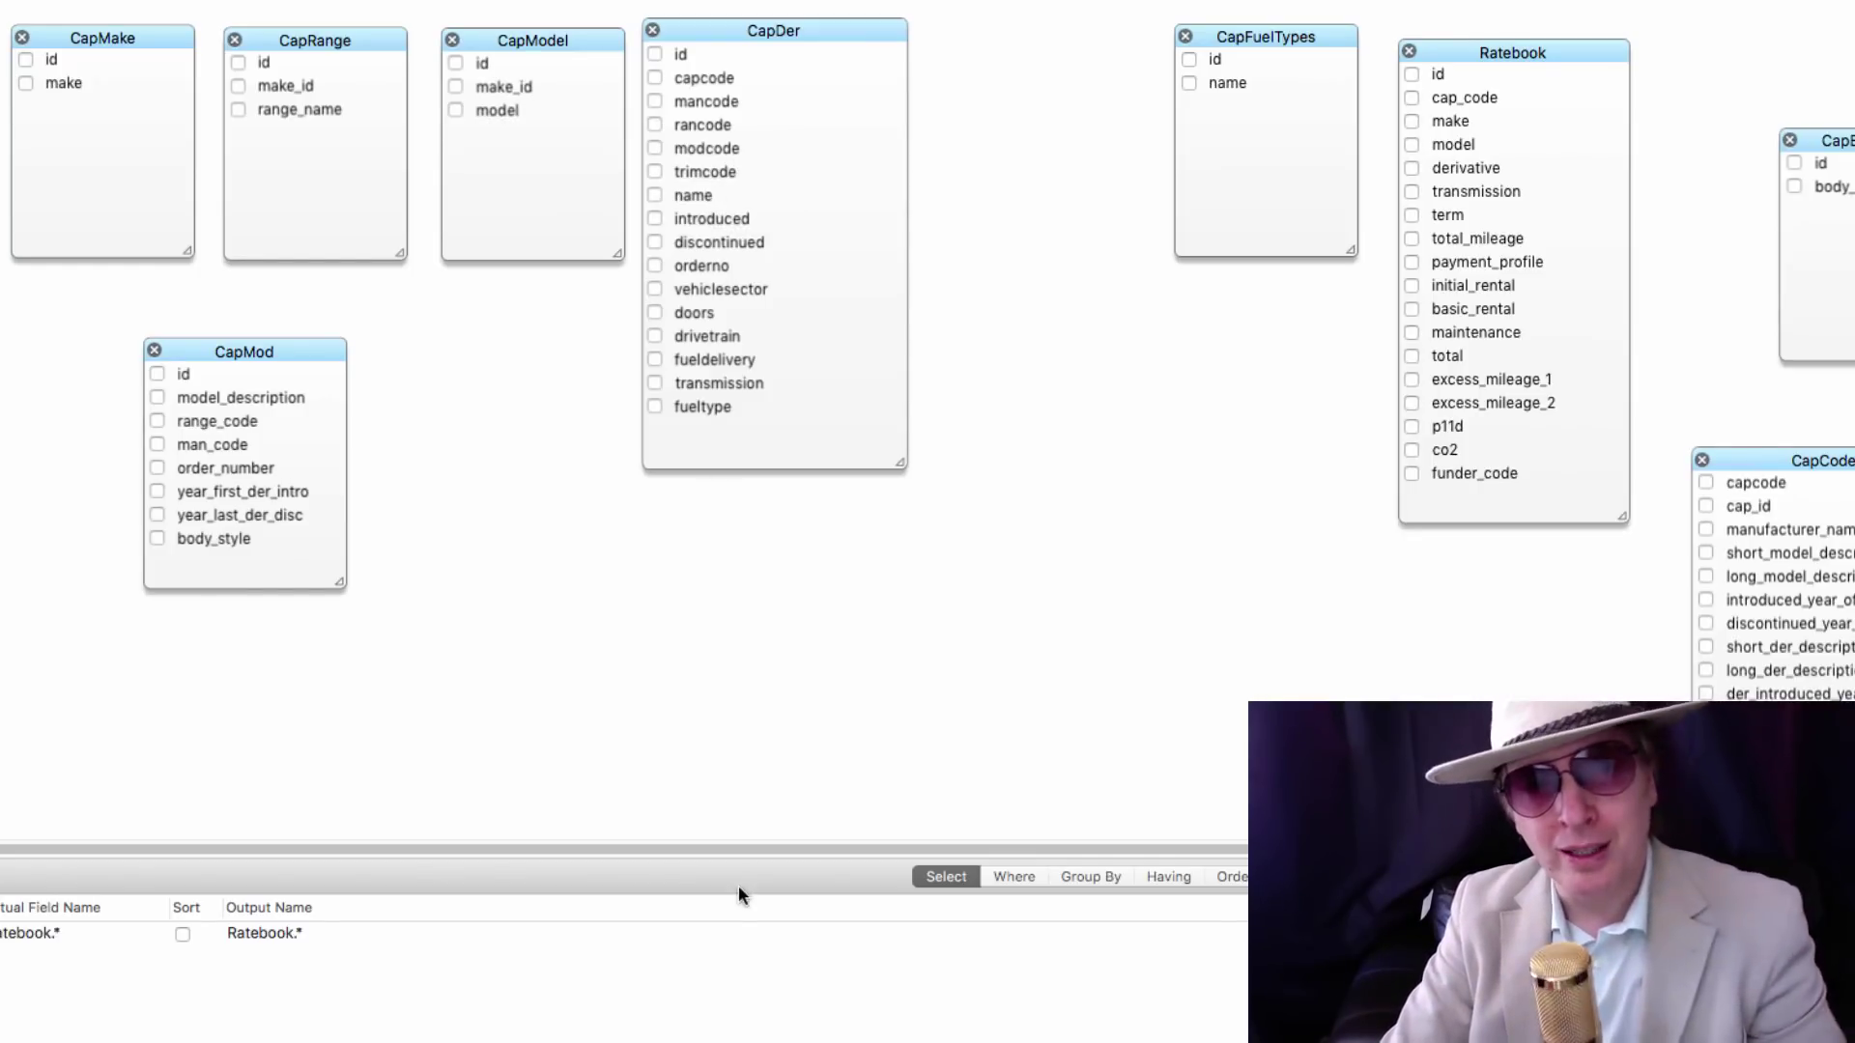
drag(247, 350, 309, 370)
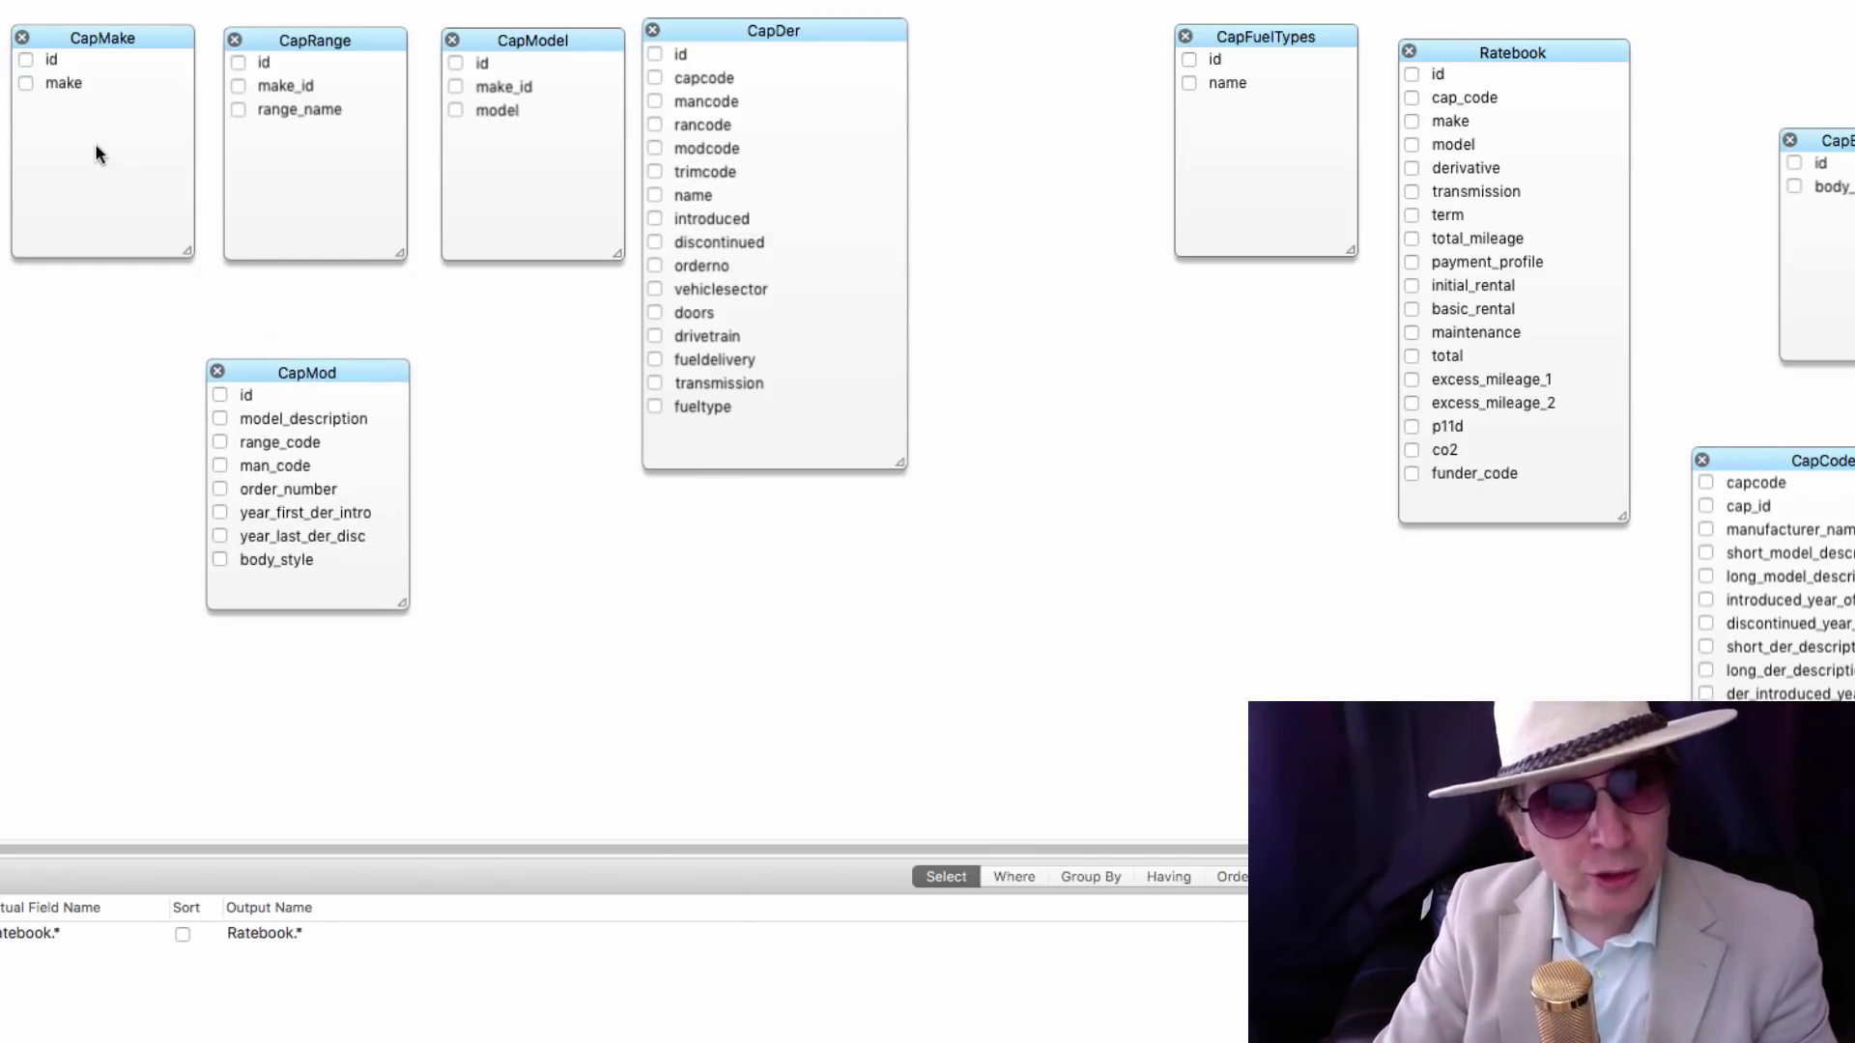
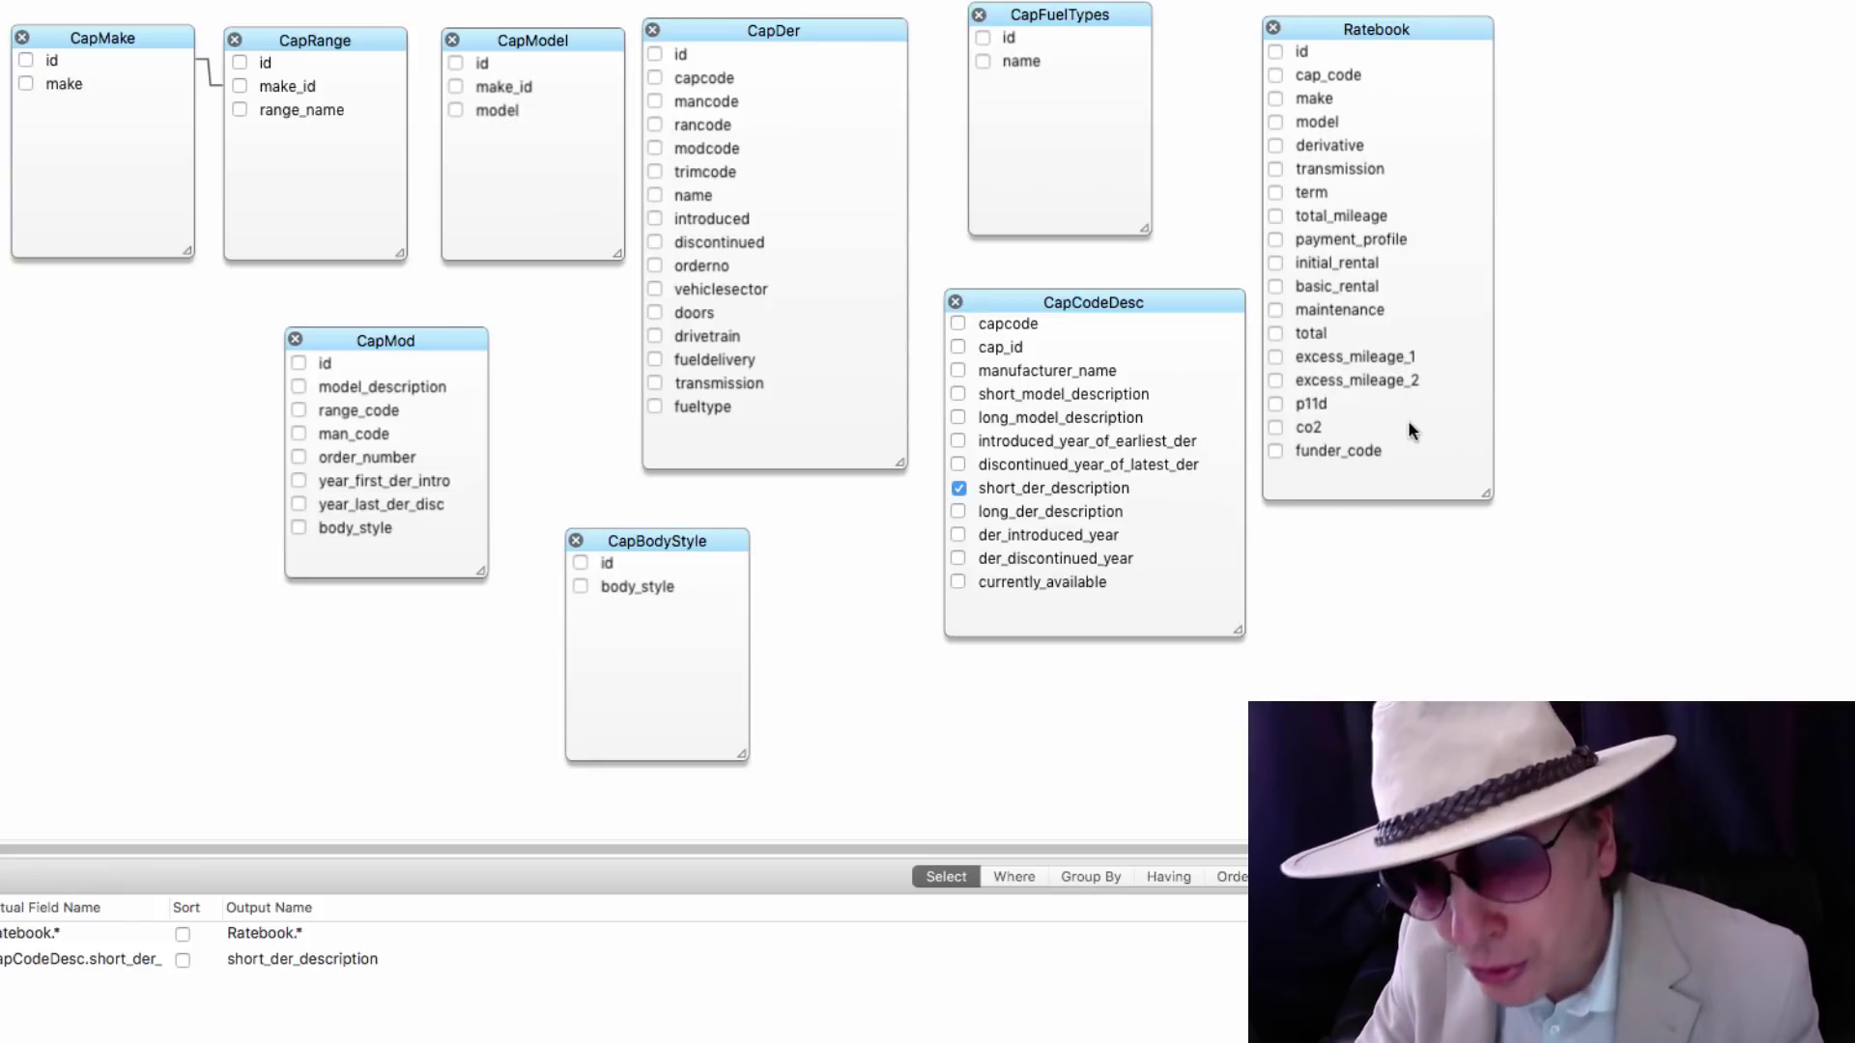
click(1277, 286)
click(1276, 286)
click(1276, 286)
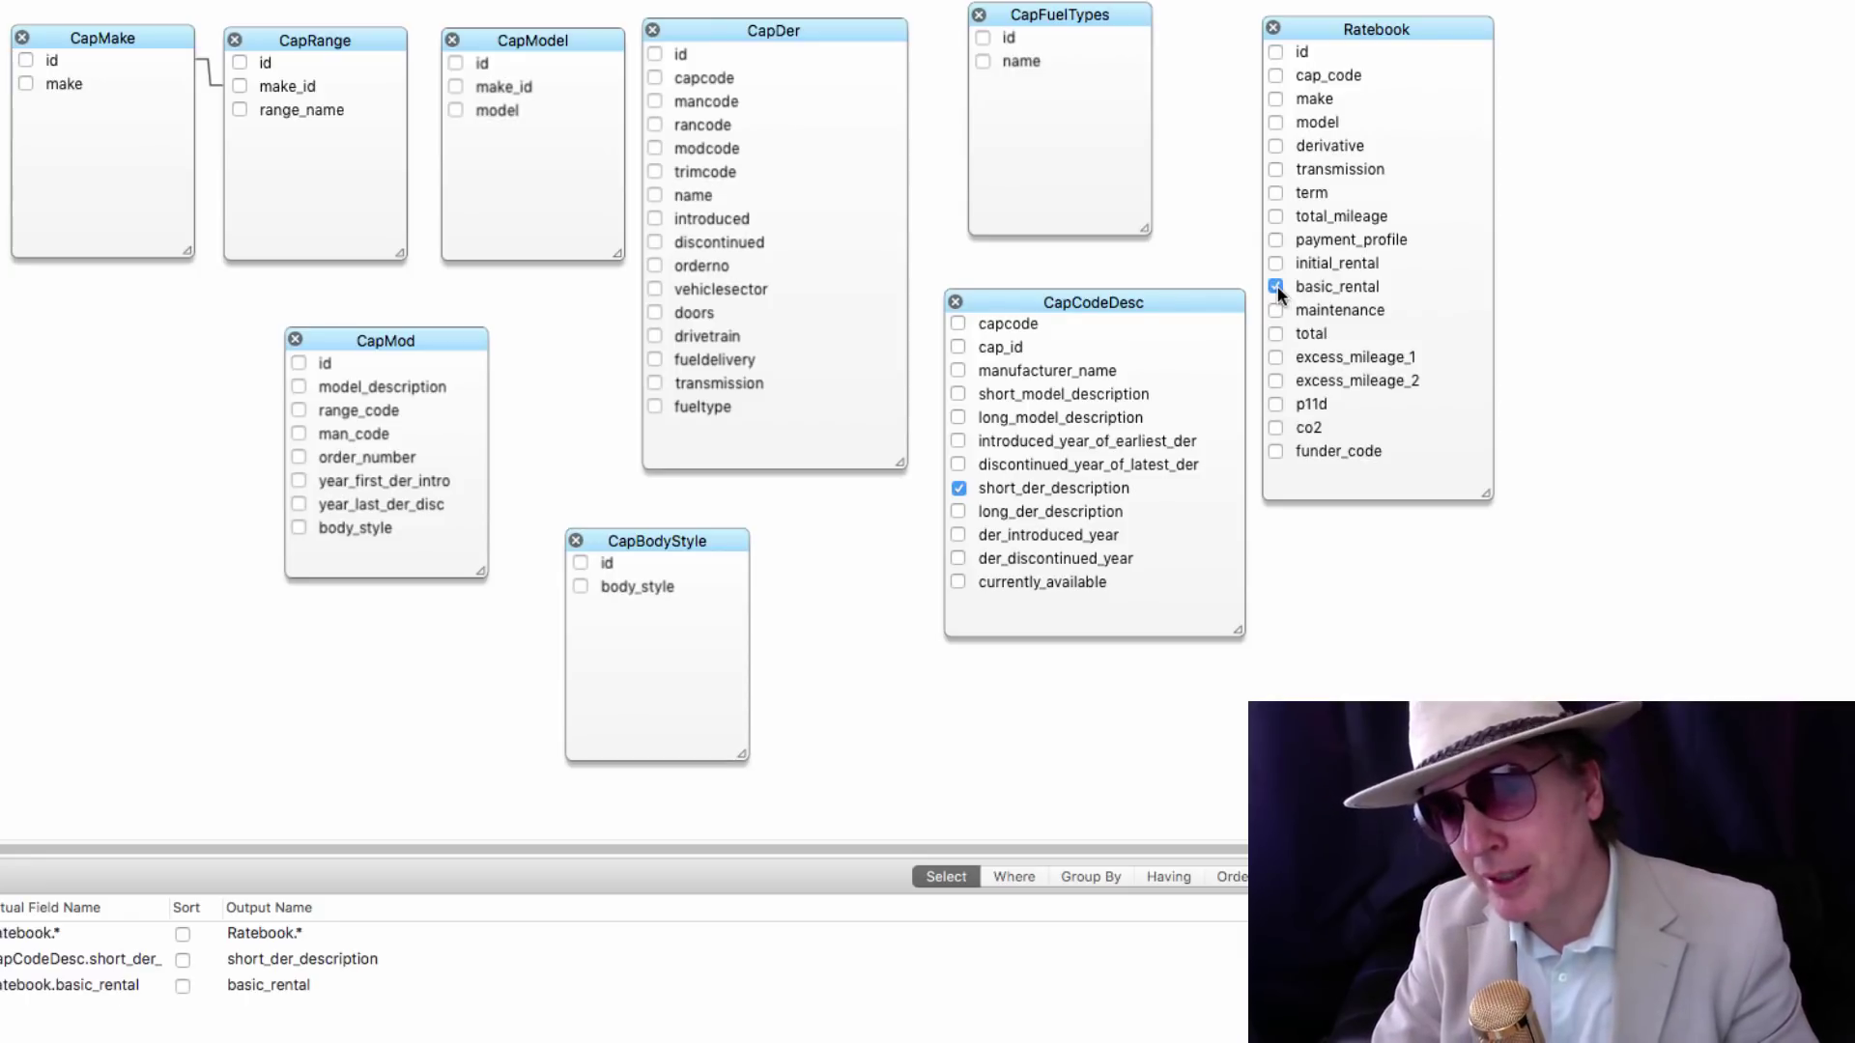
click(1277, 286)
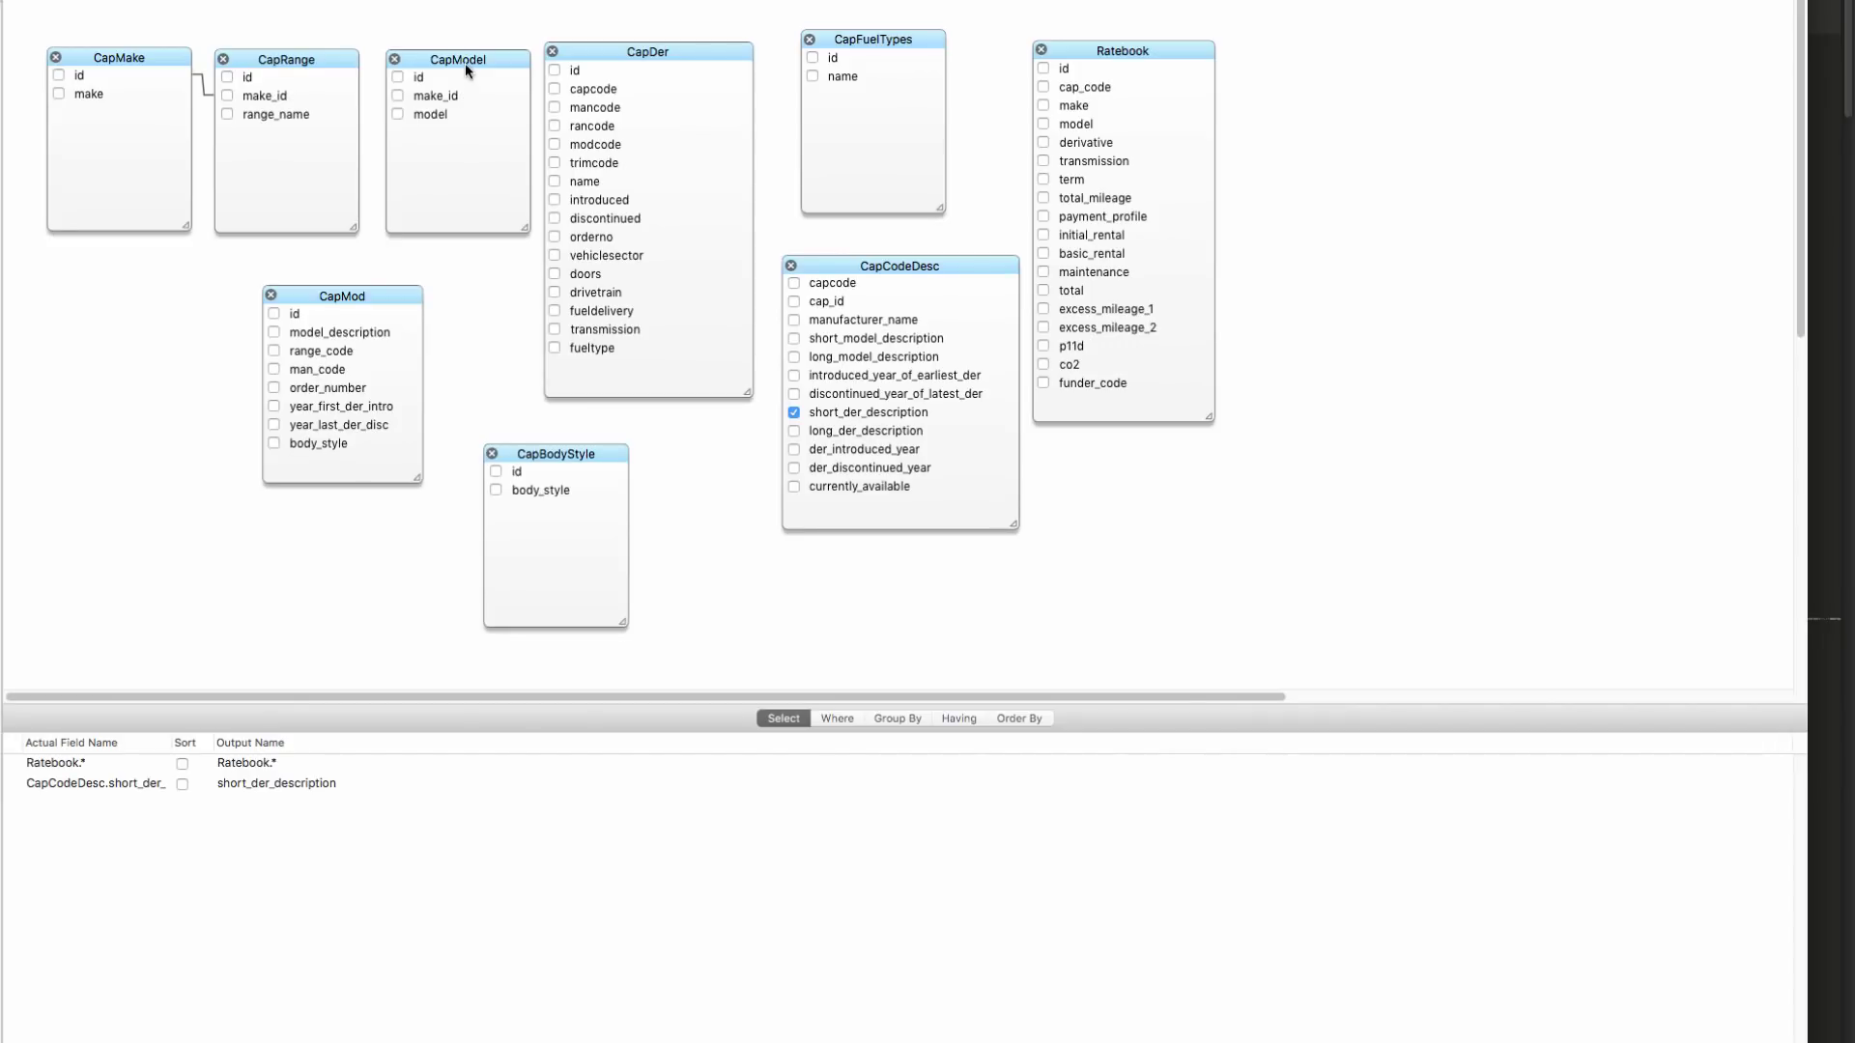
Replace CapModel with CapMod beside CapRange, park CapModel below CapMake, and shift CapDer and CapCodeDesc slightly outward
drag(465, 62, 157, 326)
drag(325, 297, 465, 54)
drag(609, 69, 630, 65)
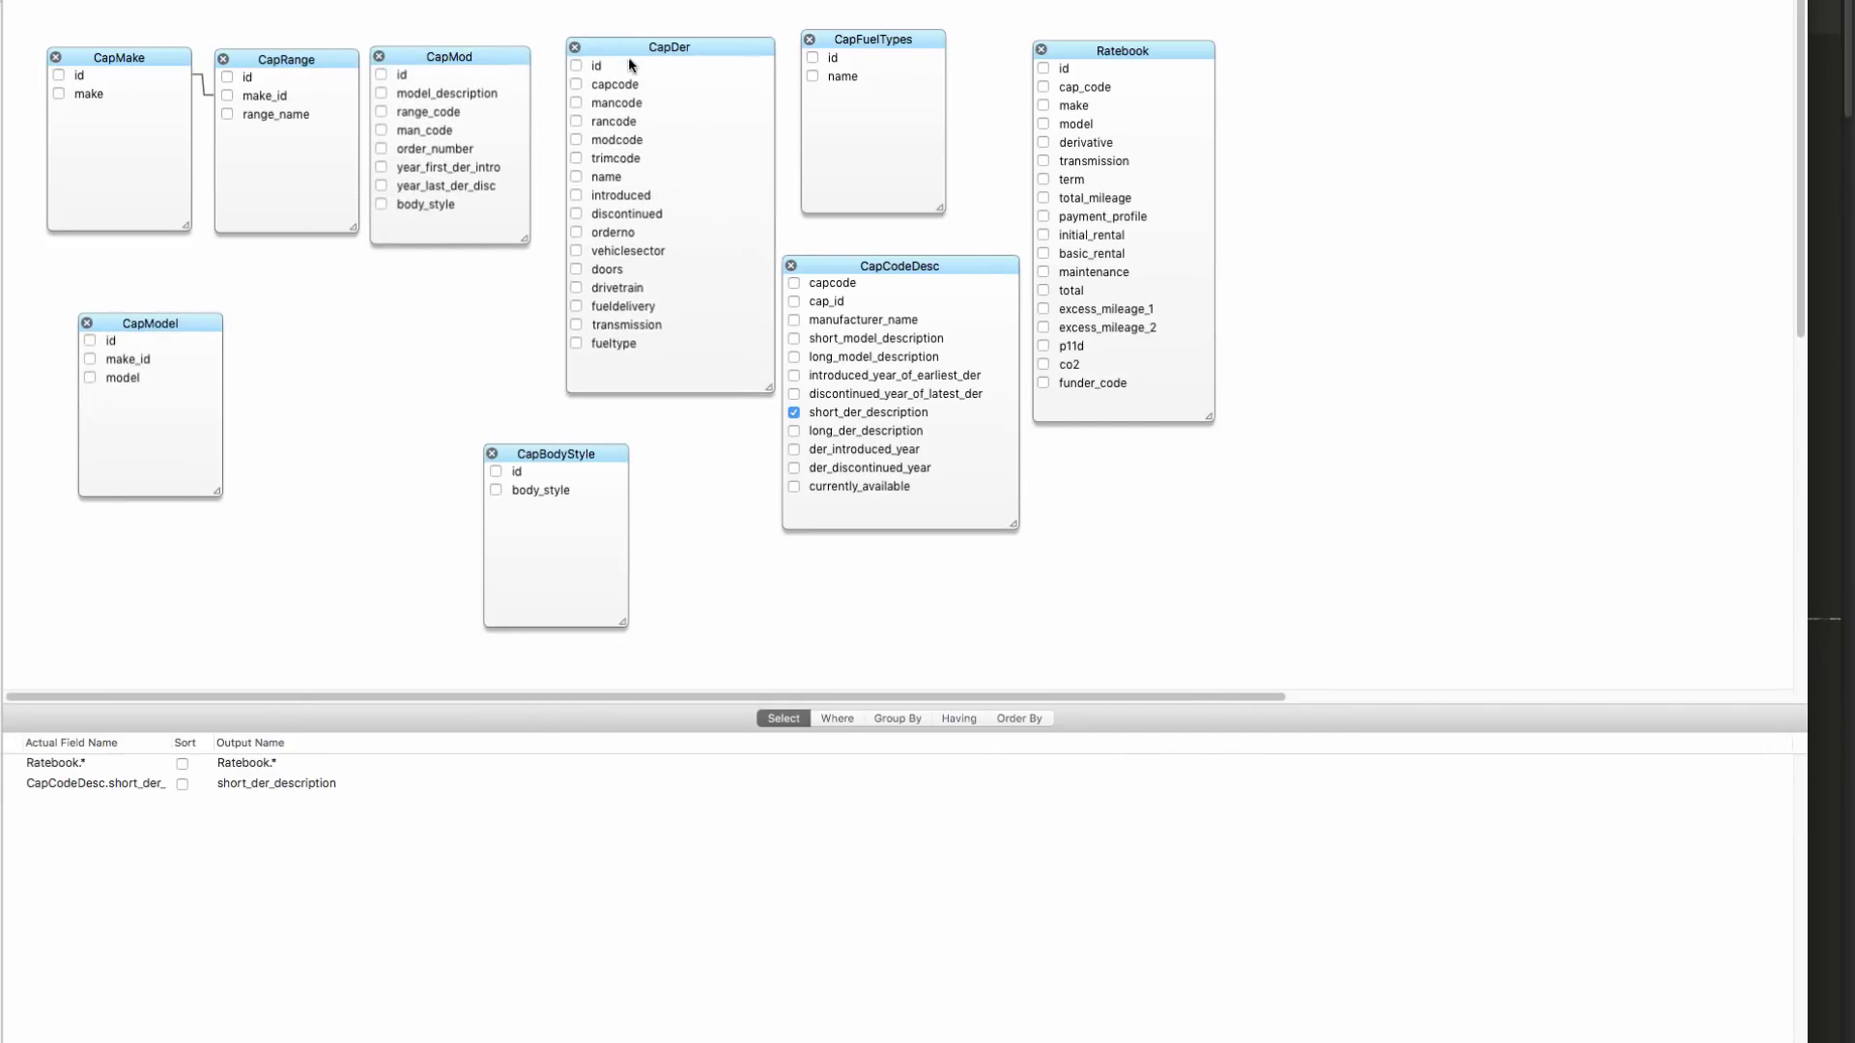
drag(925, 267, 942, 256)
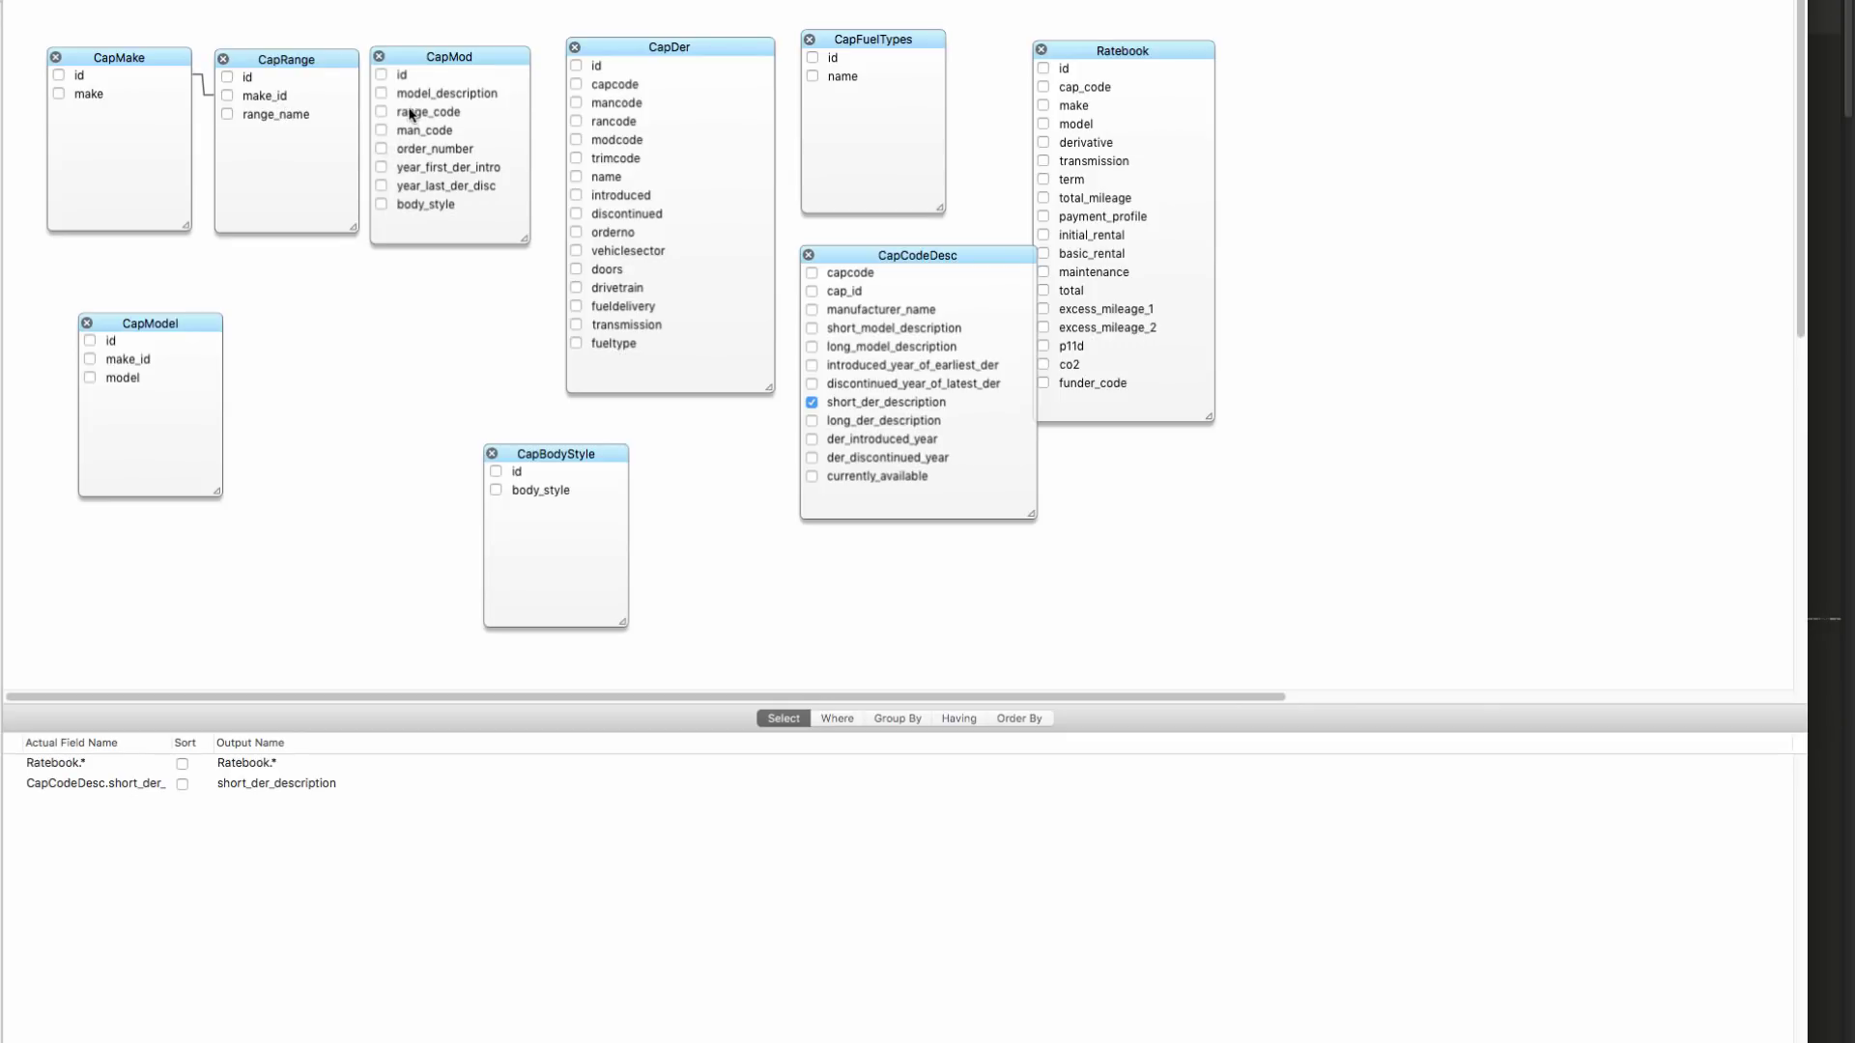
Link the id field of CapRange to range_code in CapMod, nudging both tables into line
drag(441, 64, 450, 60)
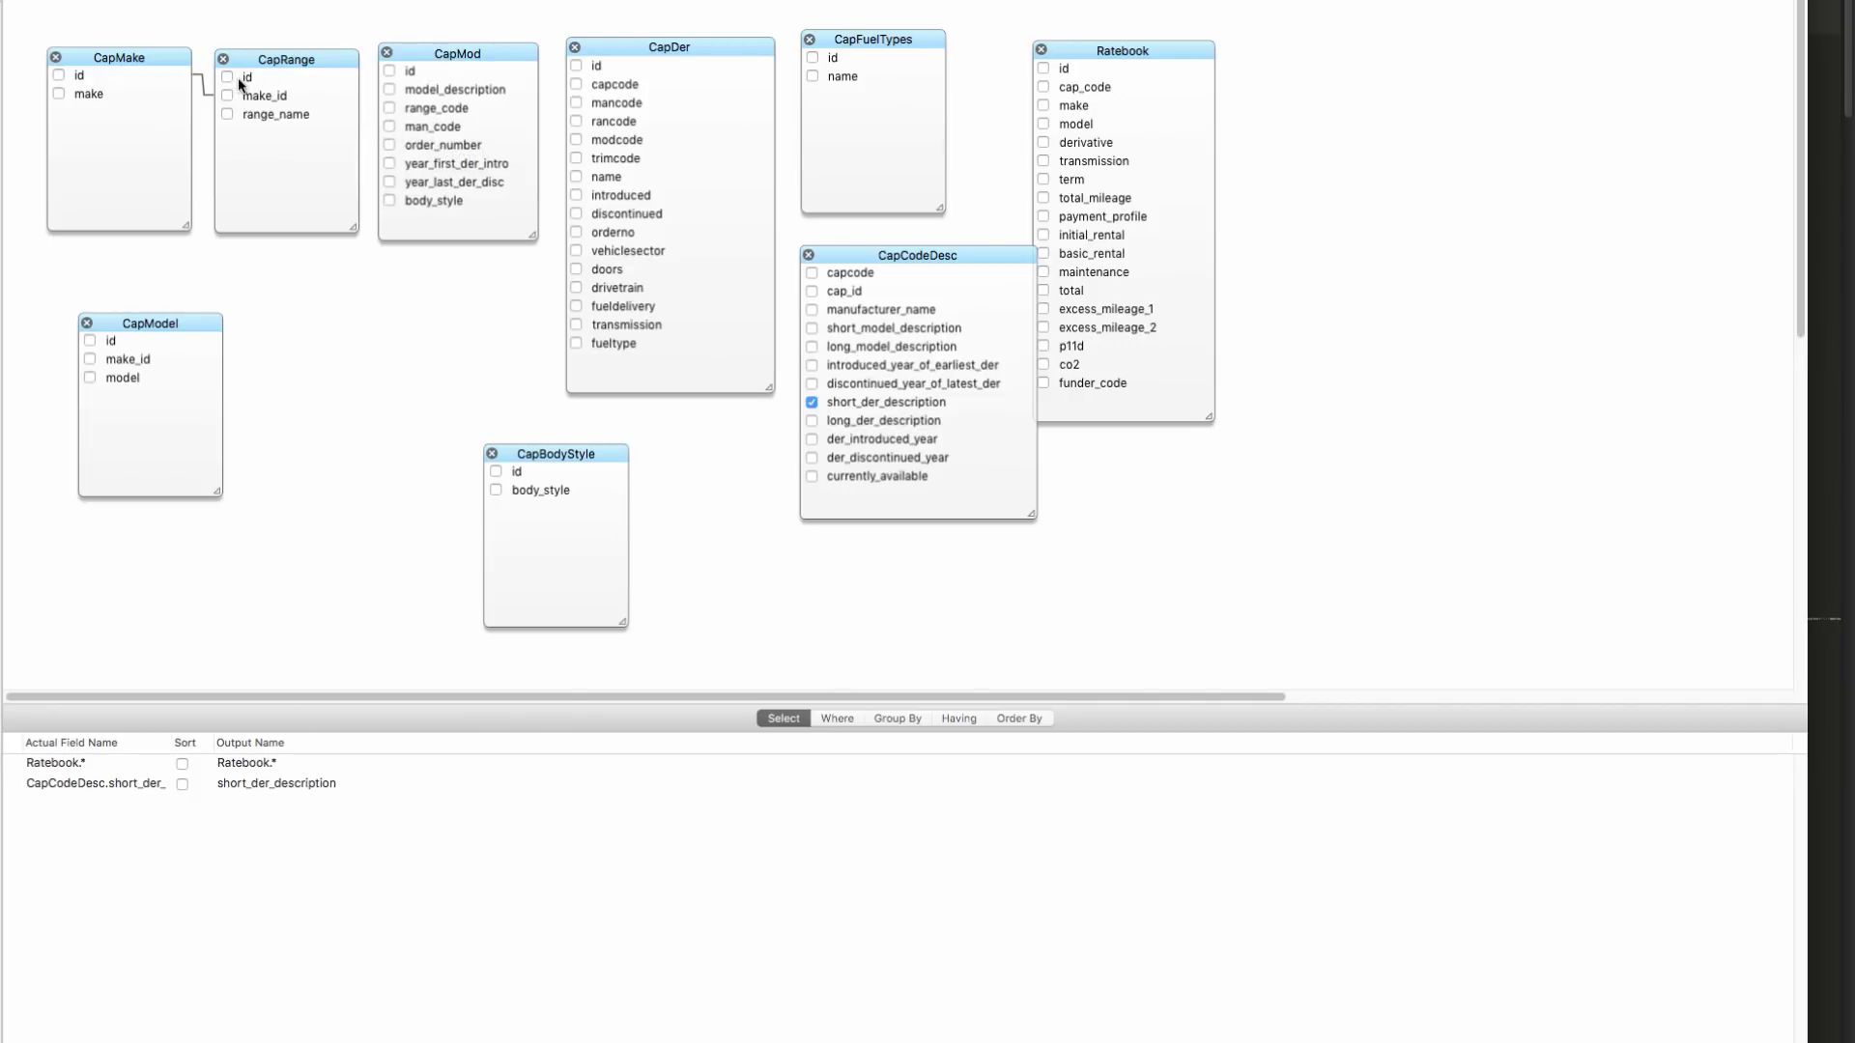
drag(243, 75, 443, 59)
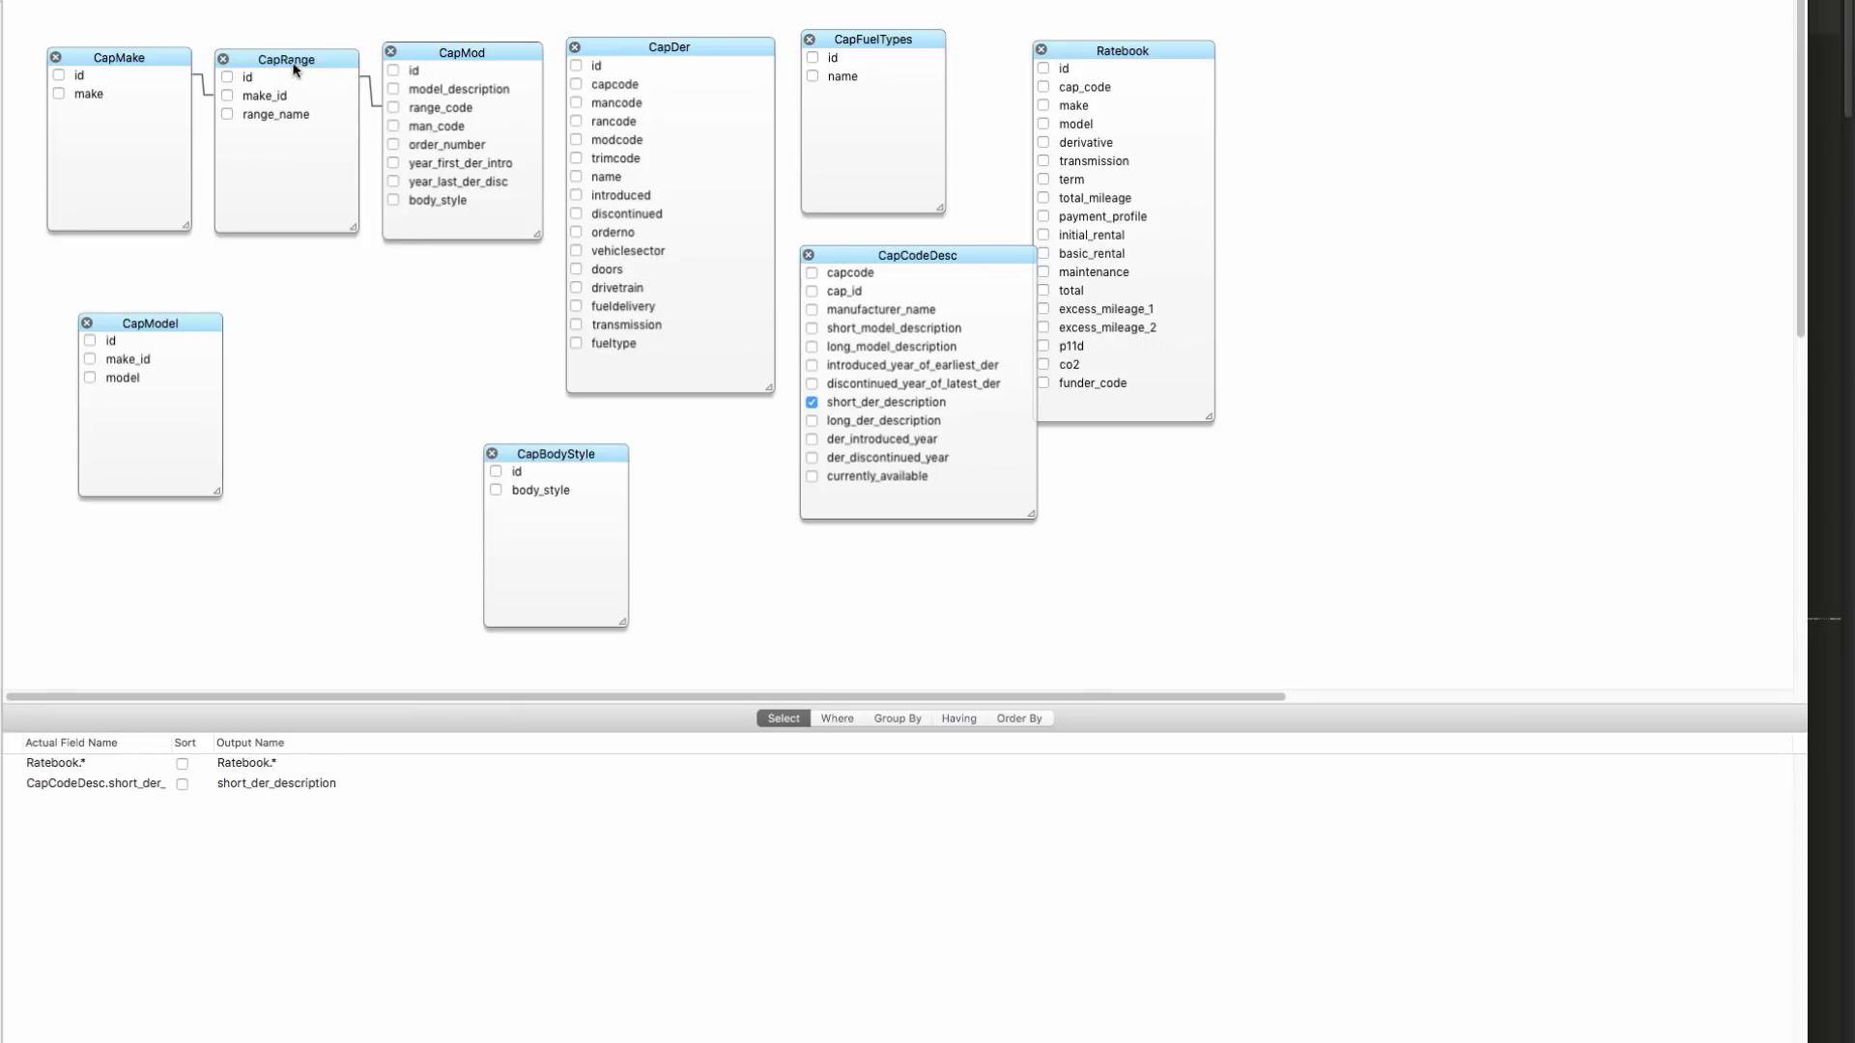
drag(291, 66, 292, 64)
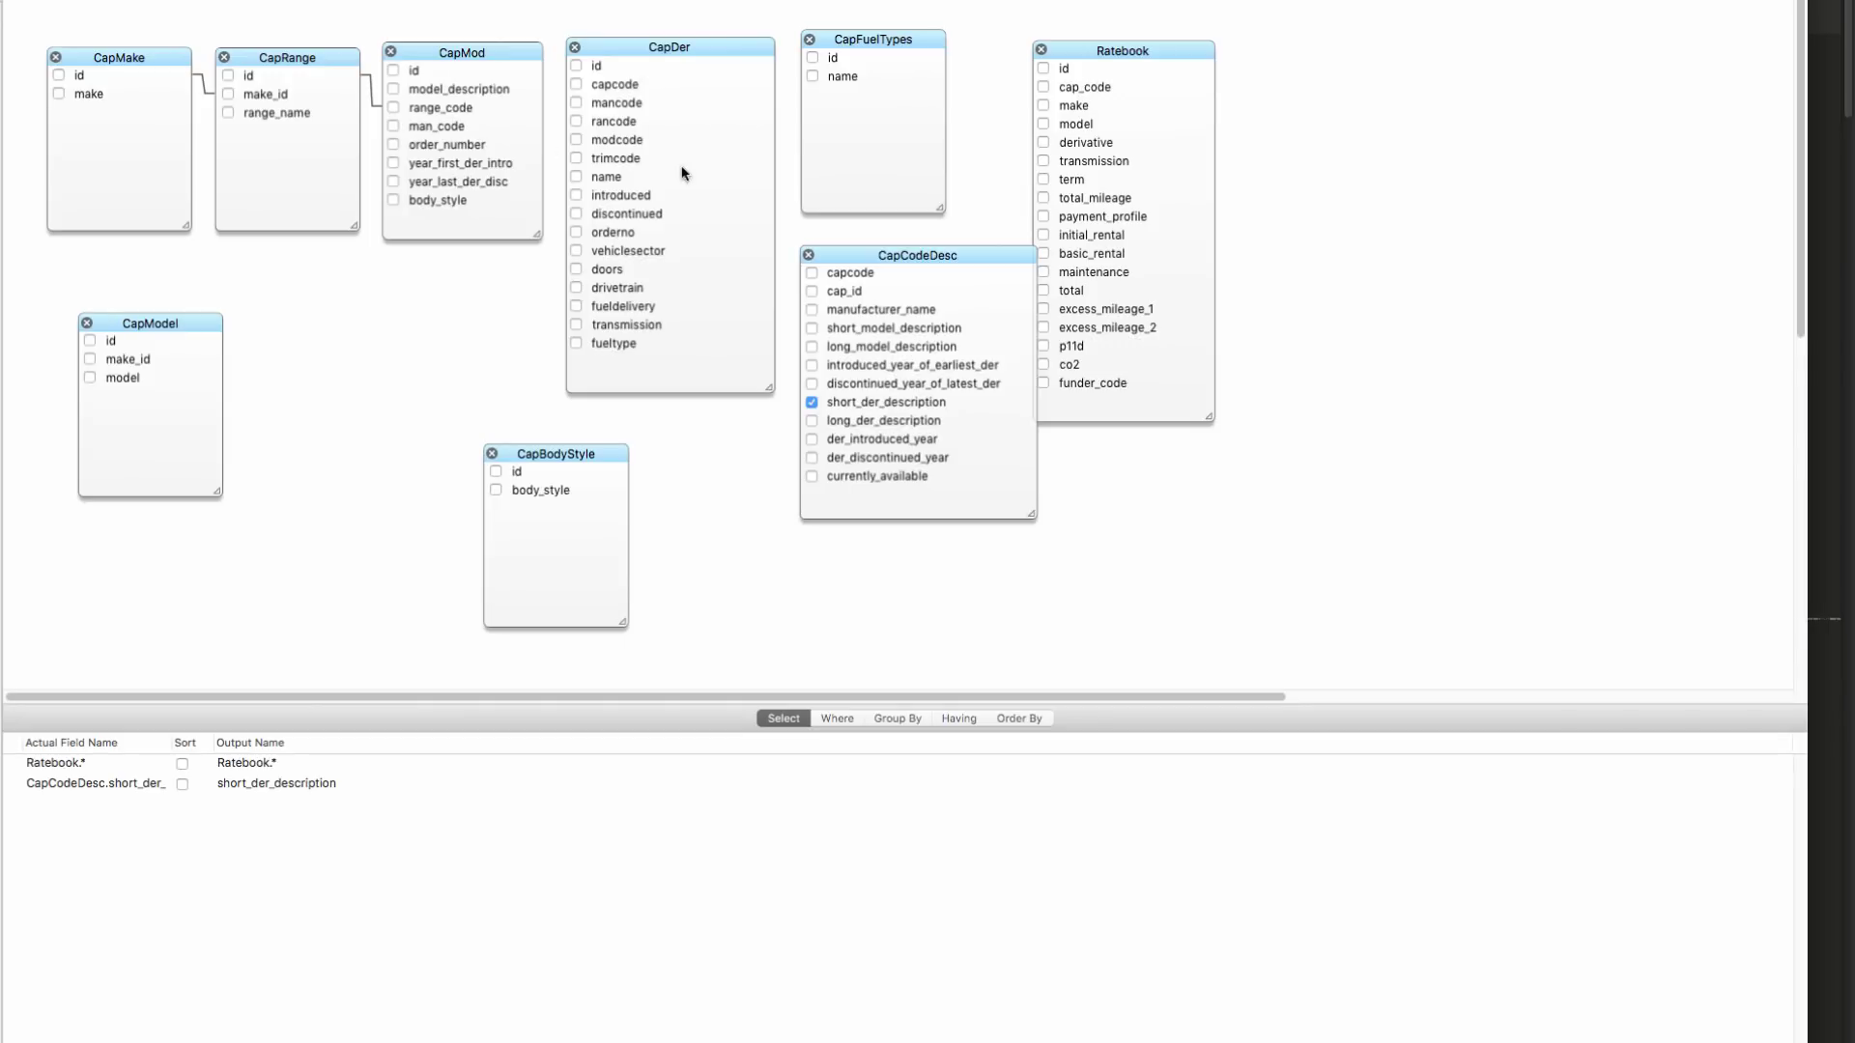
Move CapBodyStyle below CapMod and CapModel below CapRange, and shift CapCodeDesc clear of Ratebook
drag(542, 457, 390, 418)
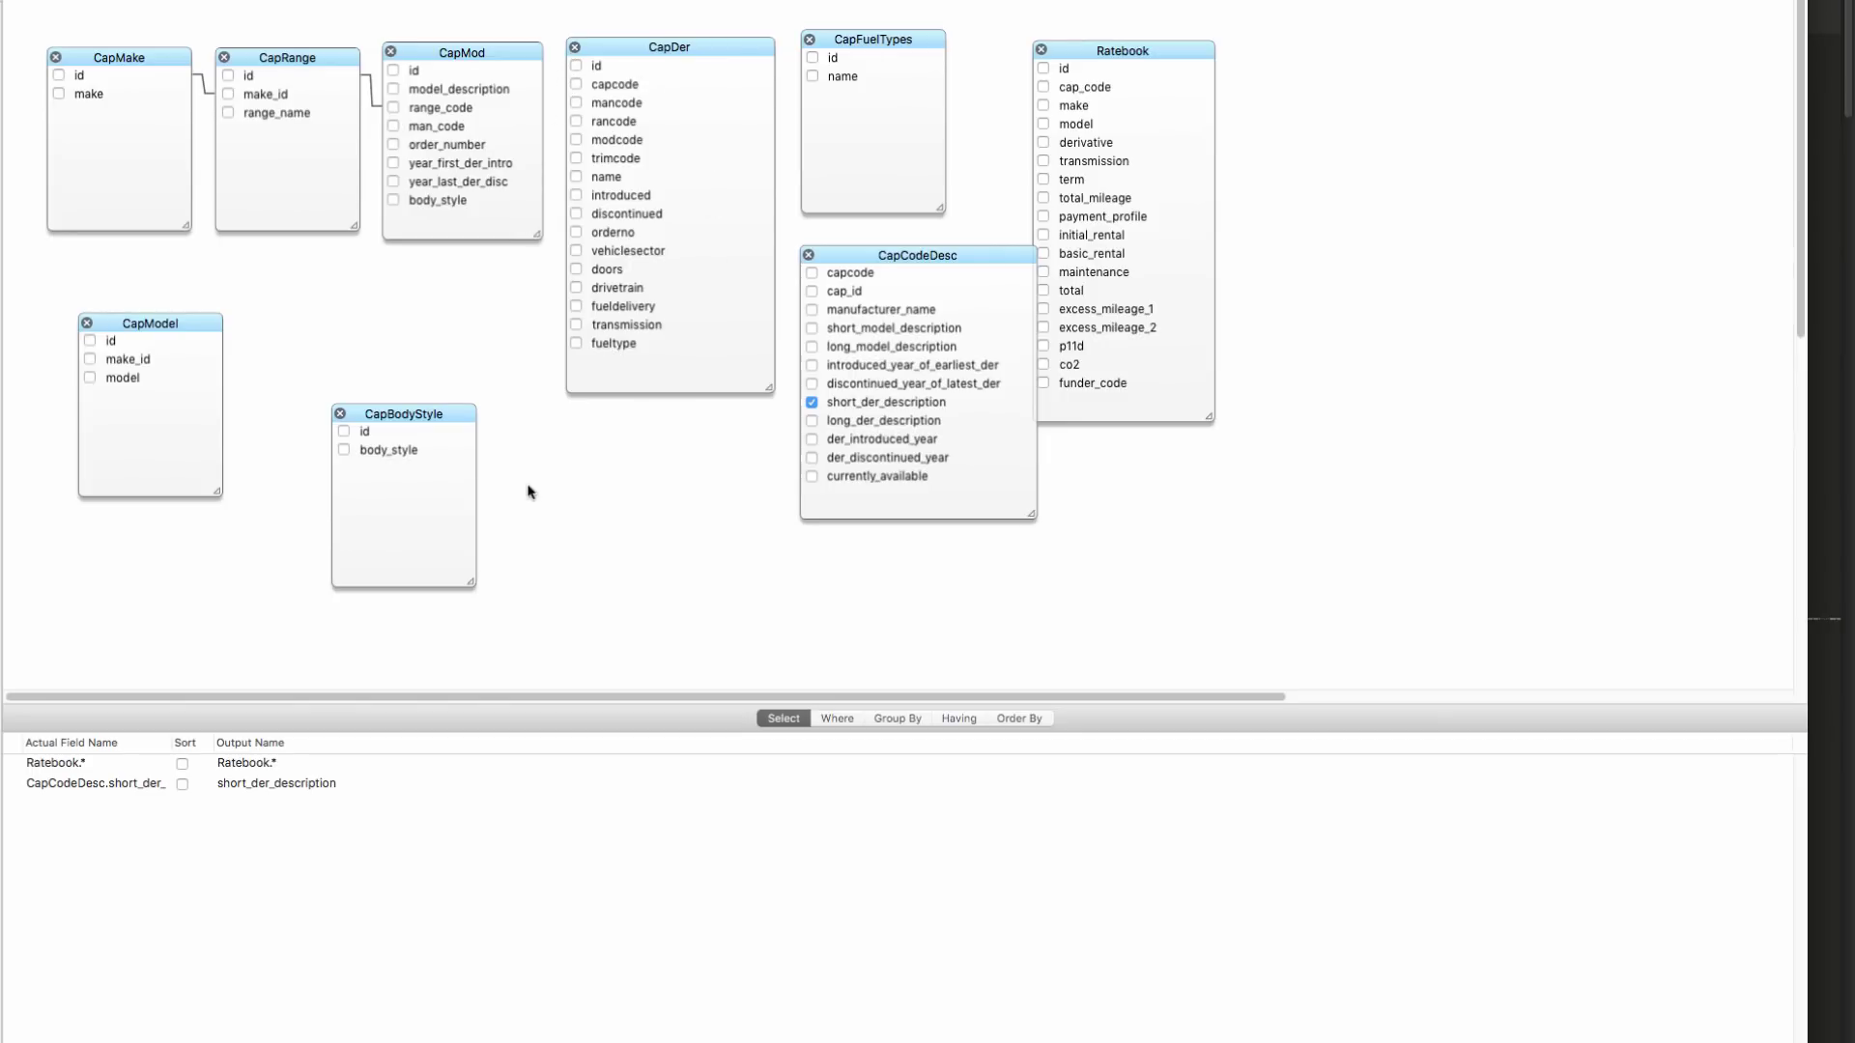
drag(900, 253, 882, 244)
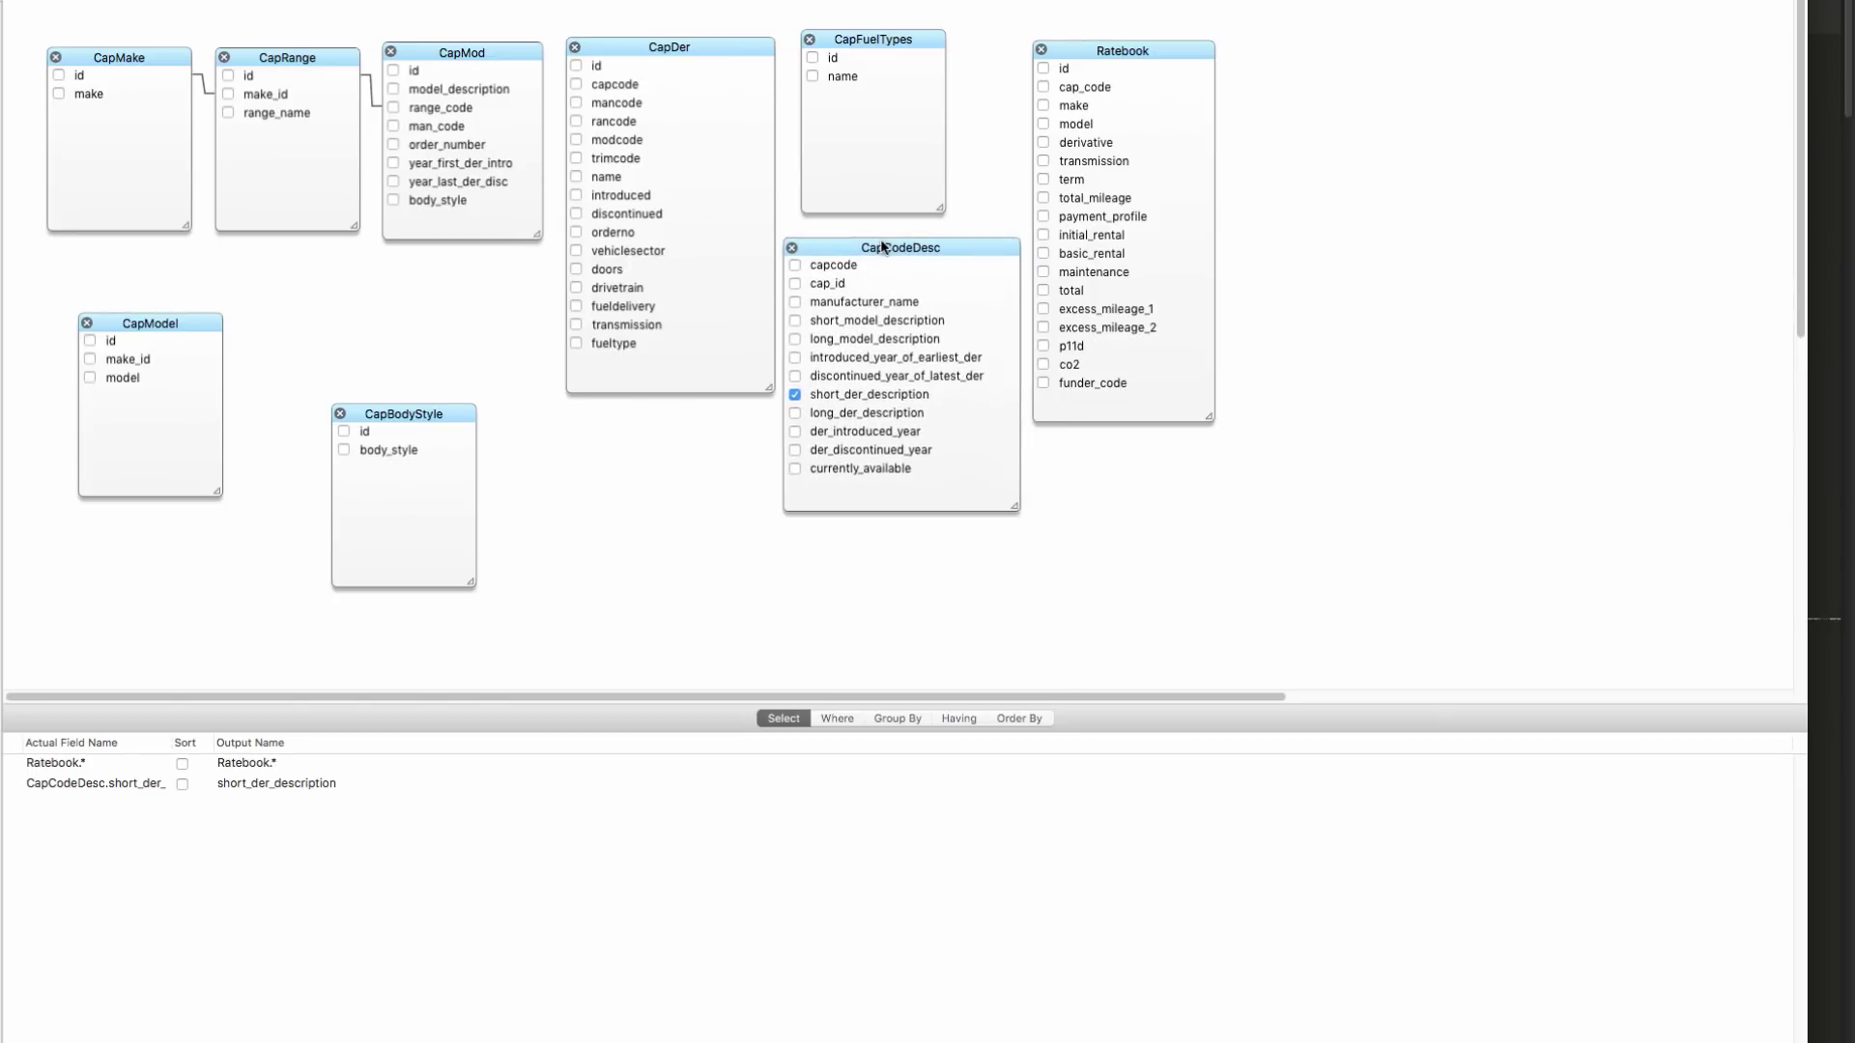
drag(432, 408, 473, 327)
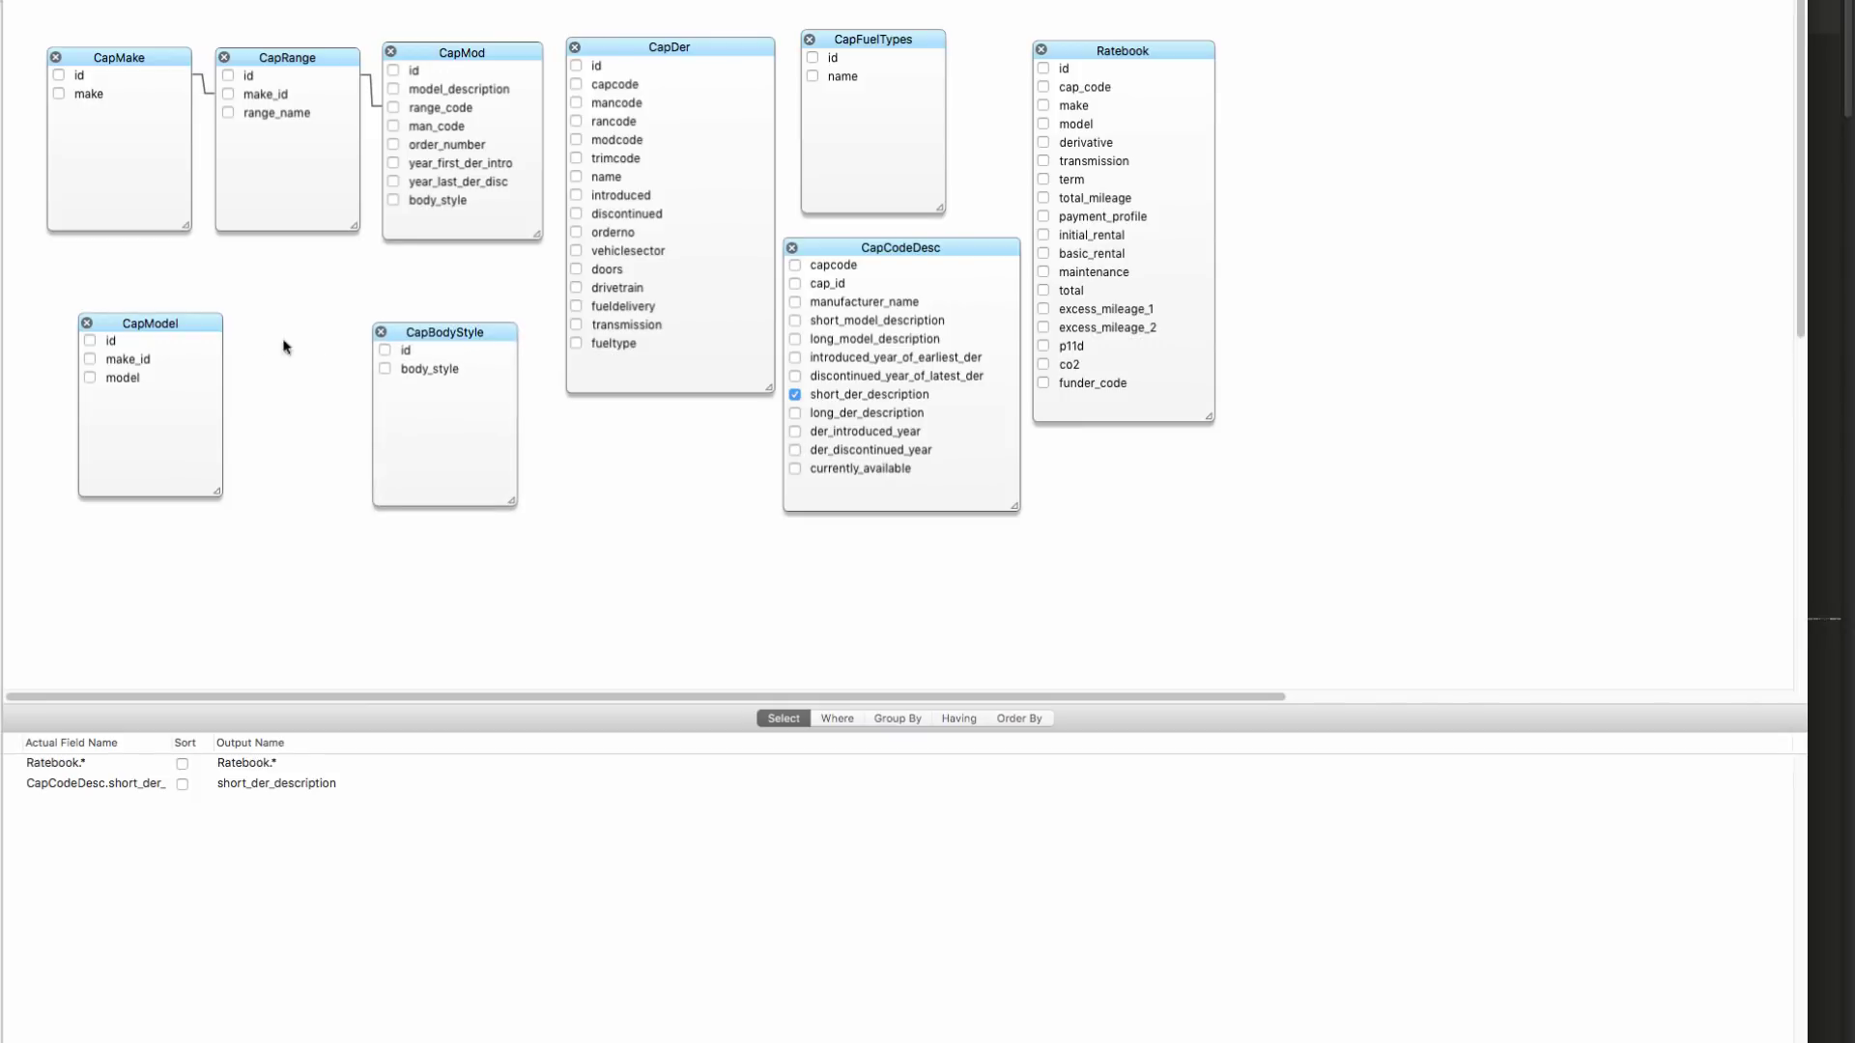
drag(172, 326, 261, 308)
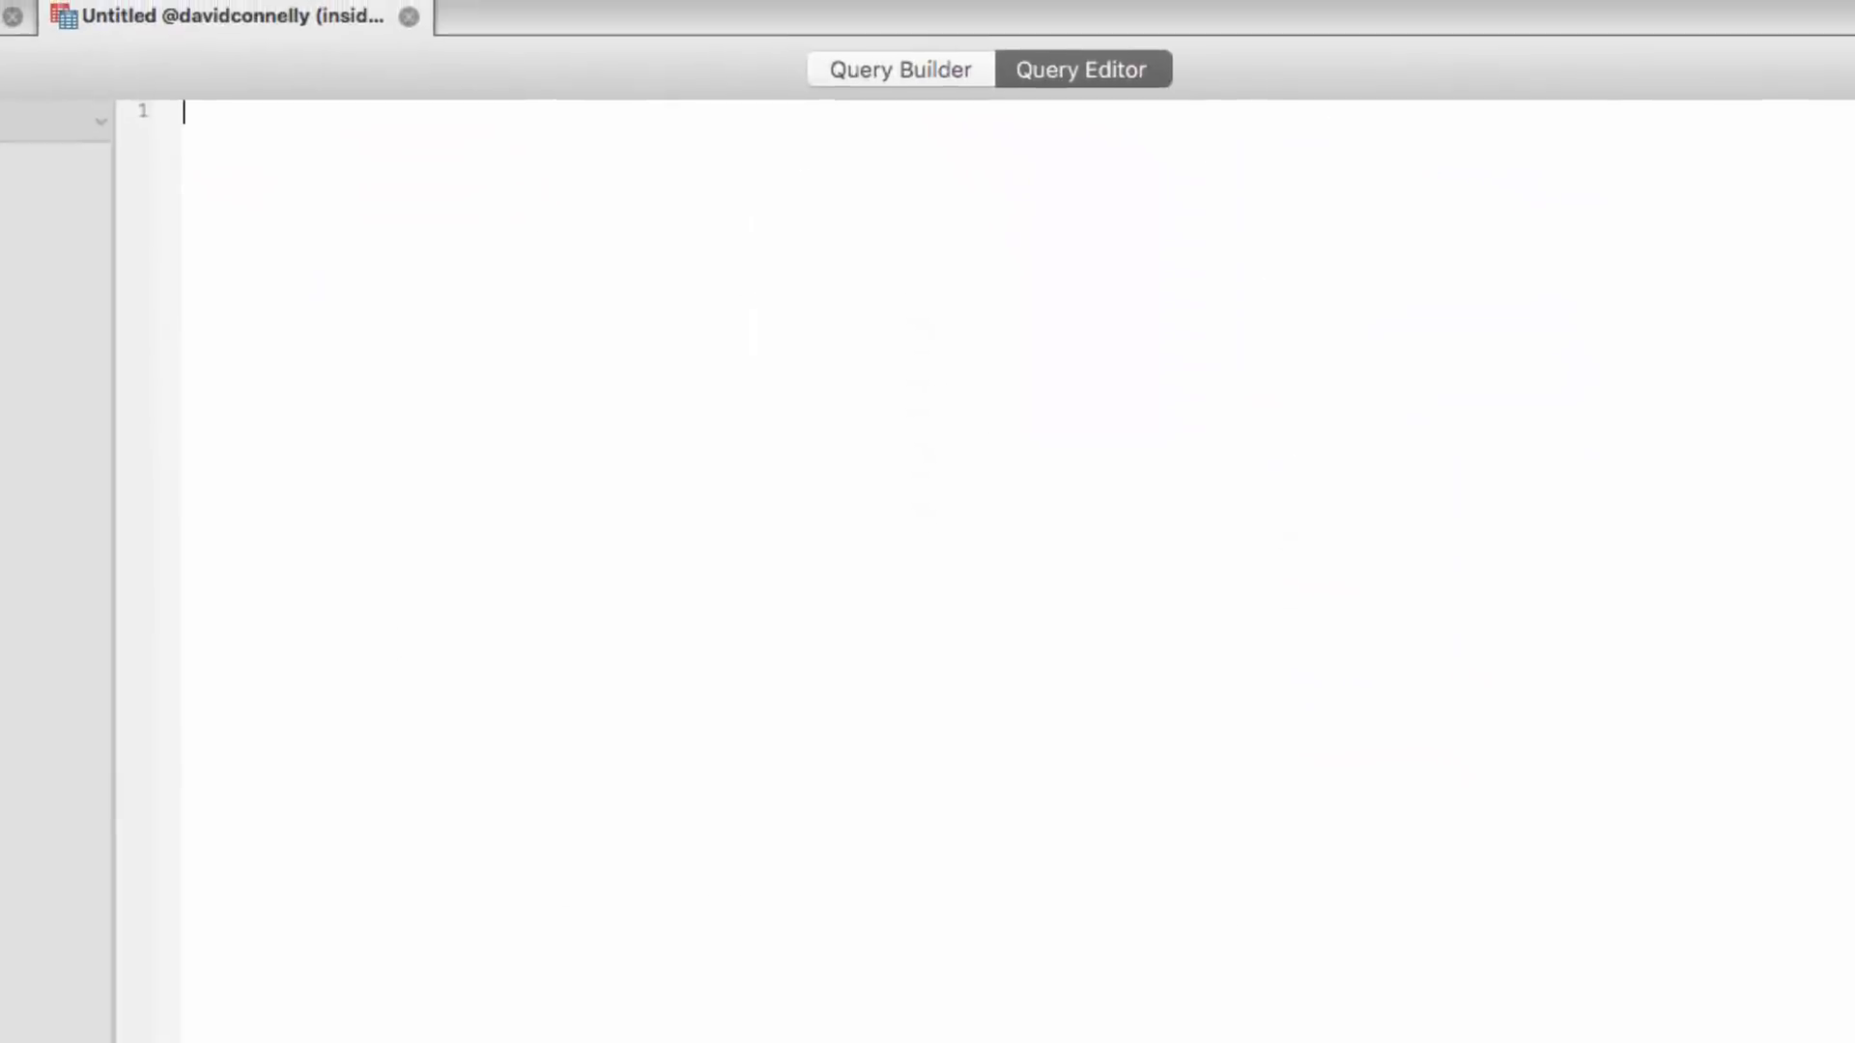
Write the query "select * from CapDer" in the new query editor and run it
text(s)
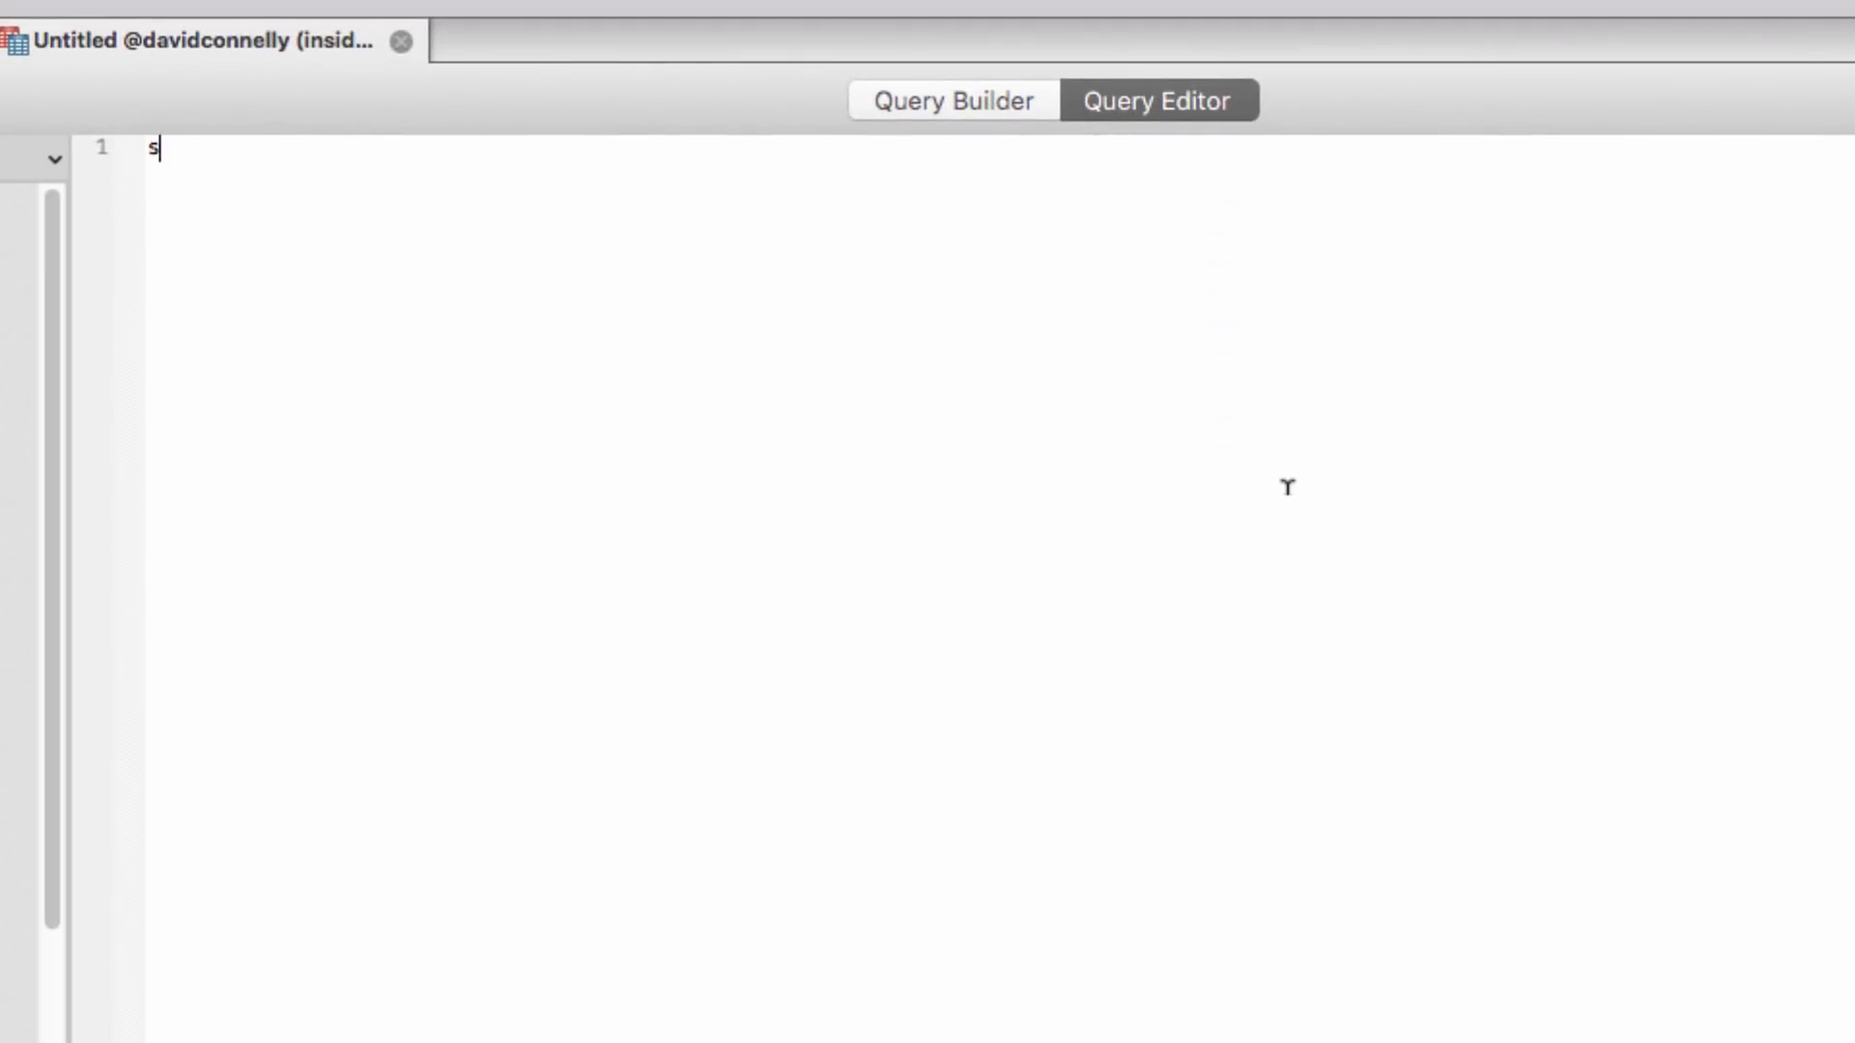
text(elect * from Ca)
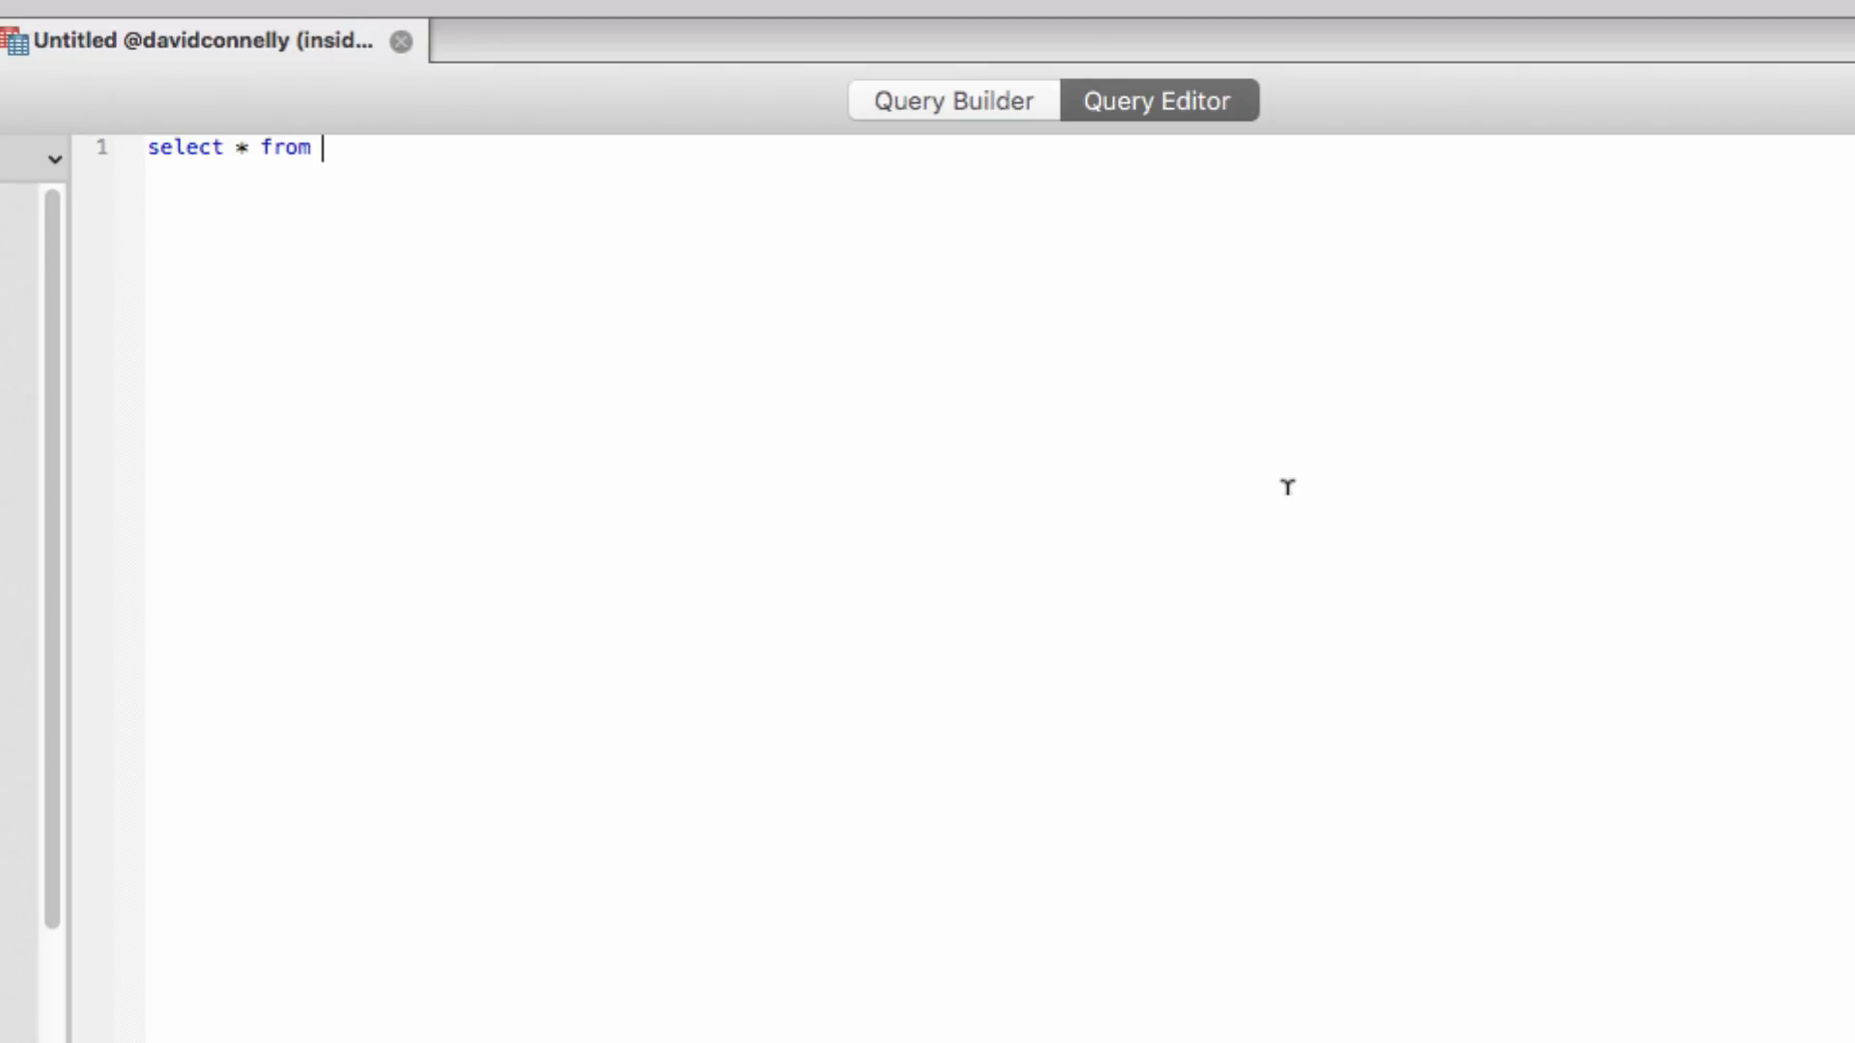
text(pDer)
key(Escape)
key(super+r)
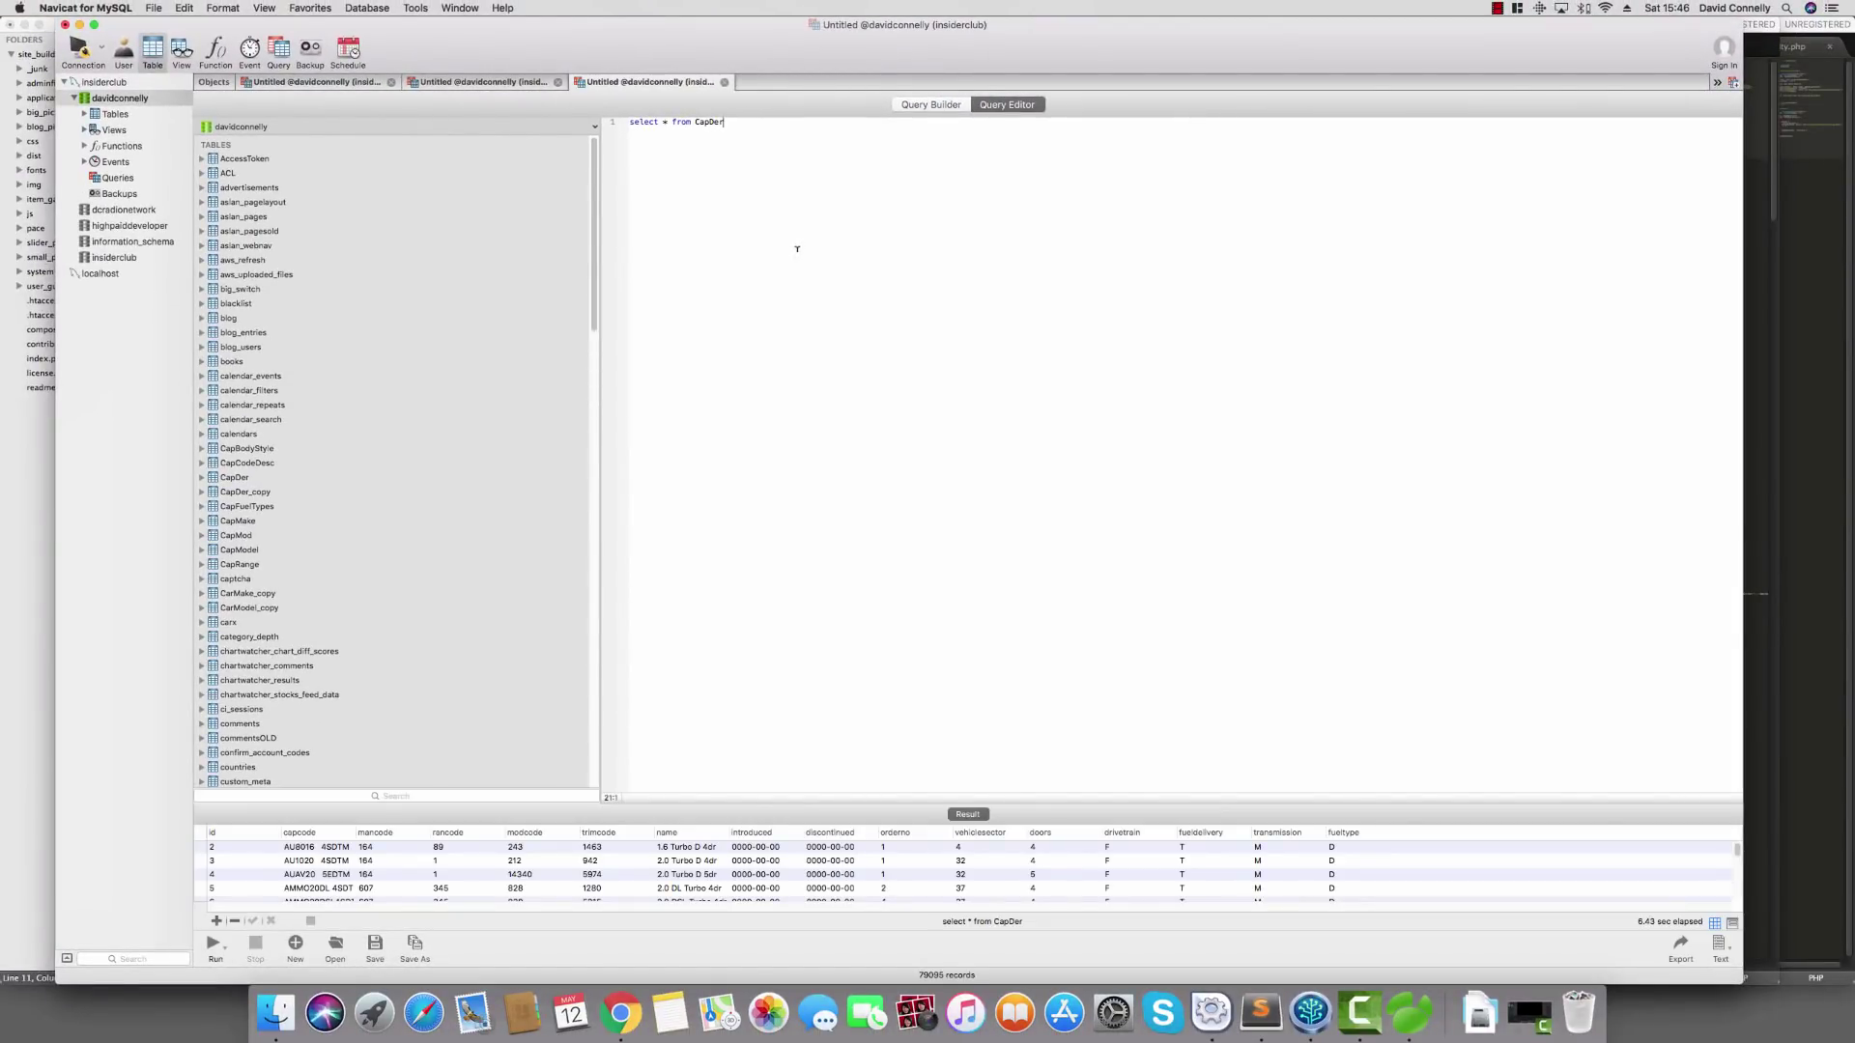
Enlarge the CapDer result area, widen the transmission, trimcode and capcode columns, and select the first record's capcode
drag(836, 803, 842, 633)
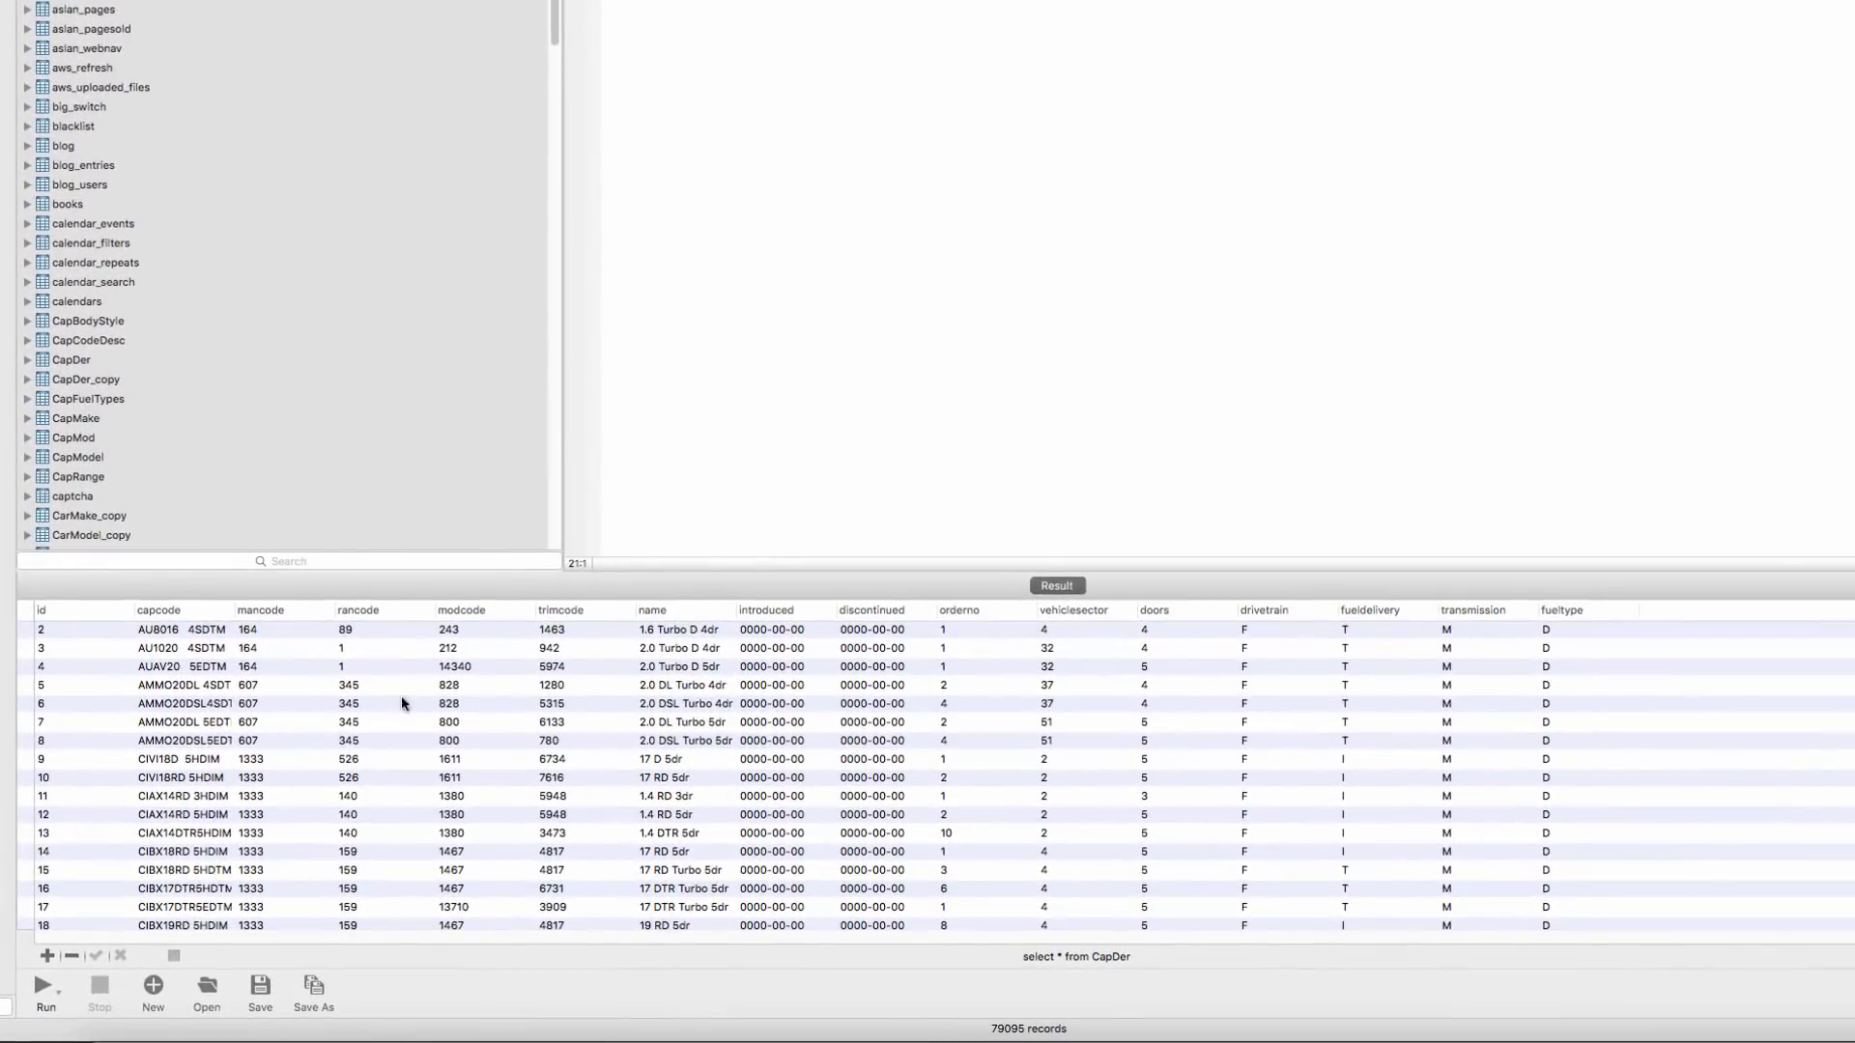
drag(1540, 609, 1643, 605)
drag(636, 615, 673, 614)
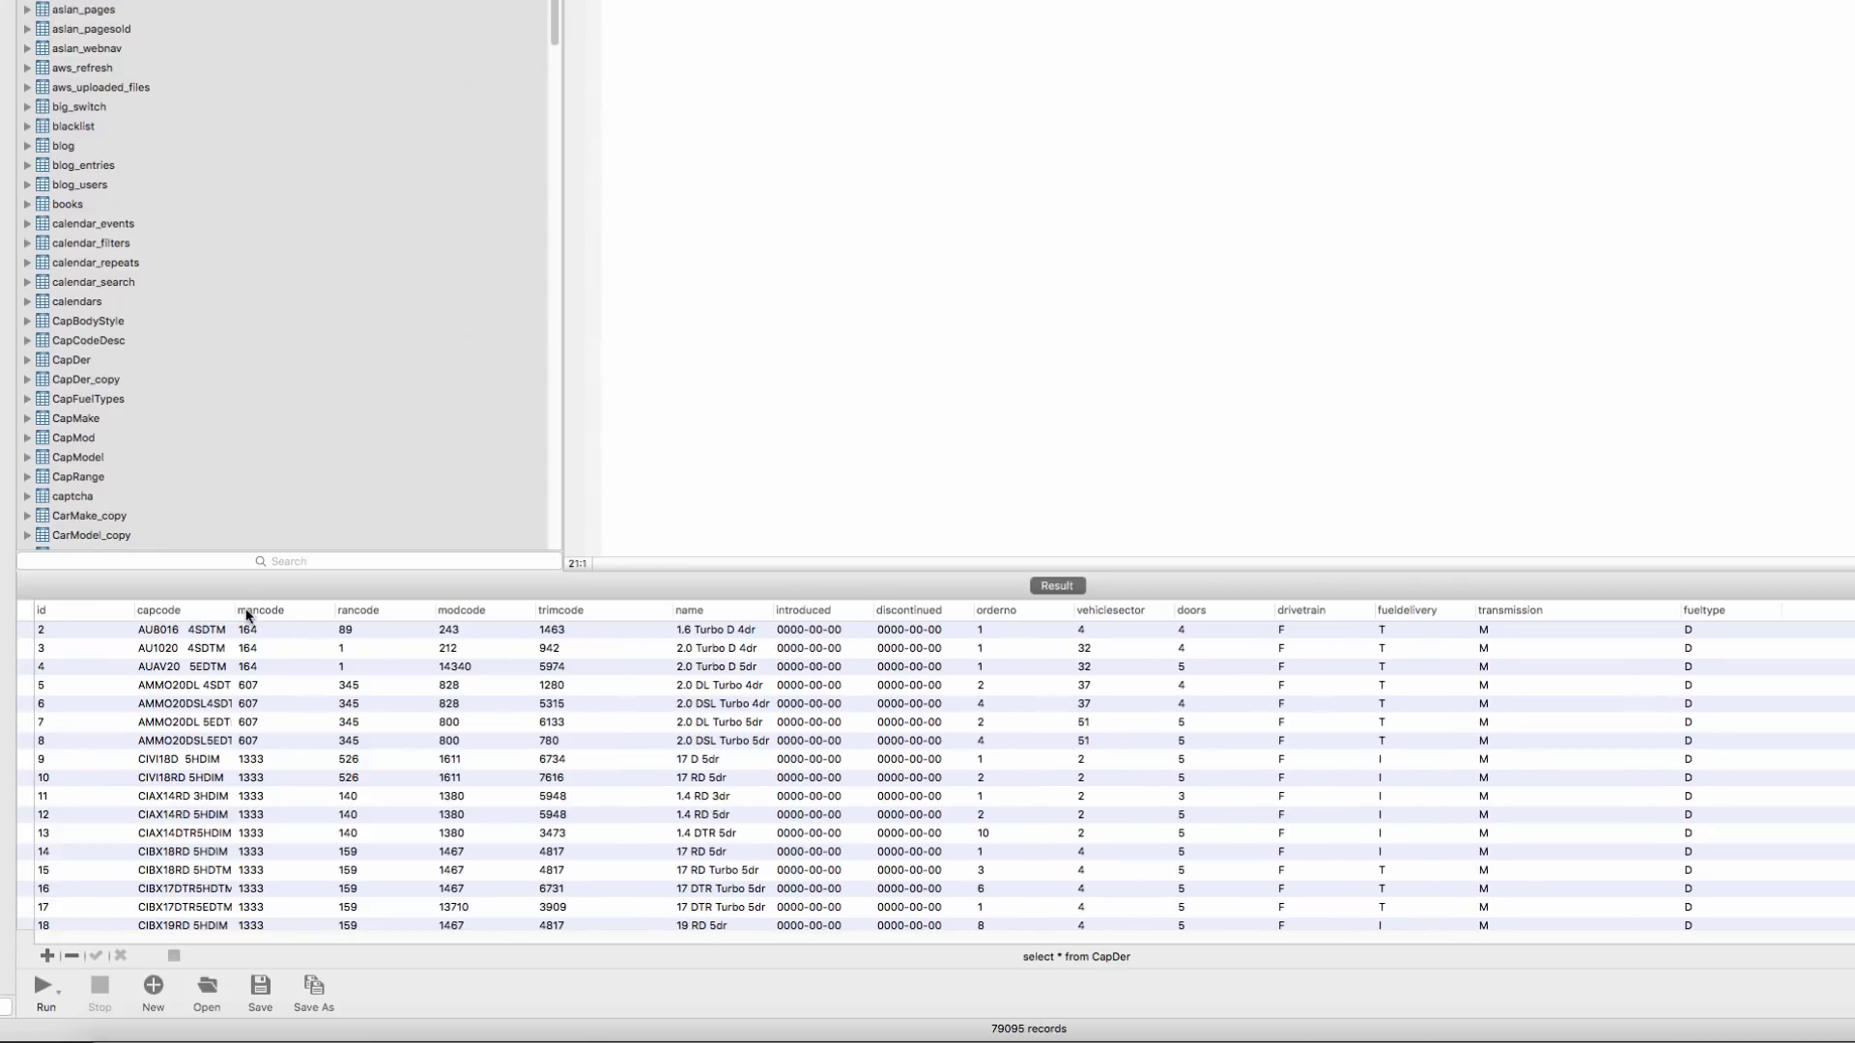
drag(233, 609, 328, 609)
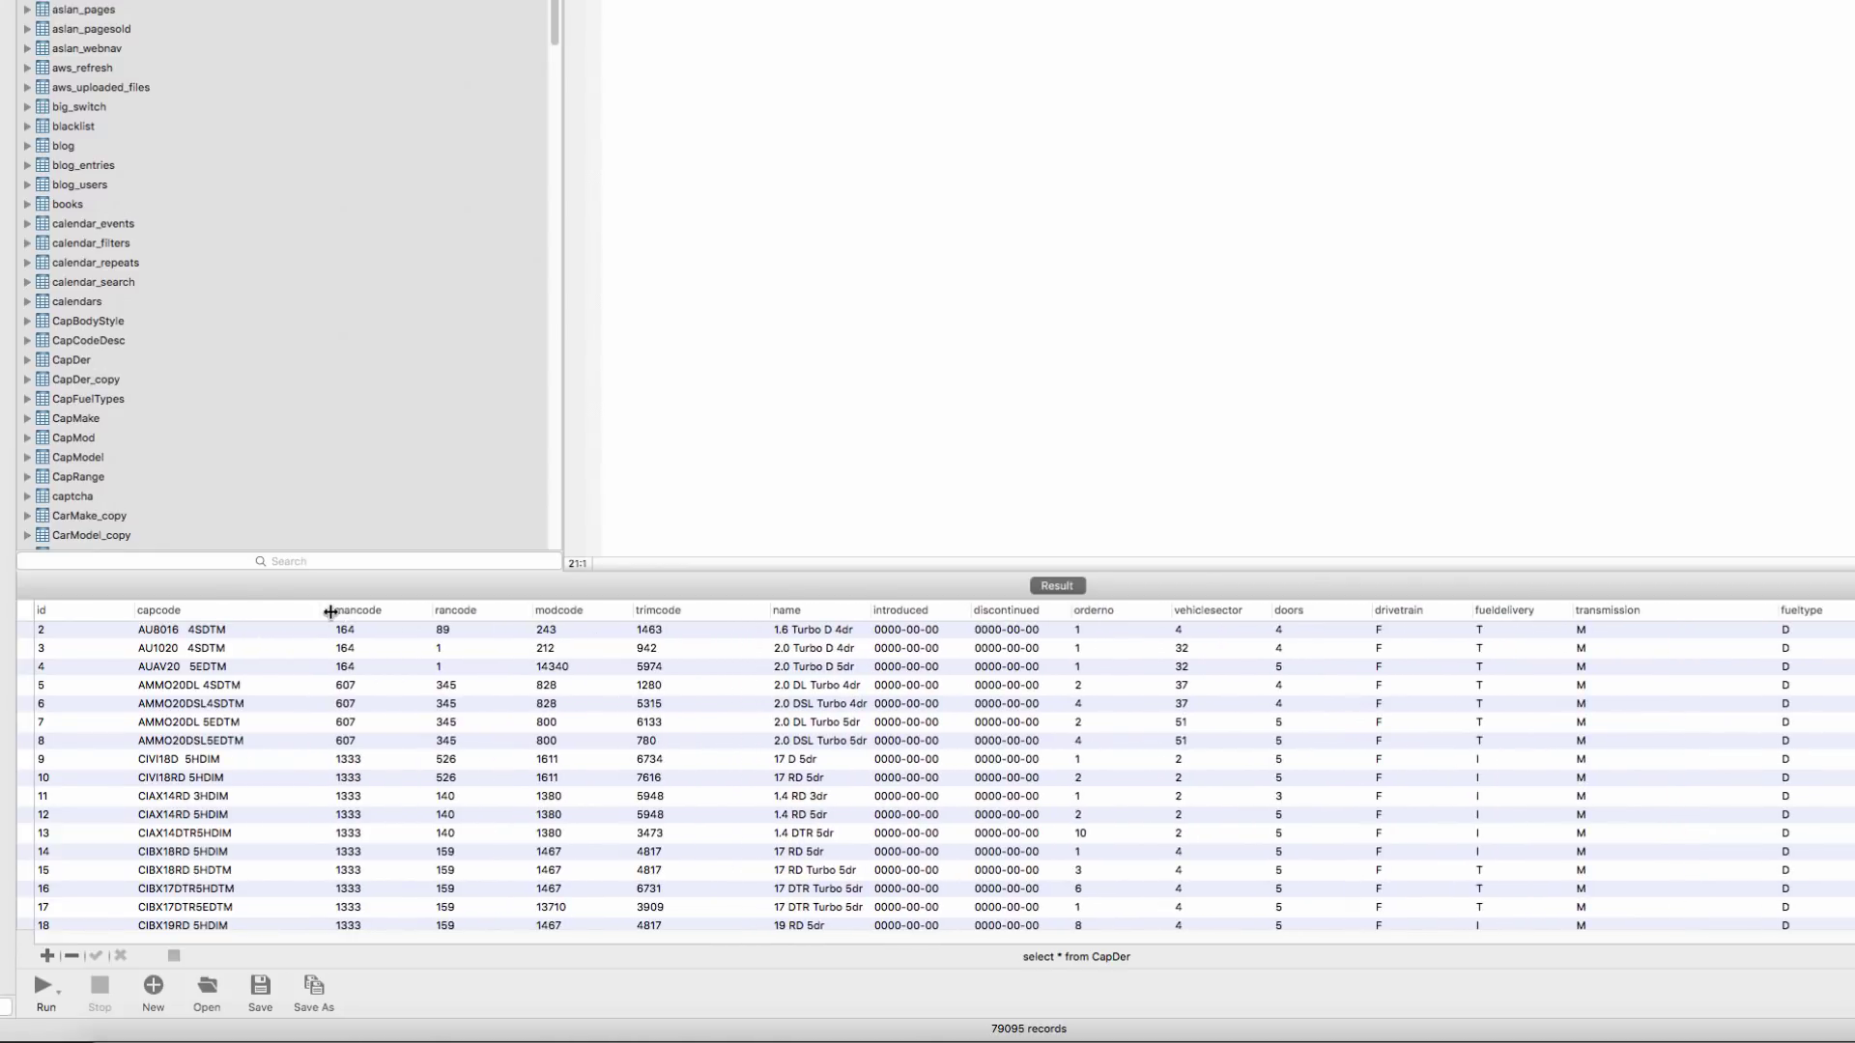
click(184, 633)
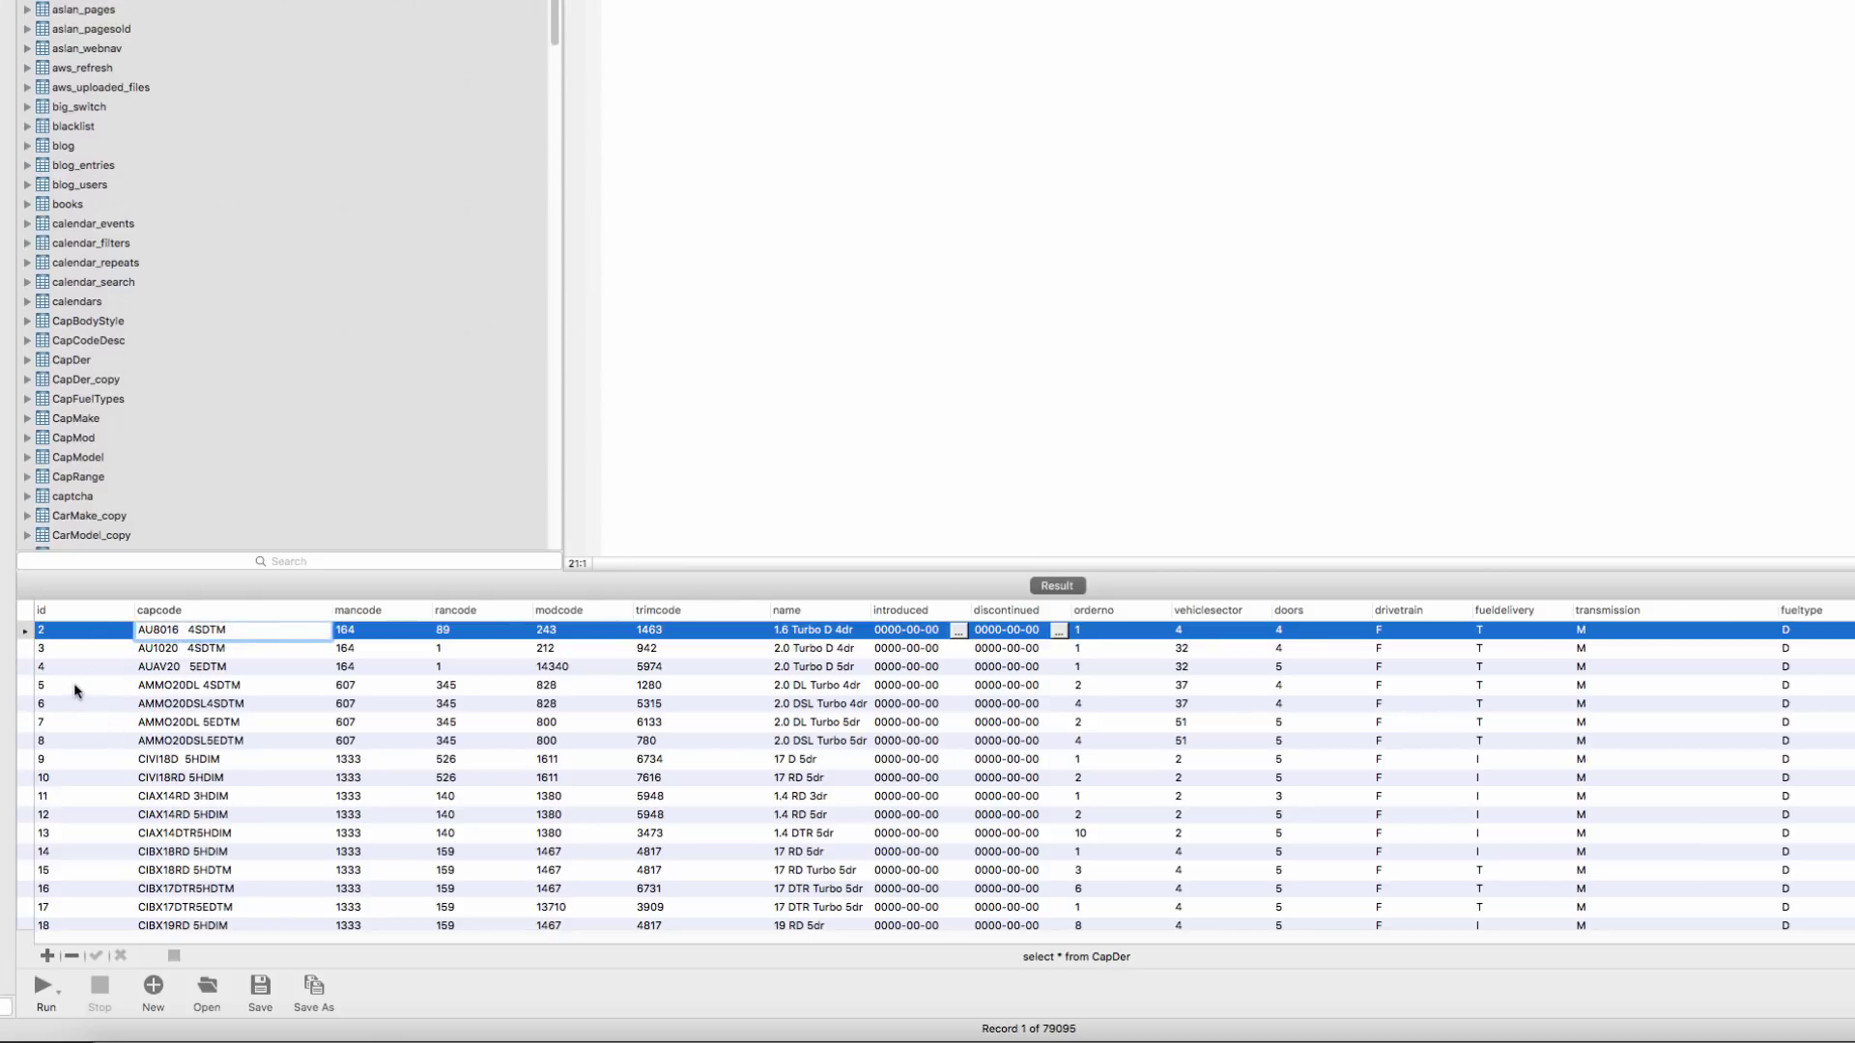
click(706, 454)
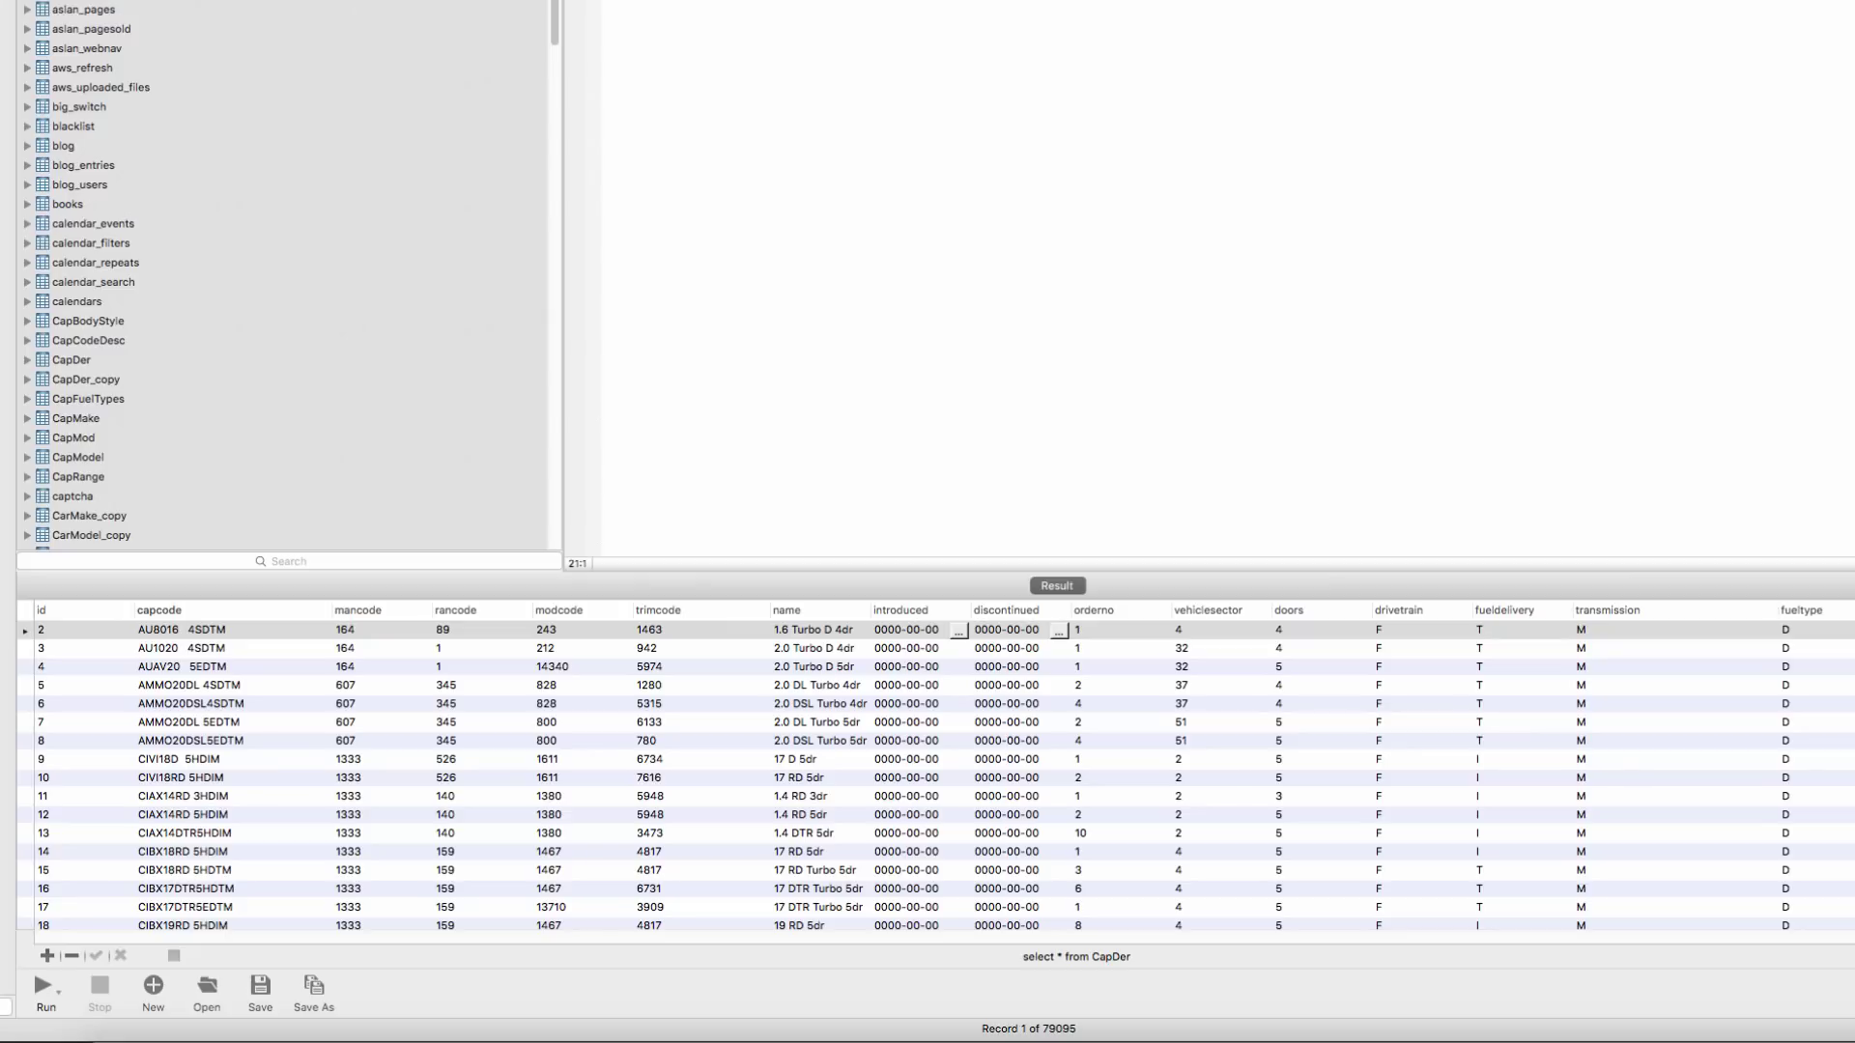
key(Return)
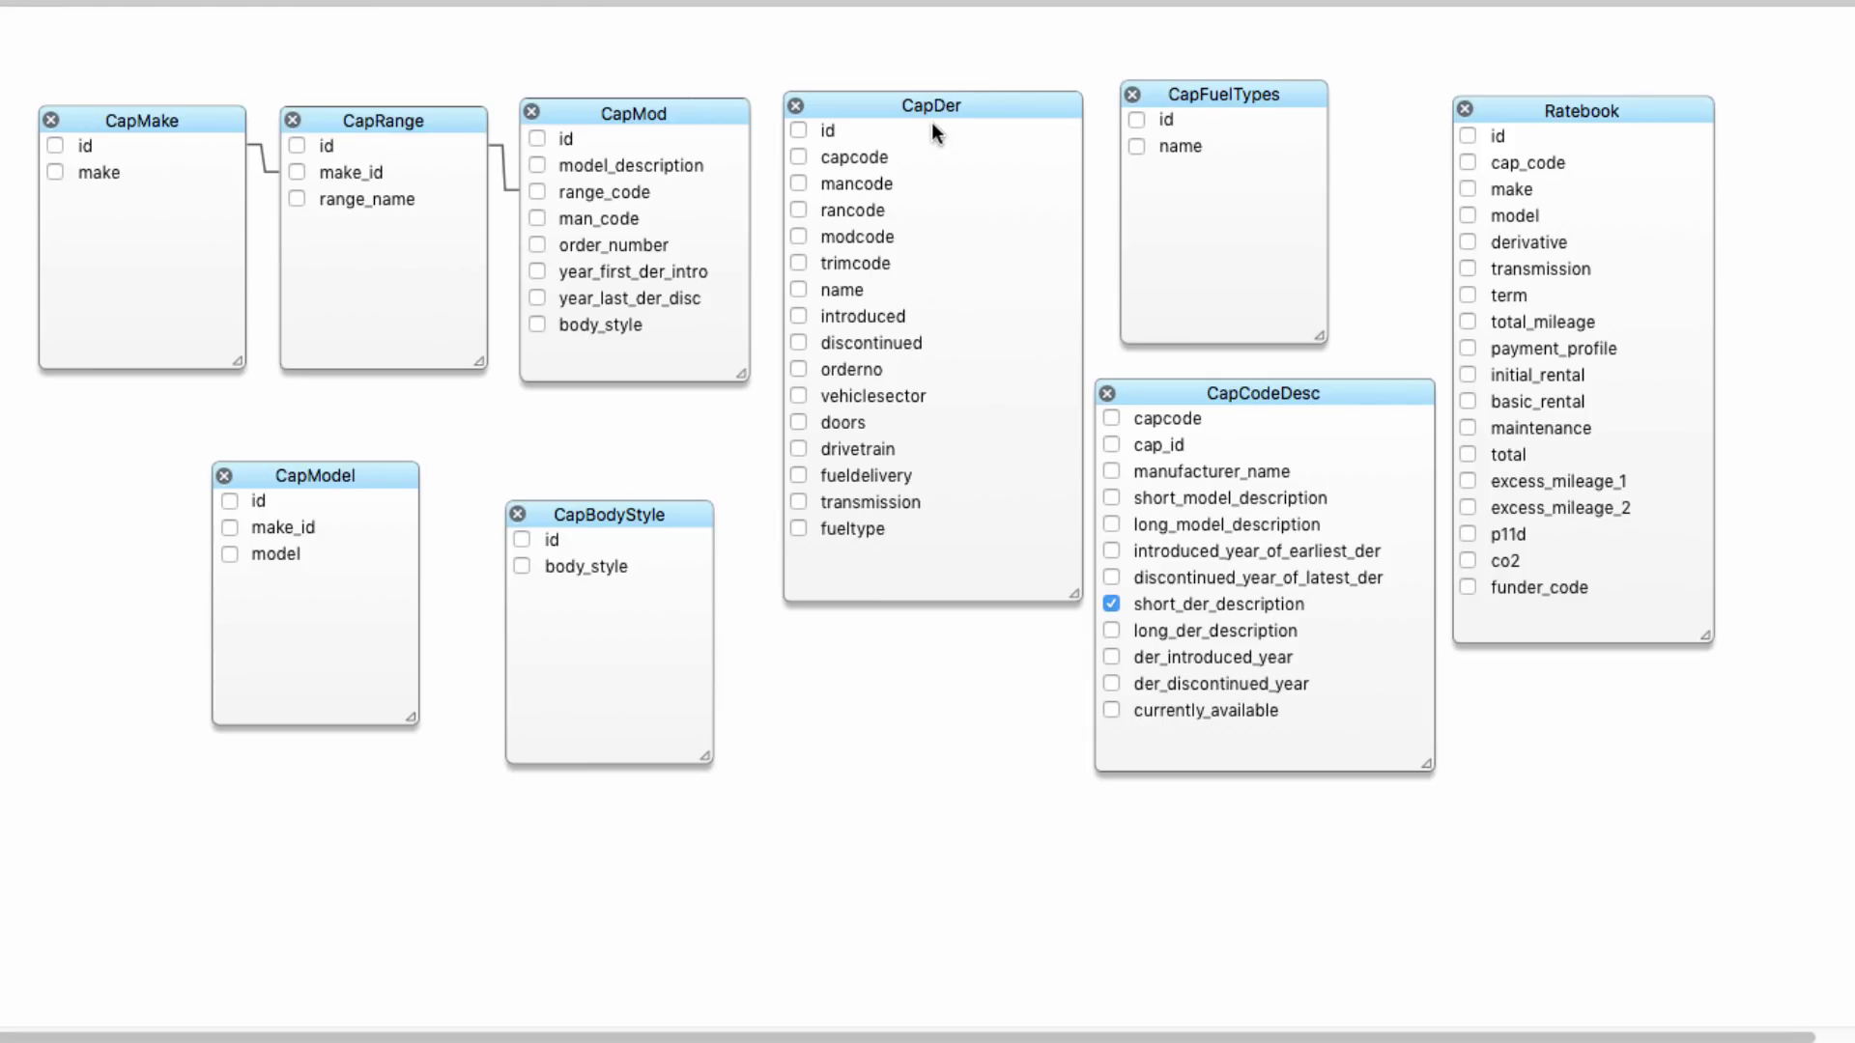
Change the queried table from CapDer to CapCodeDesc and run the query
drag(1221, 386, 1220, 365)
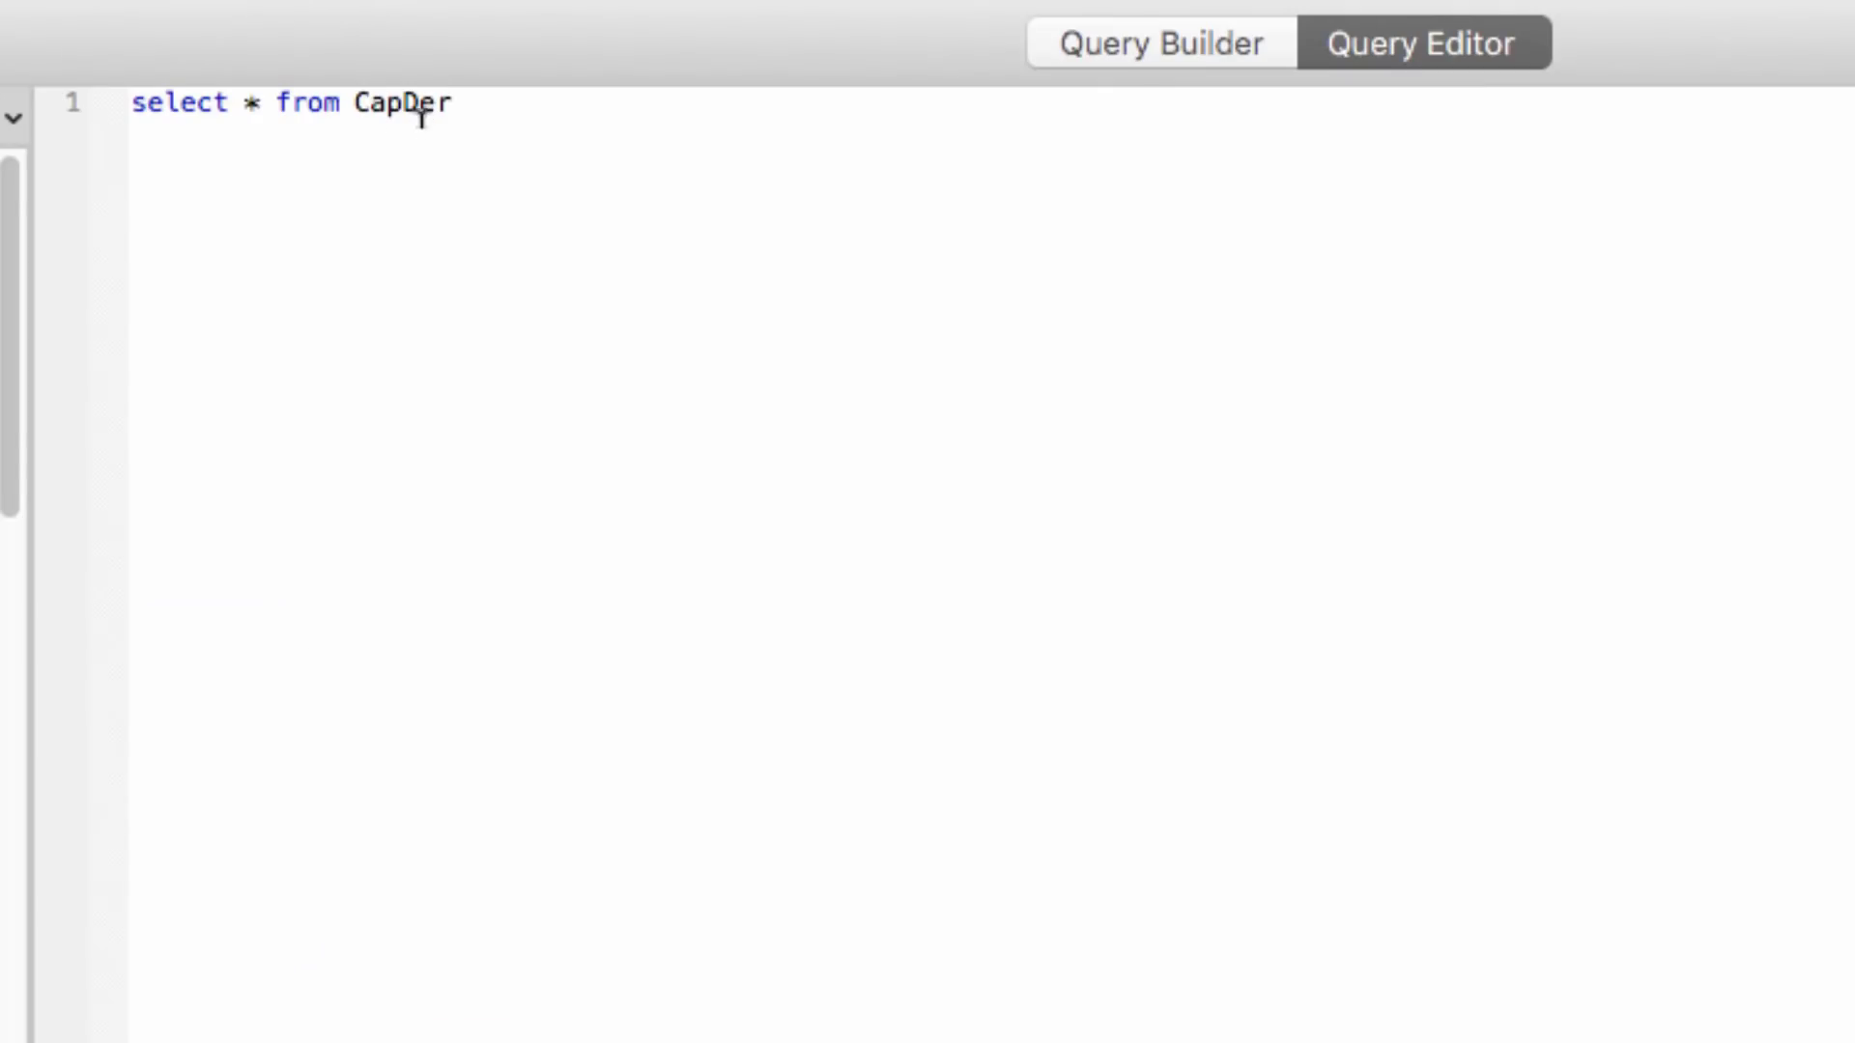
drag(404, 107, 522, 104)
text(Code)
key(Return)
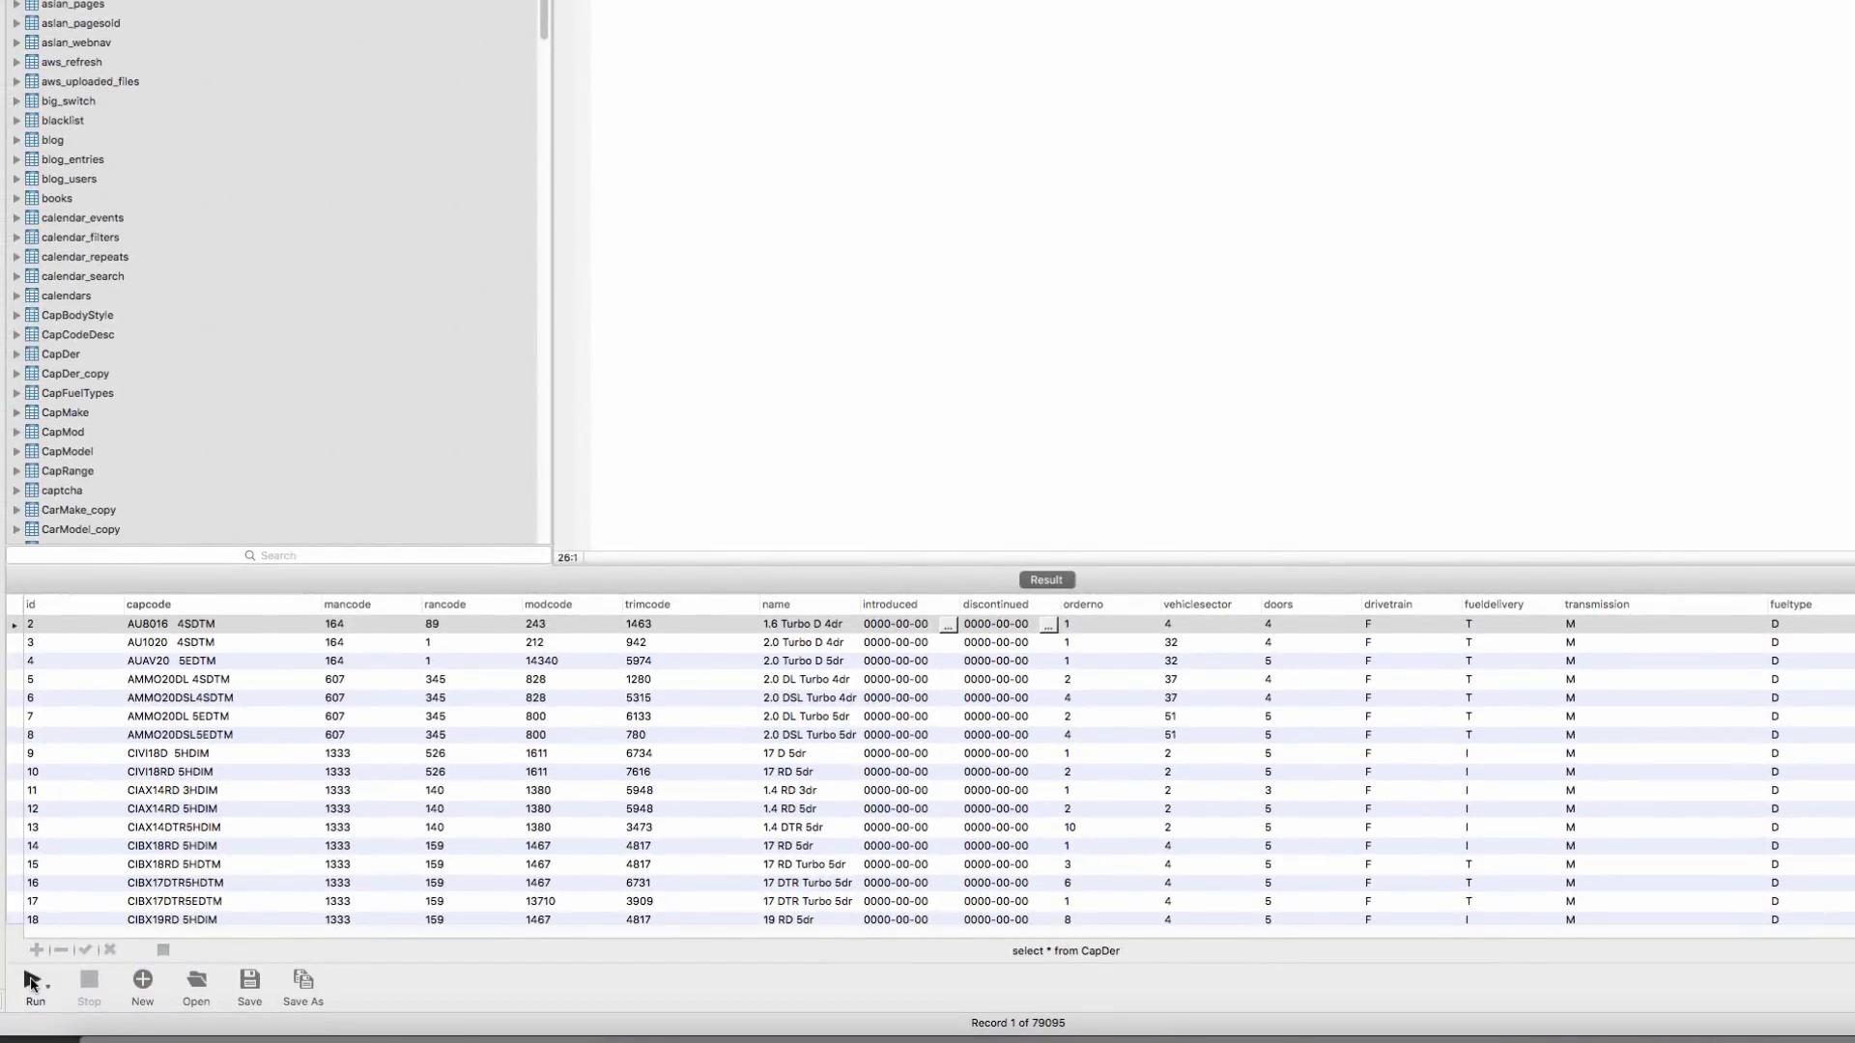
click(35, 981)
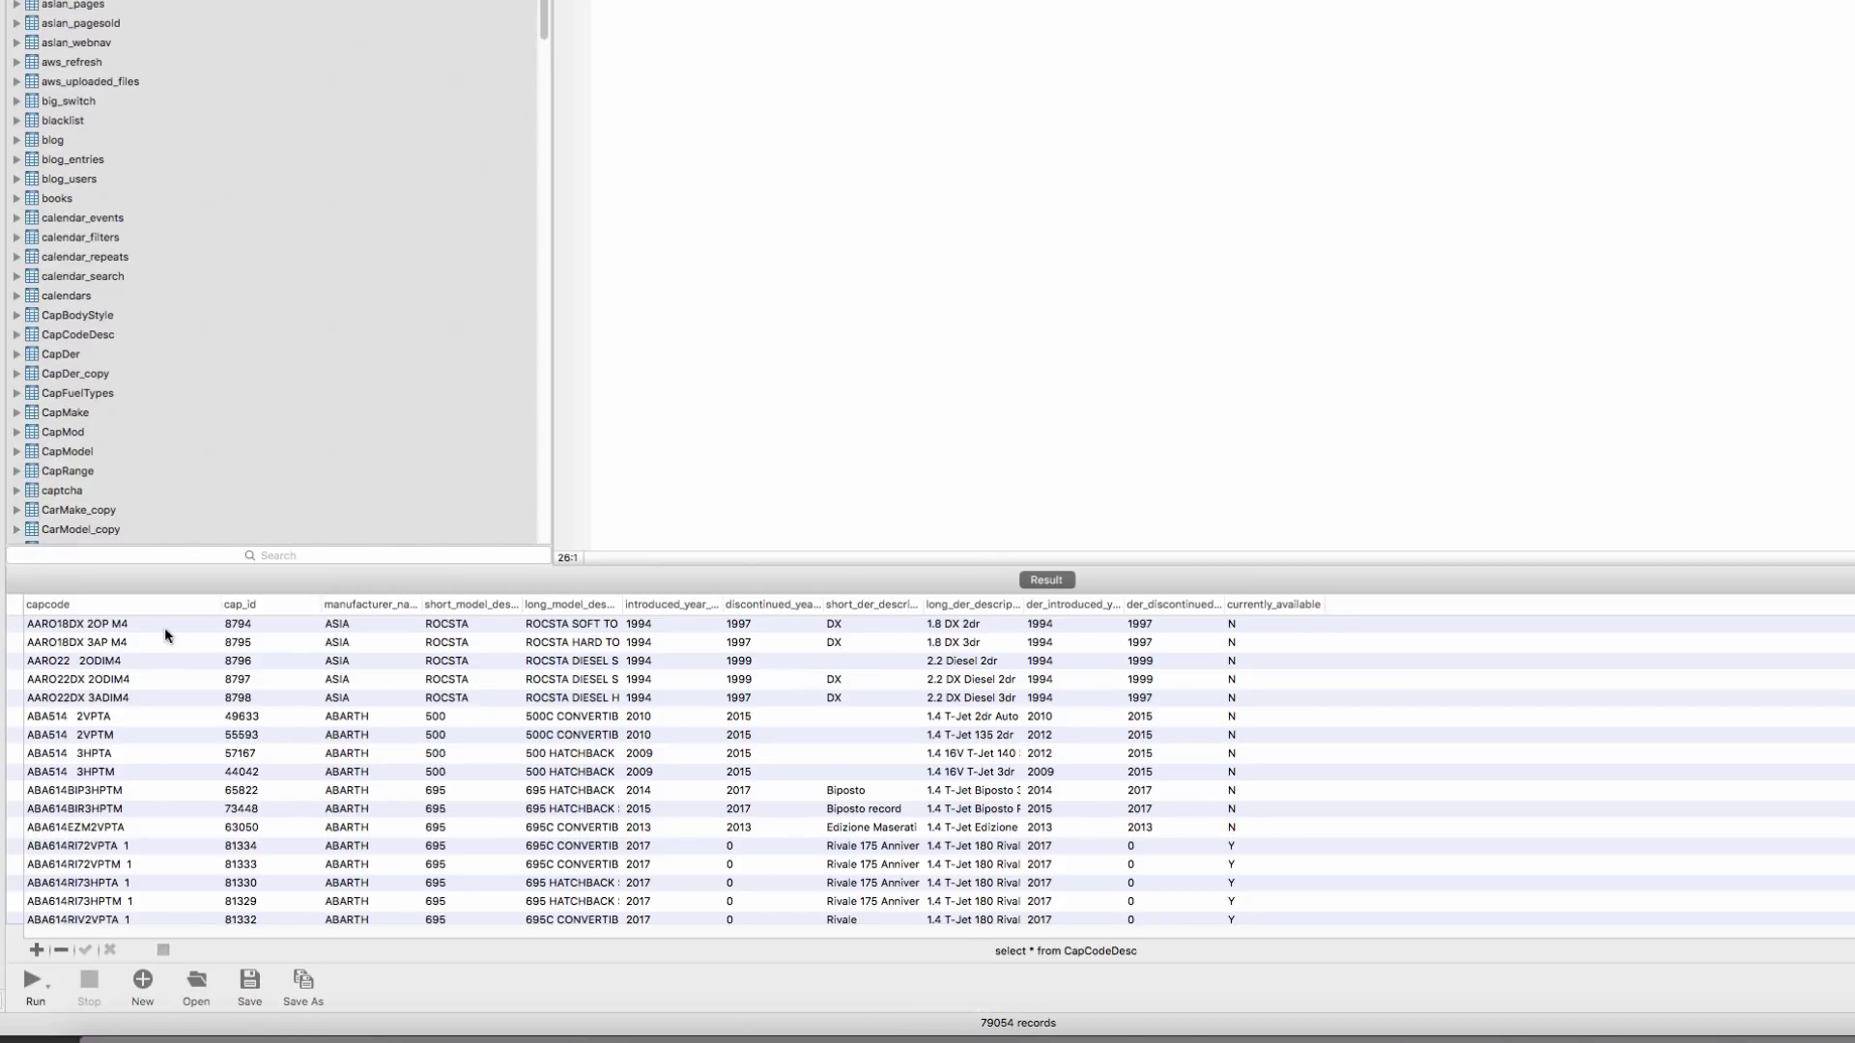
Examine the CapCodeDesc records, including the capcode, cap_id and derivative description columns
click(222, 605)
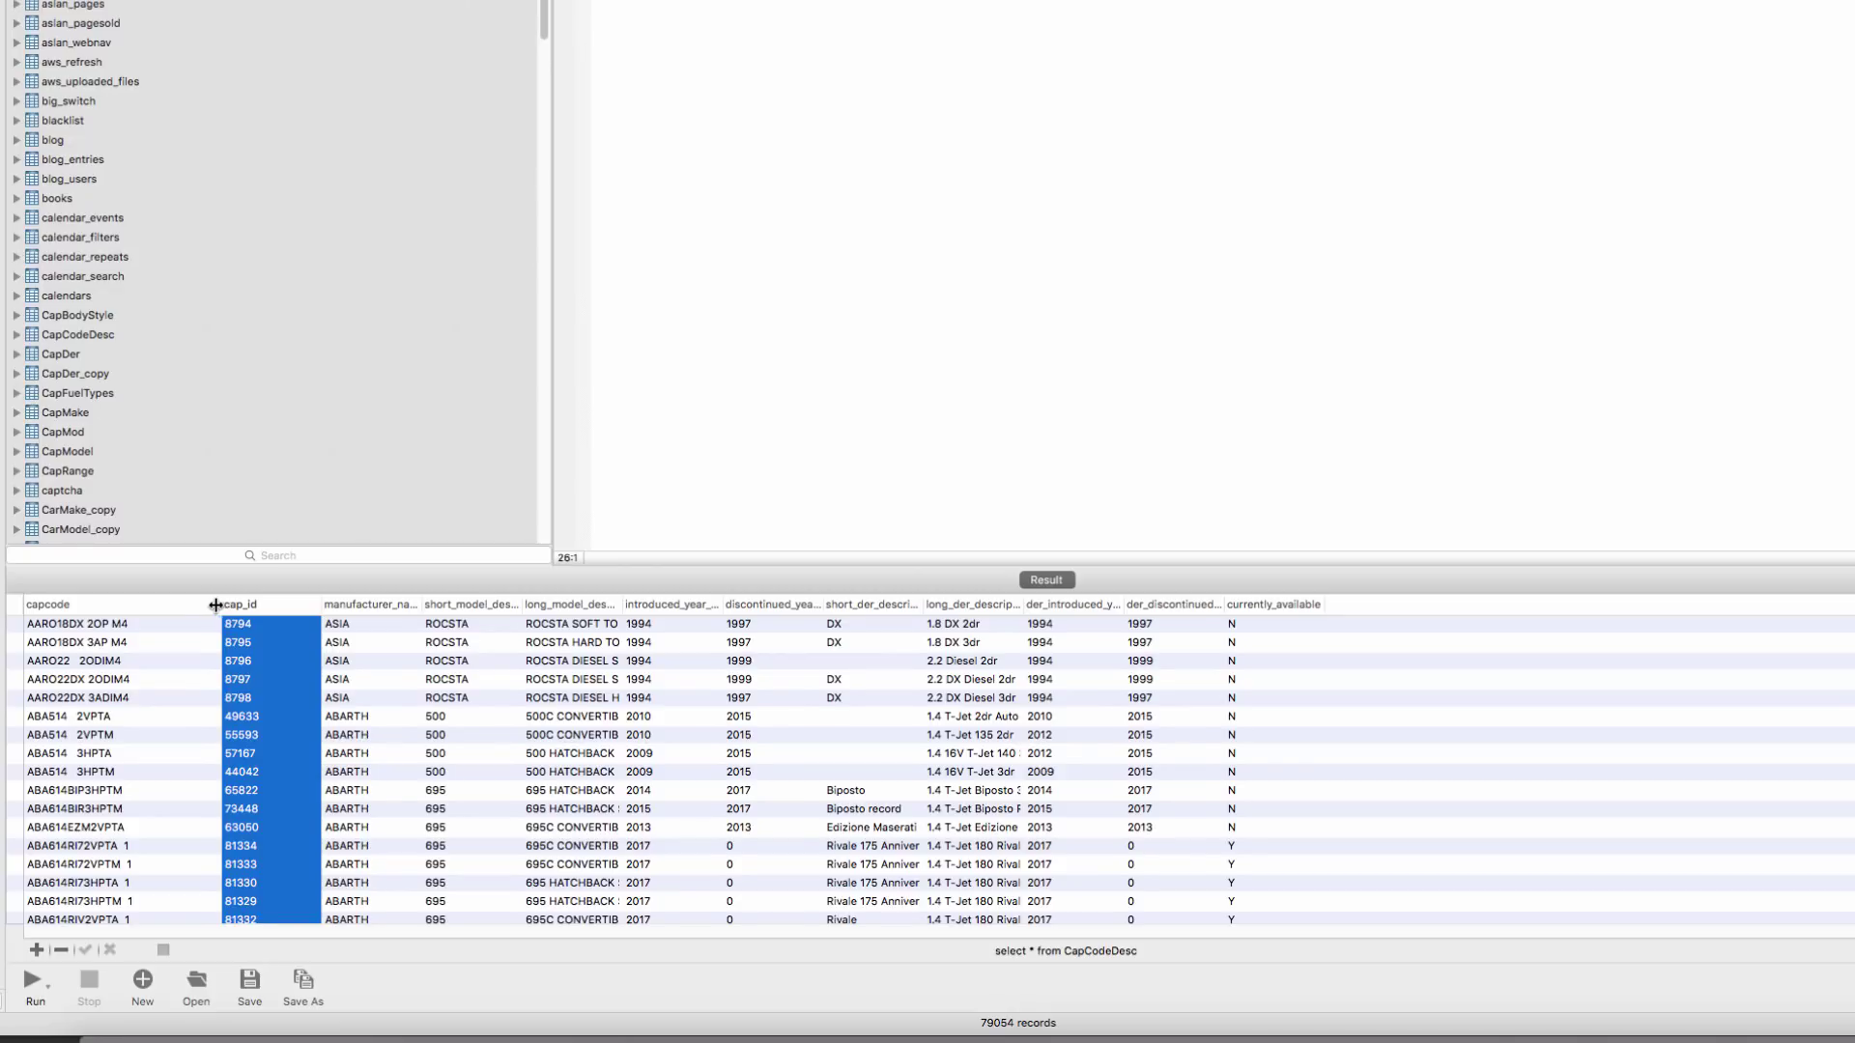
click(1378, 698)
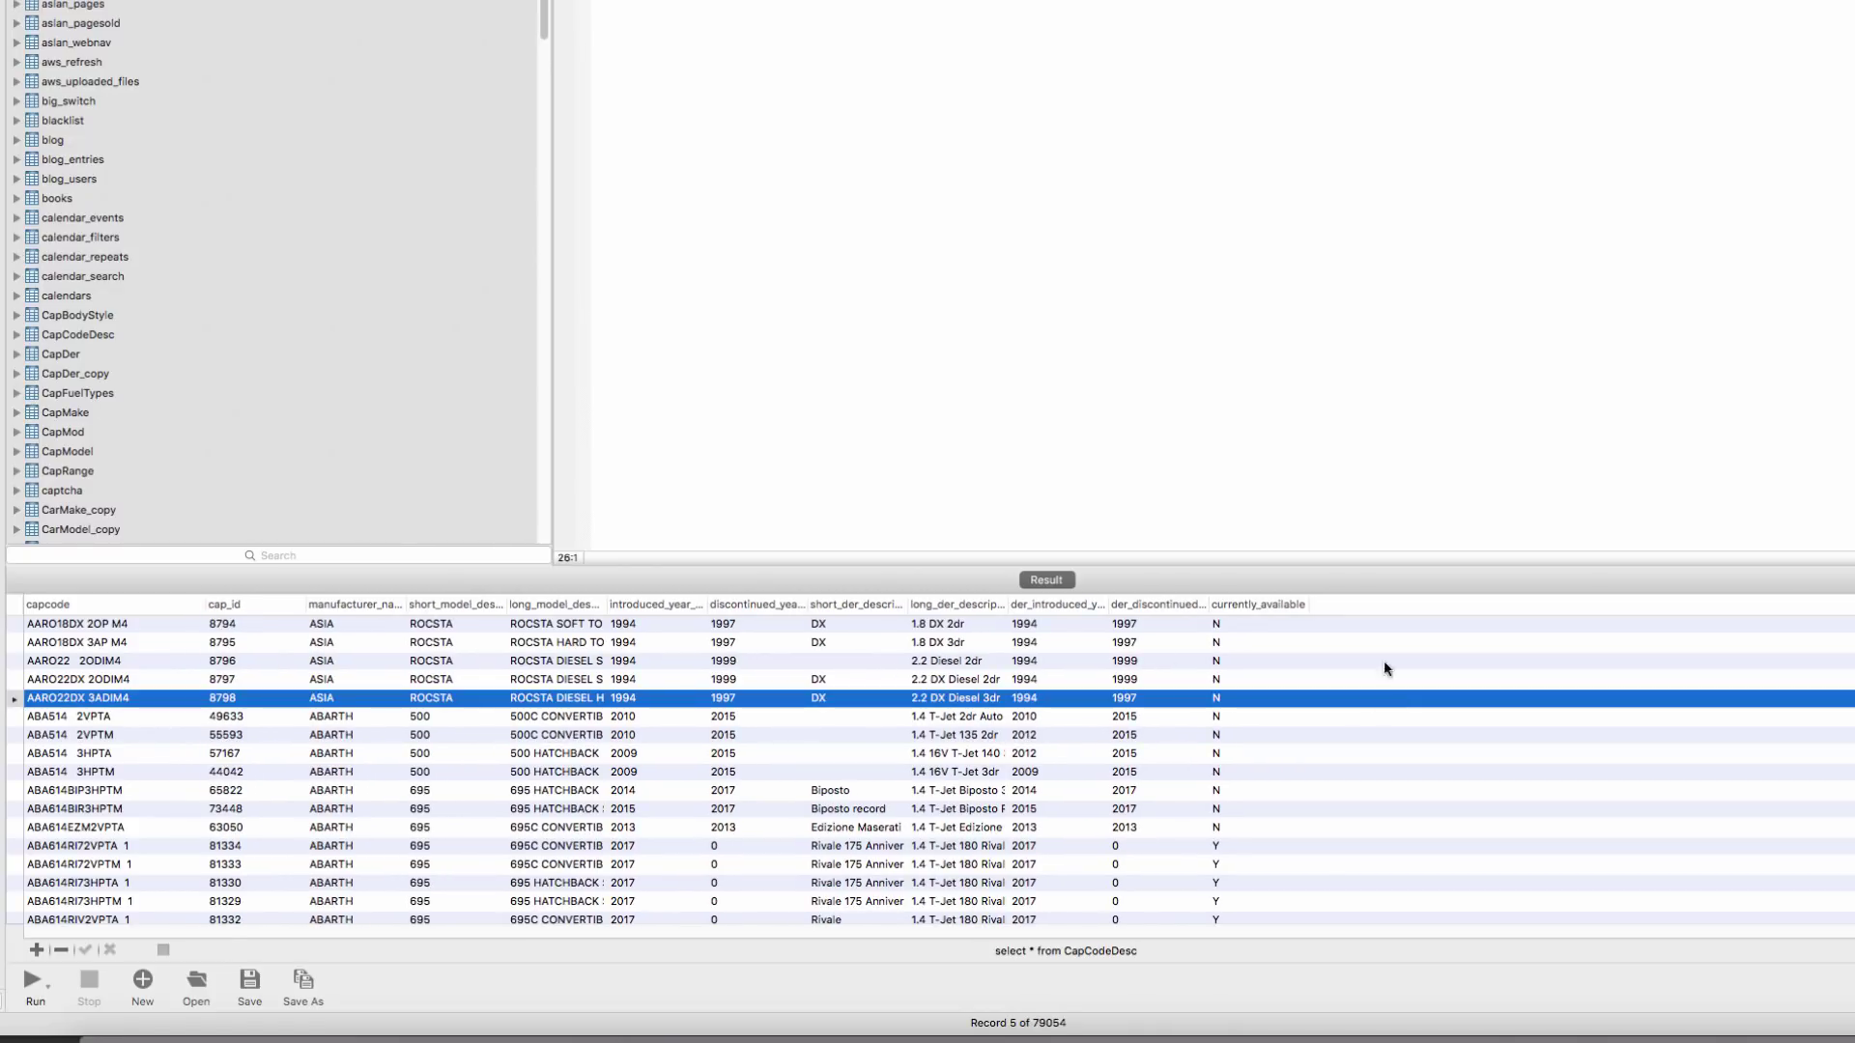
scroll(566, 784, down, 10)
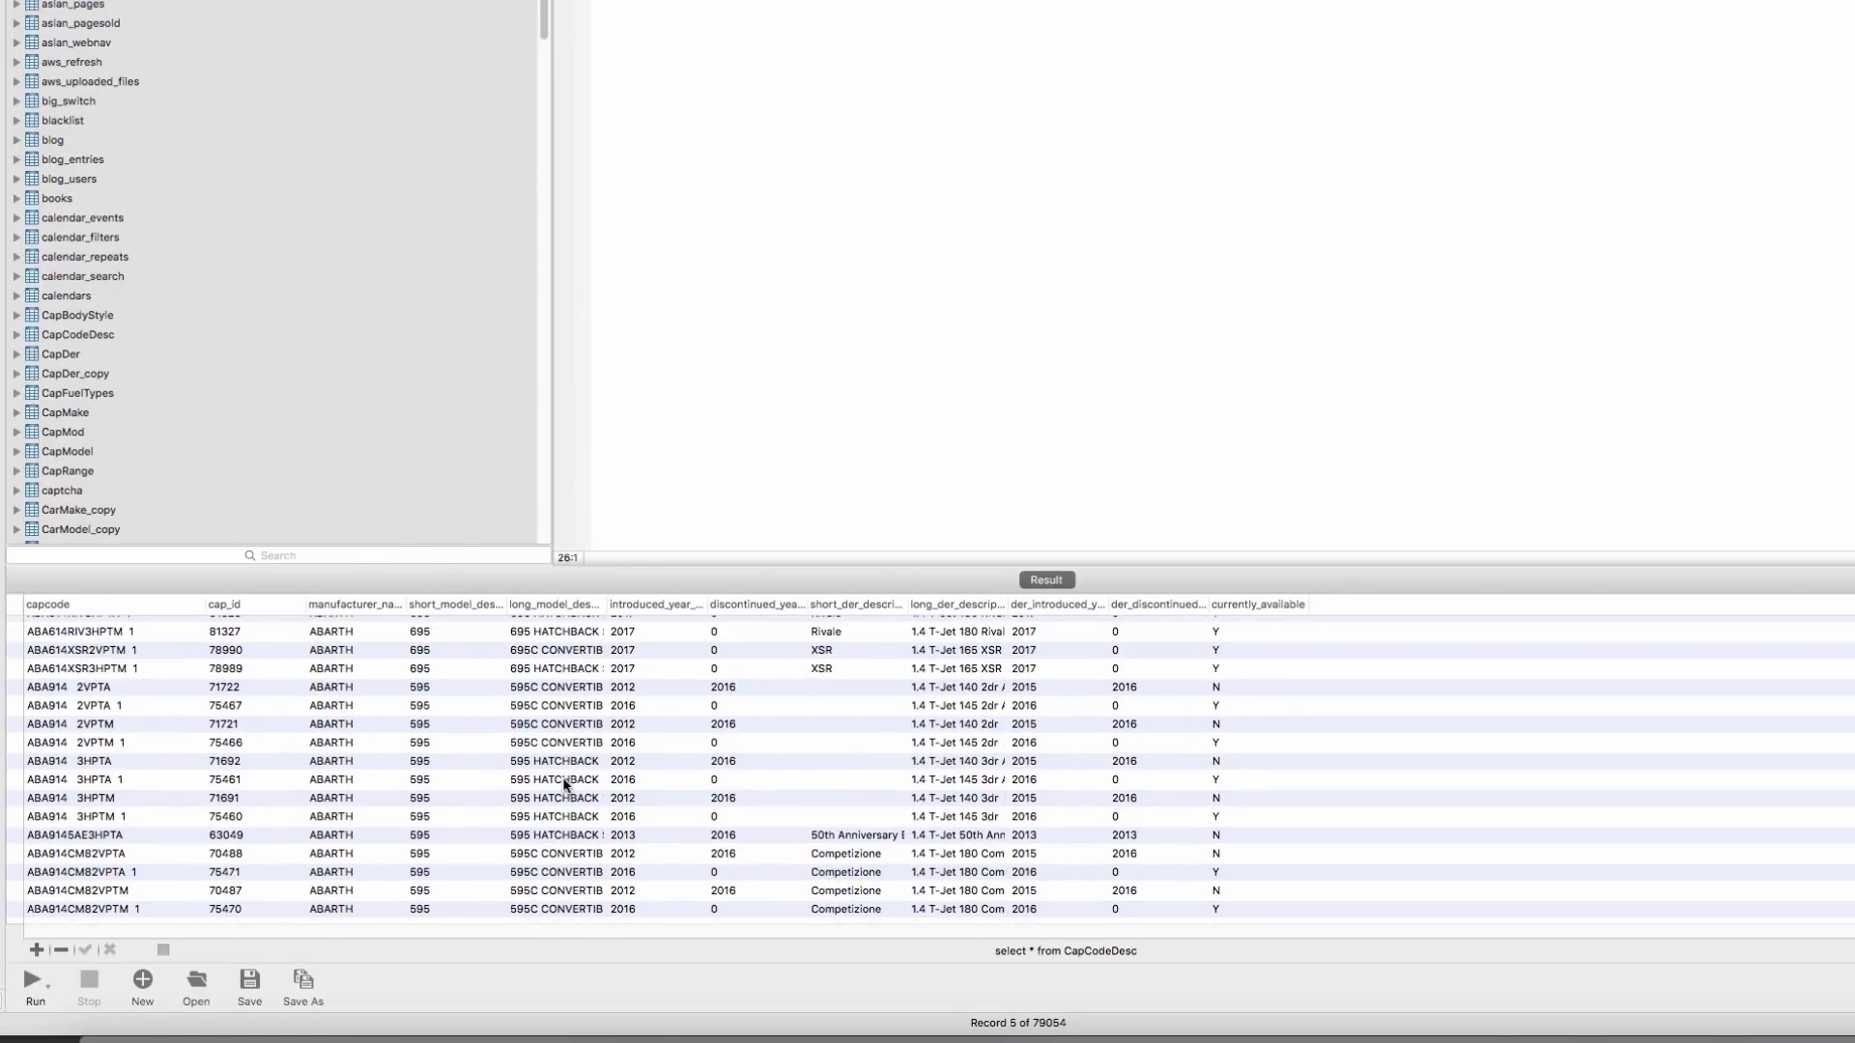
scroll(567, 785, up, 10)
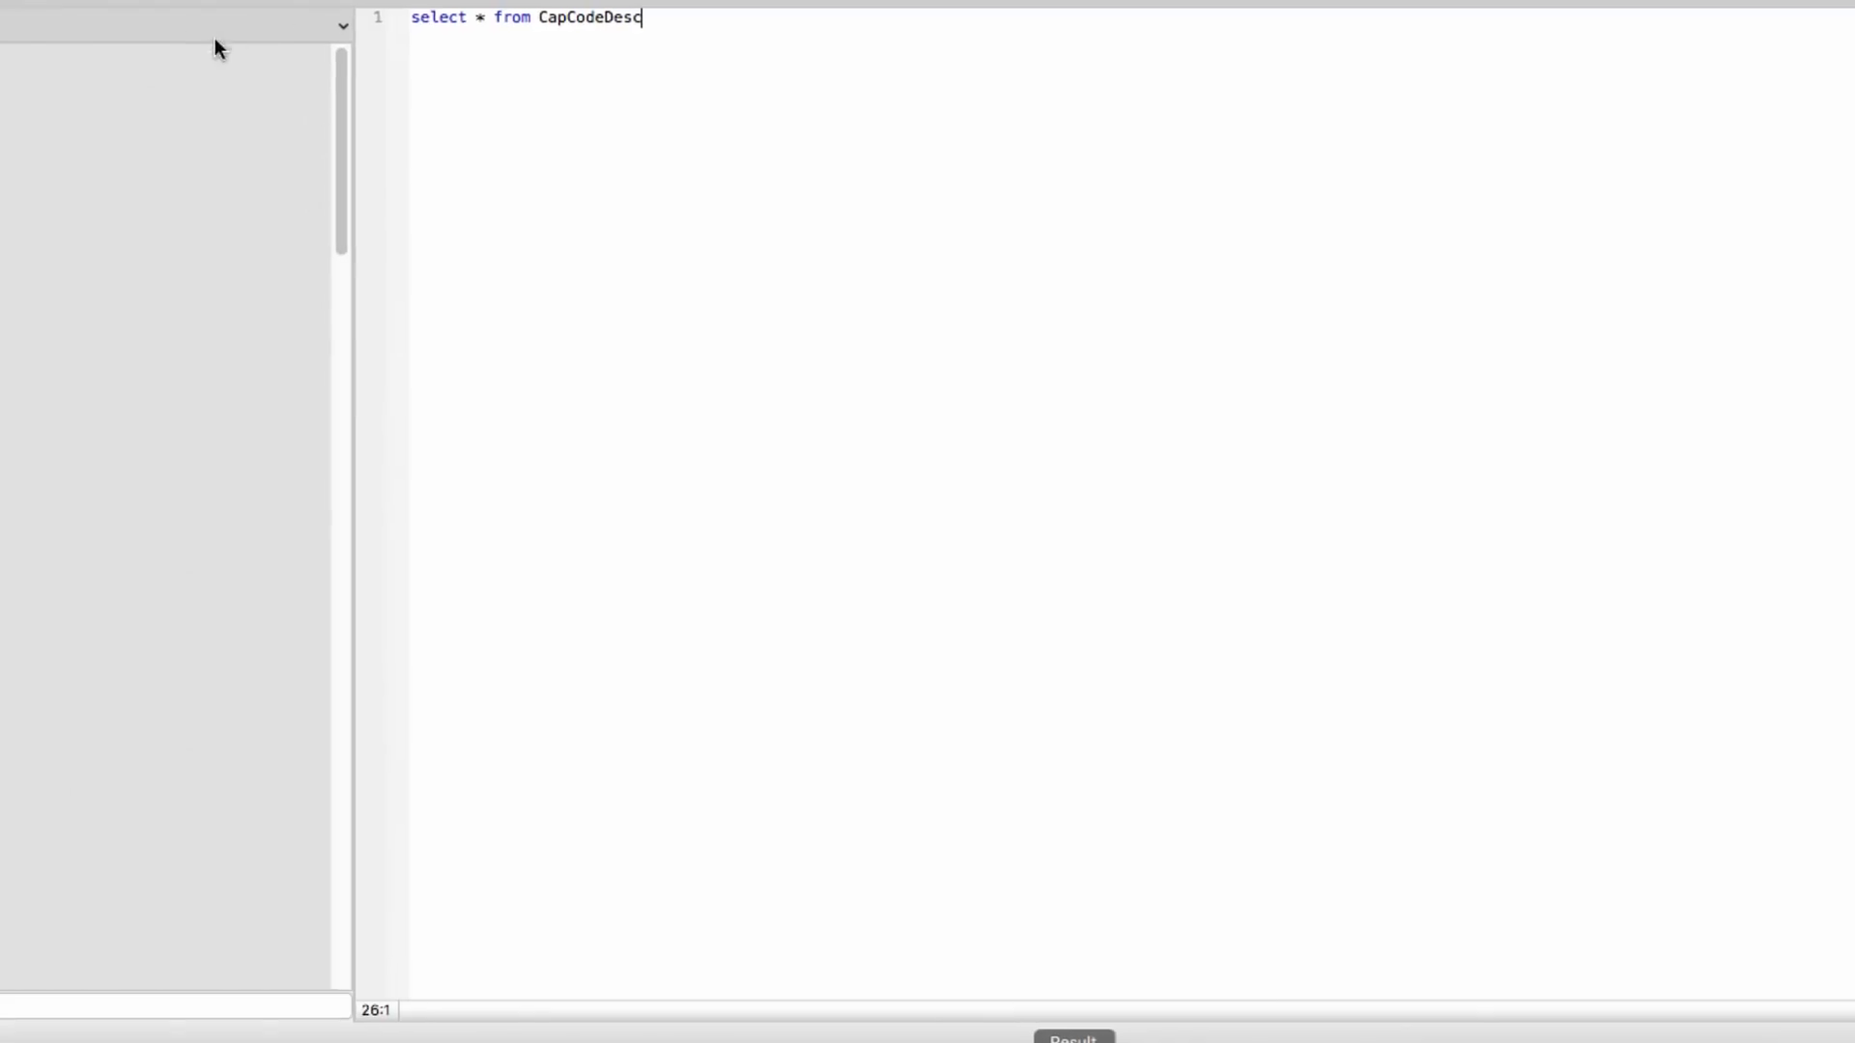
Change the query to "select * from Ratebook" and run it
drag(540, 15, 762, 7)
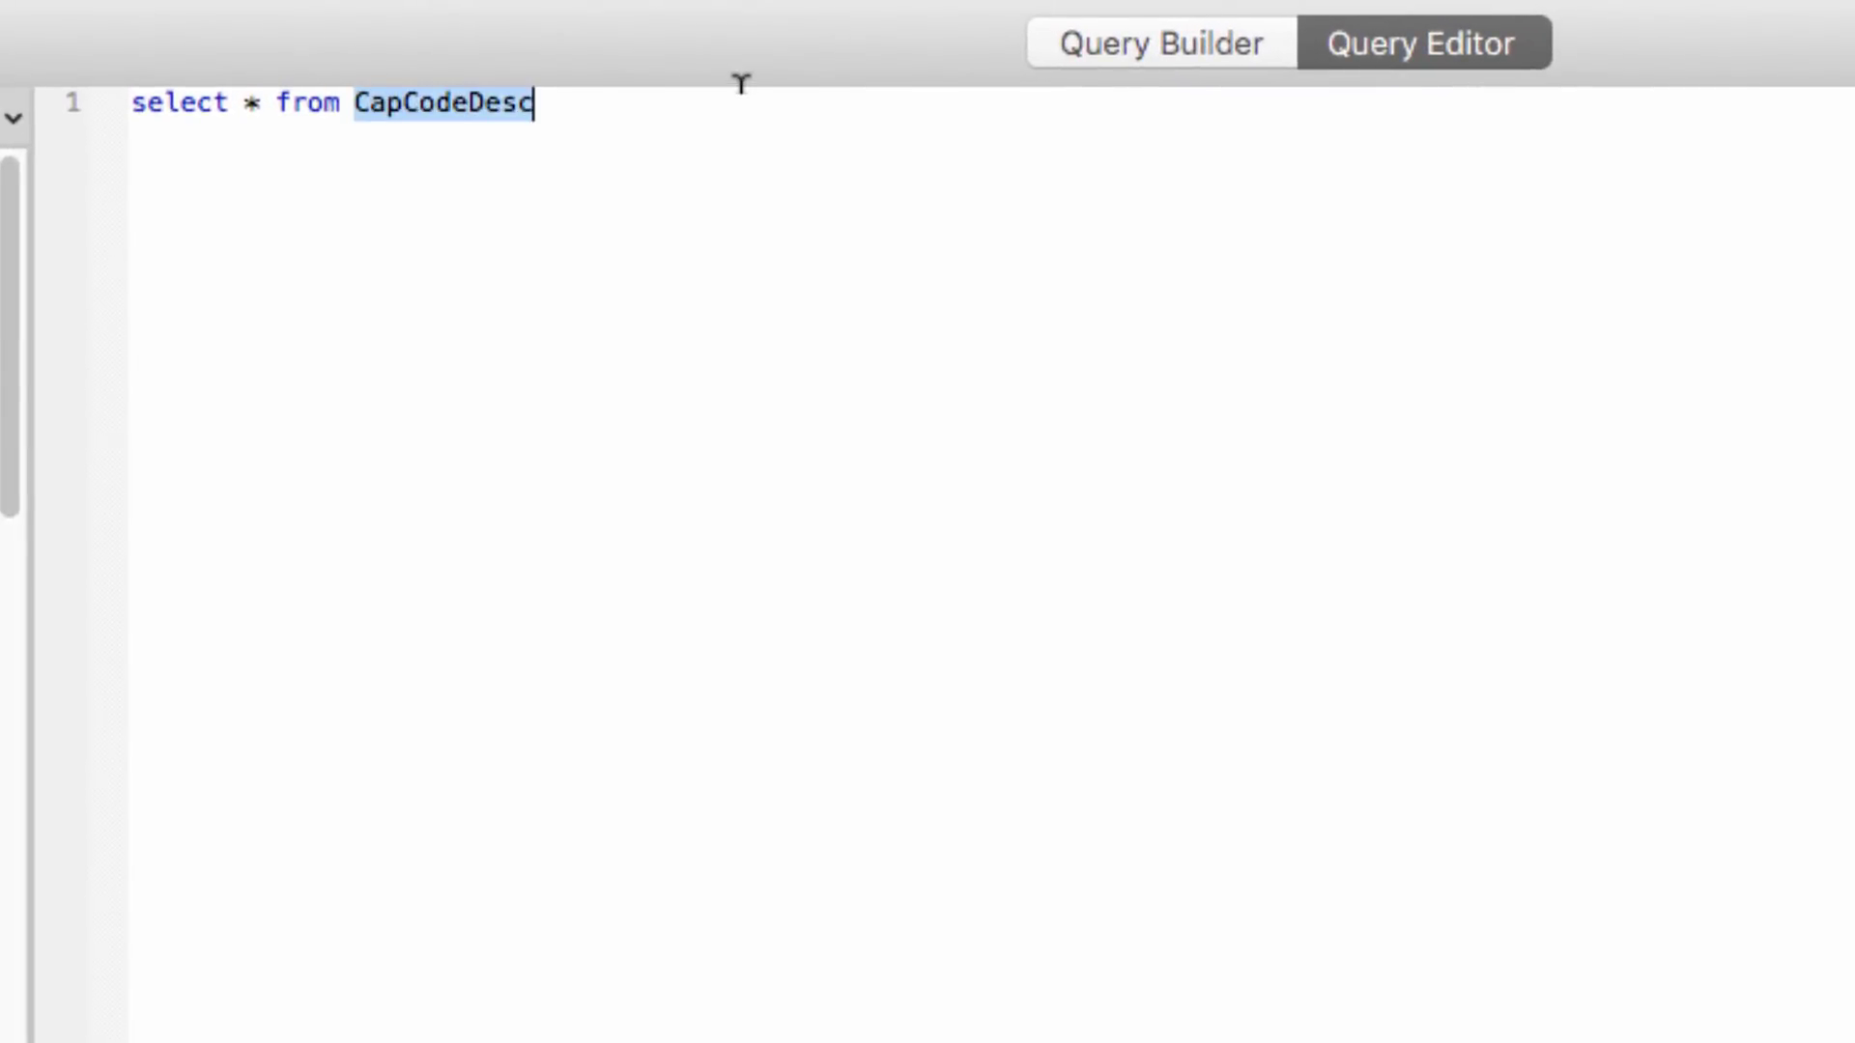
text(Ratebook)
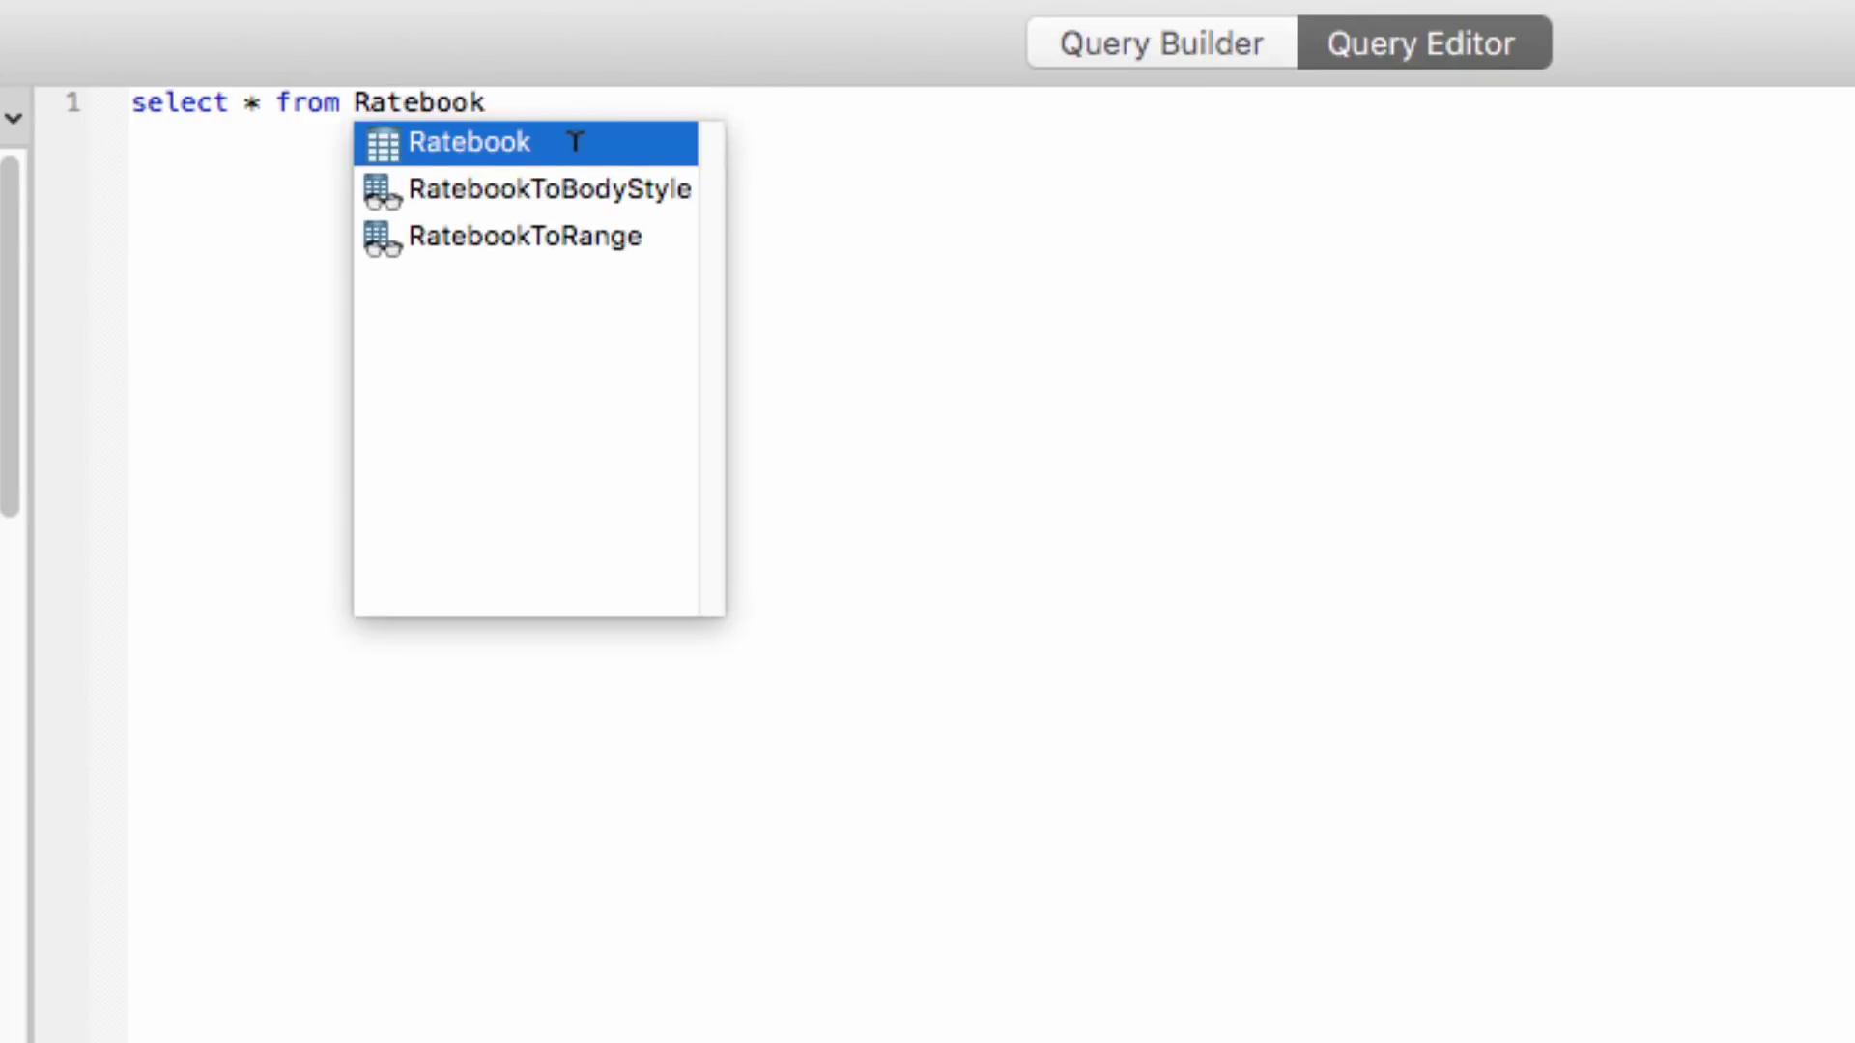
click(952, 253)
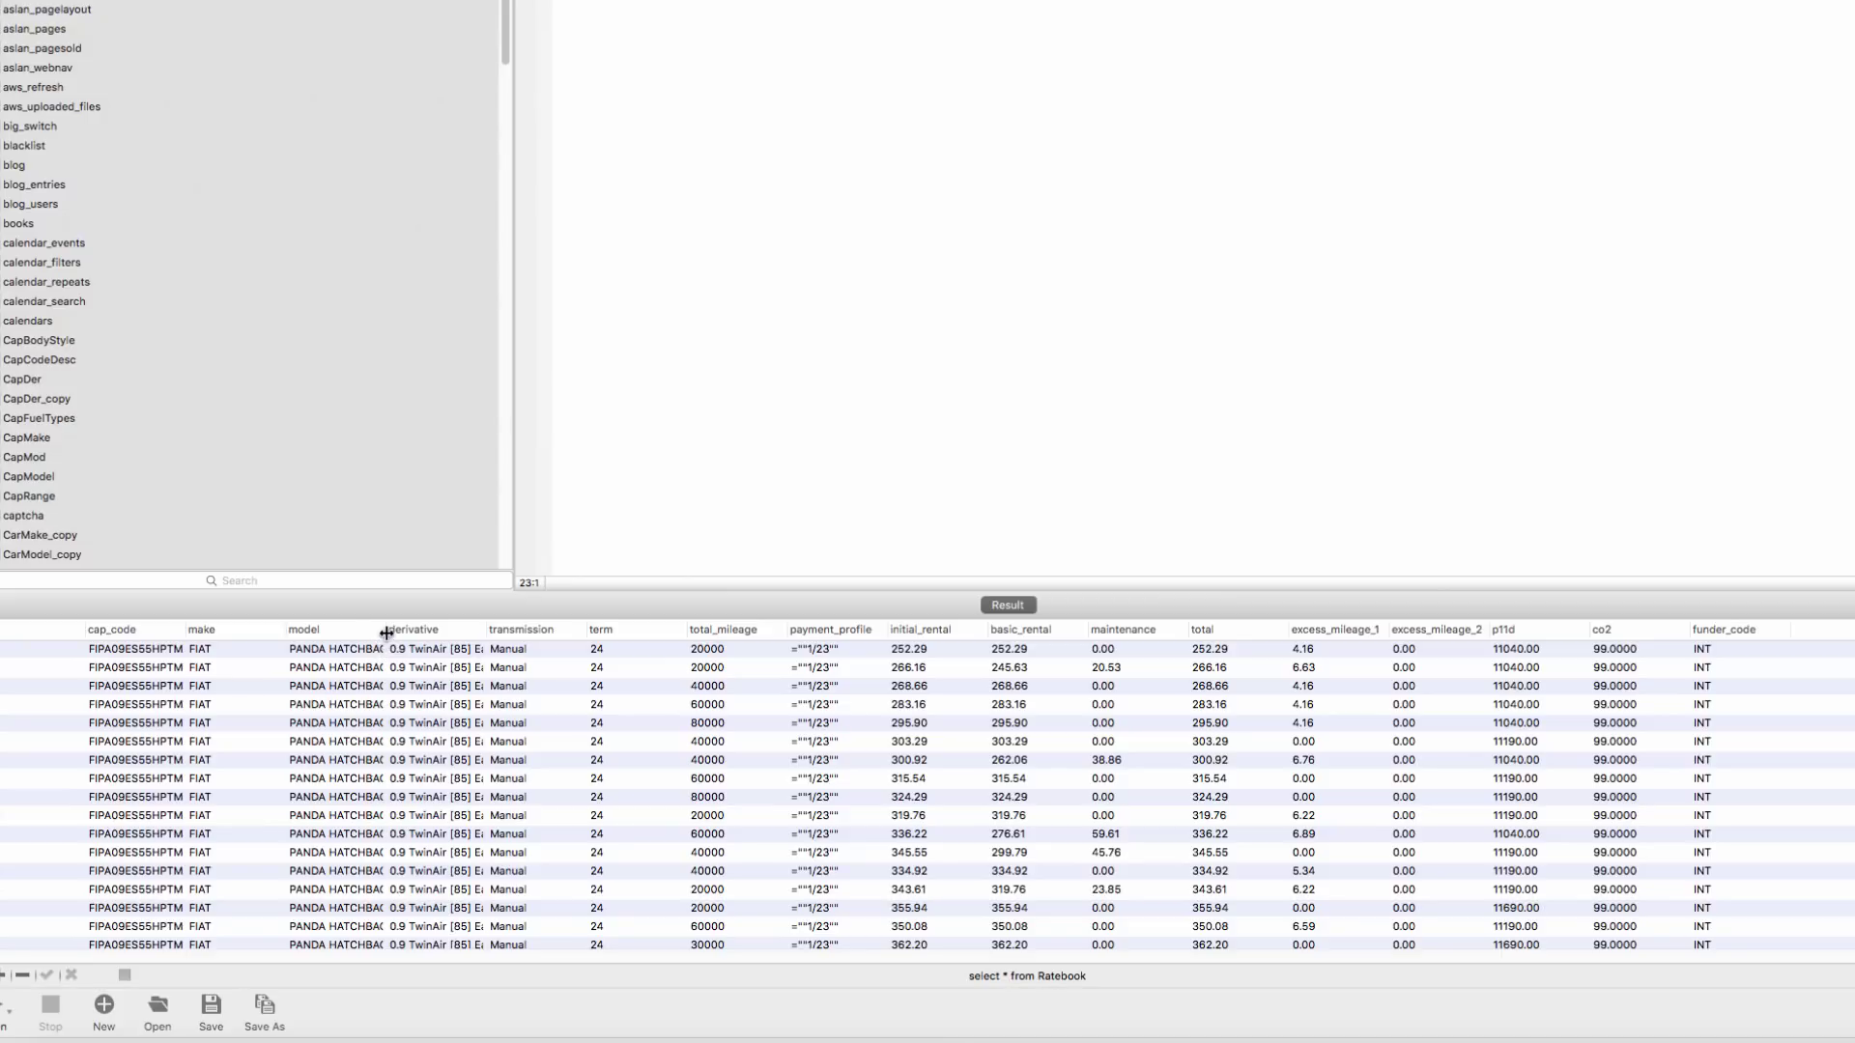
Widen the derivative and model columns in the Ratebook results and look through the lease records
drag(485, 630, 563, 633)
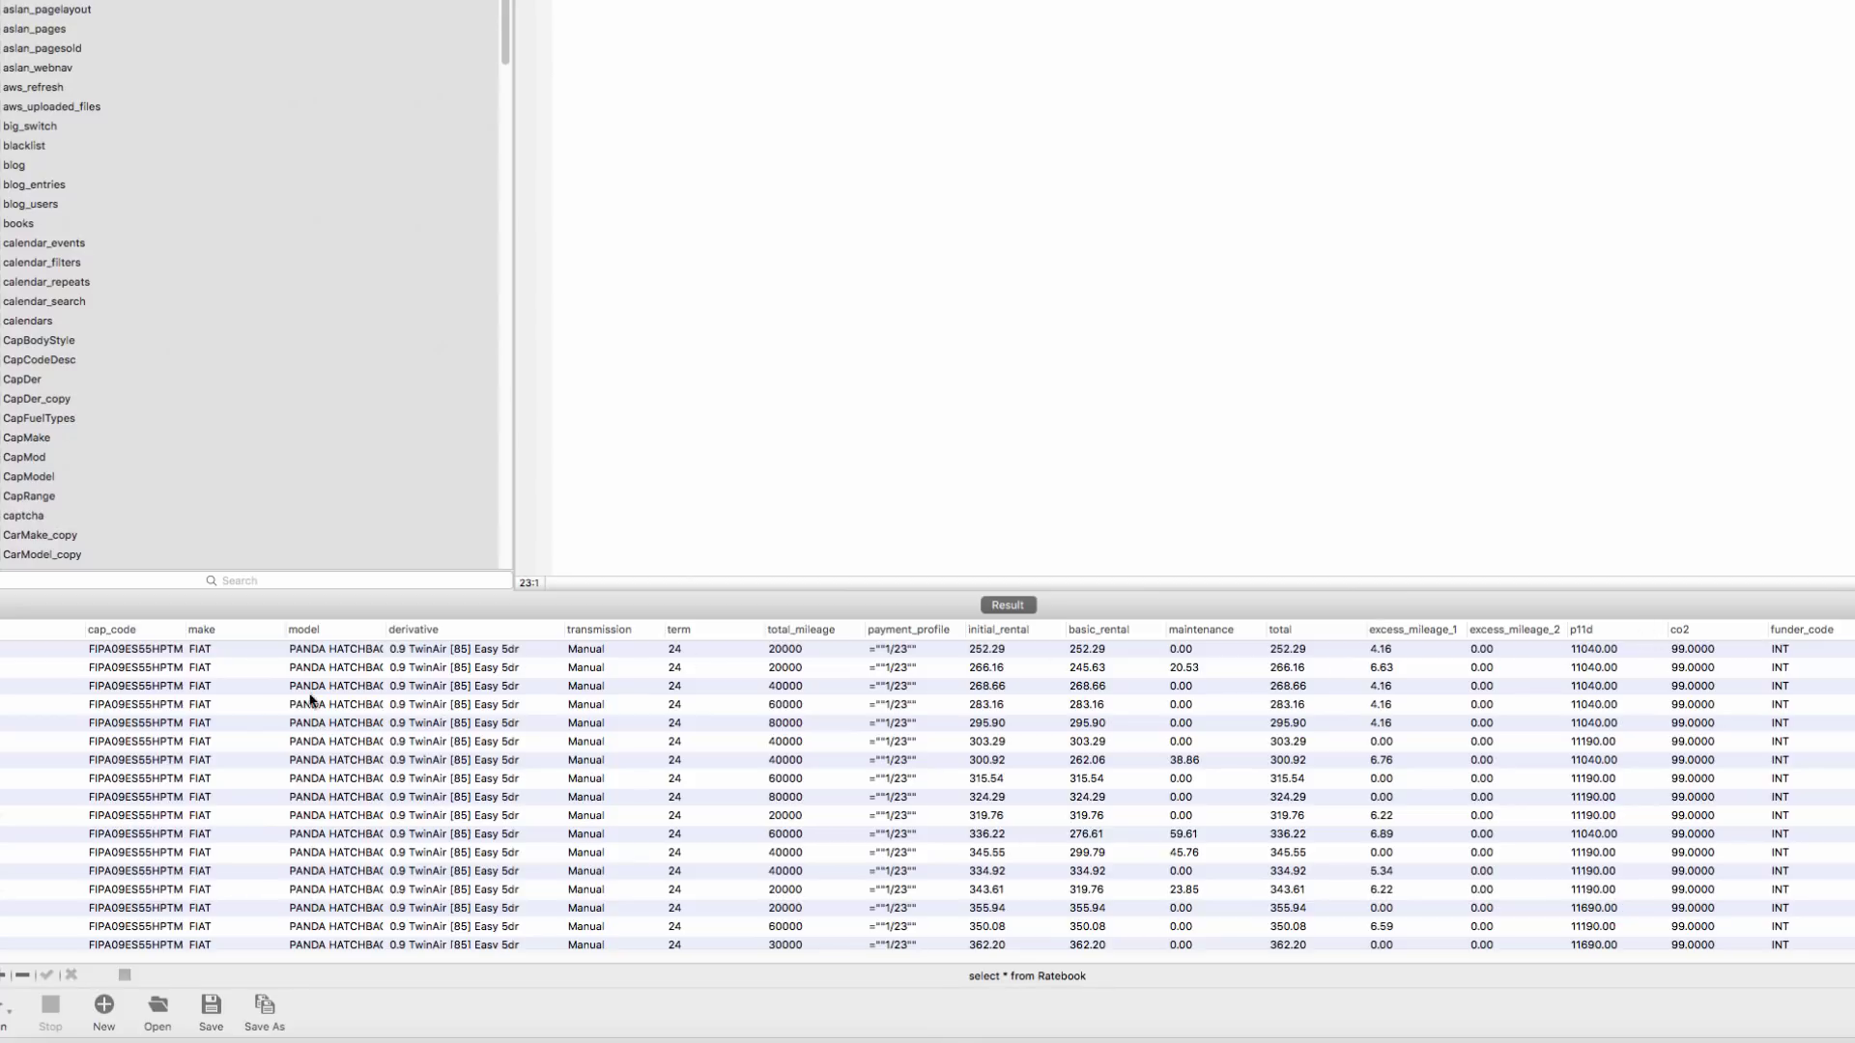
scroll(193, 778, down, 15)
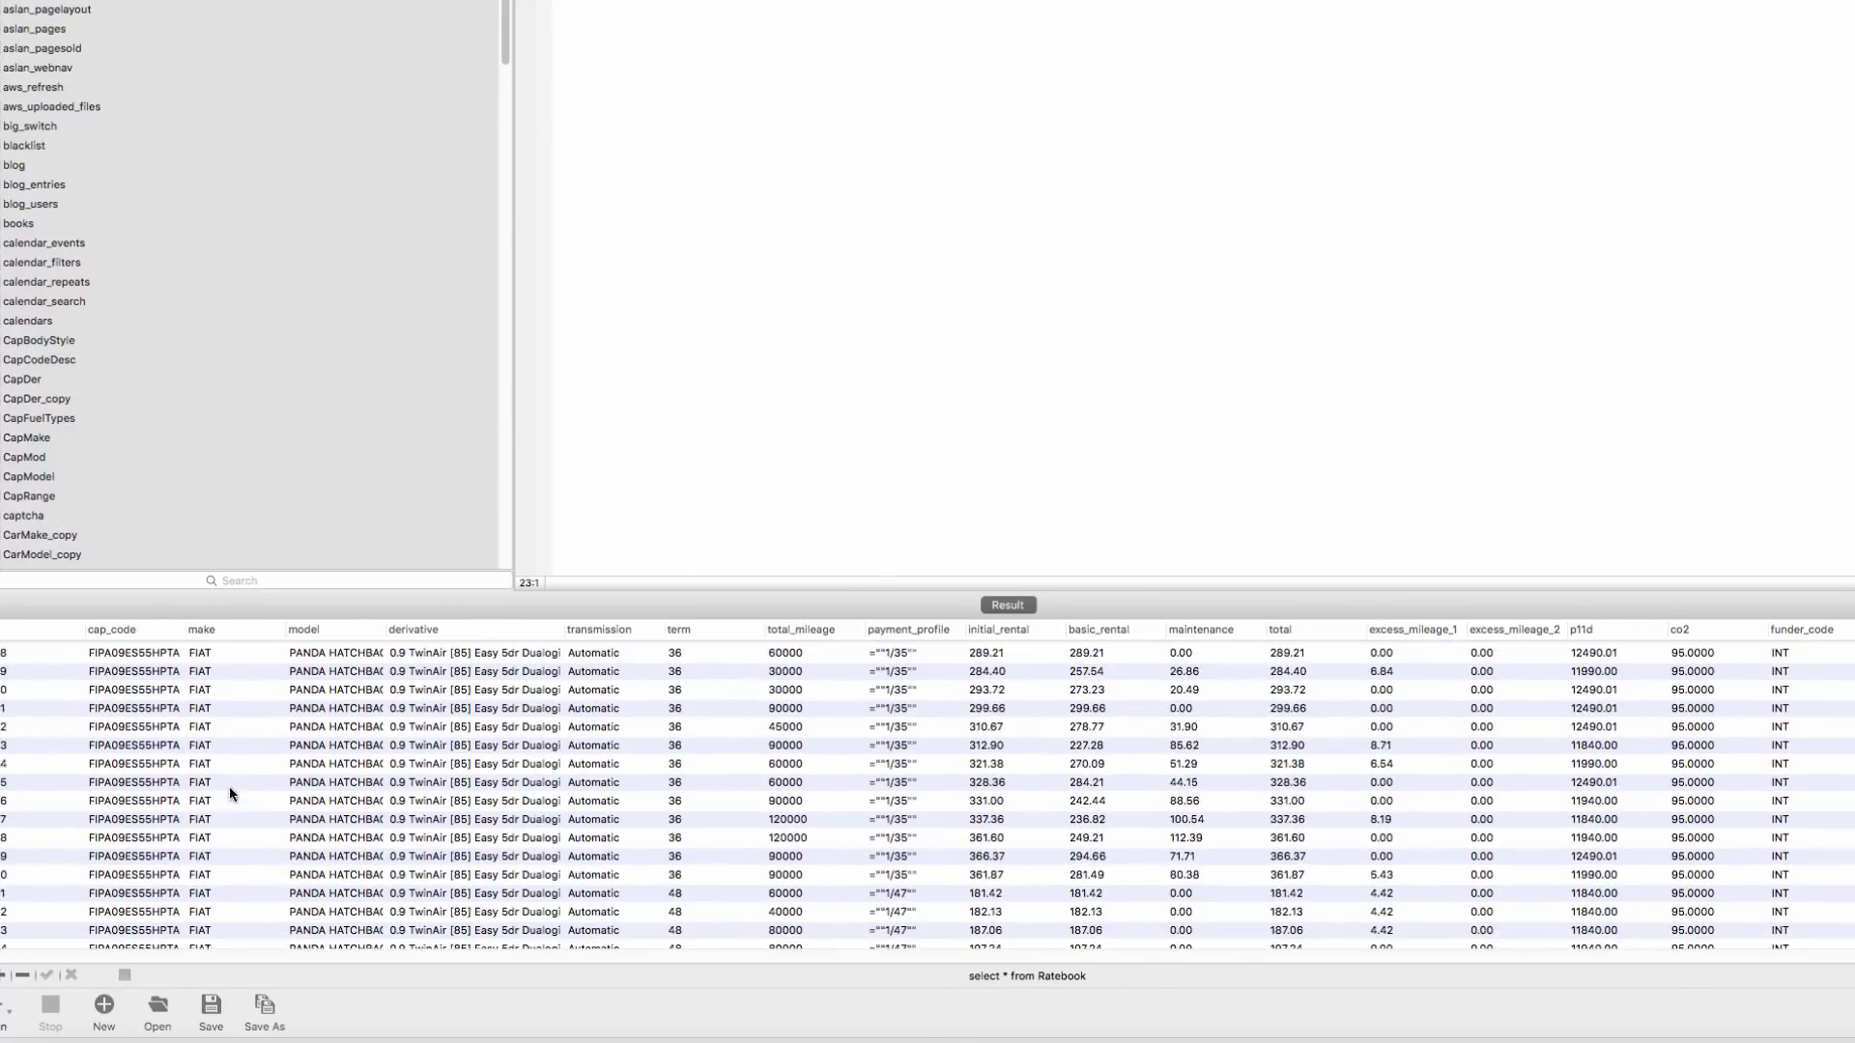
scroll(232, 777, up, 10)
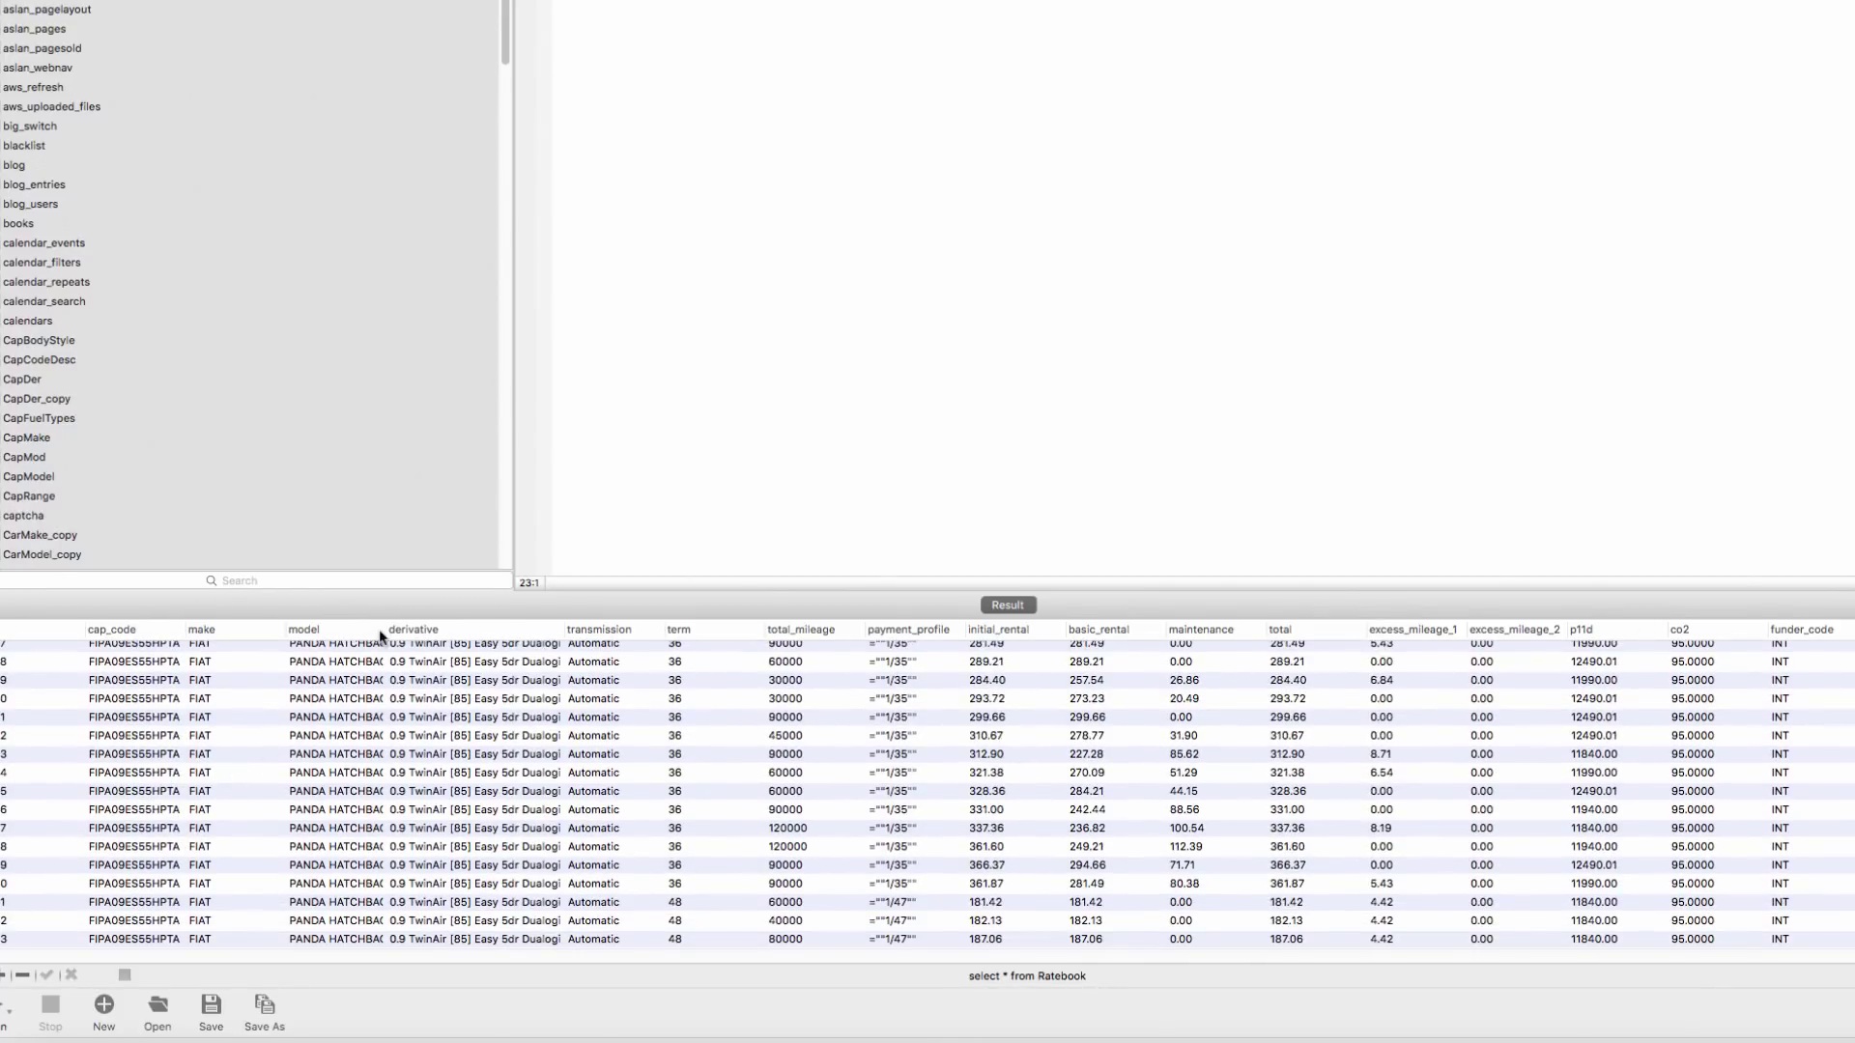
drag(390, 633, 518, 632)
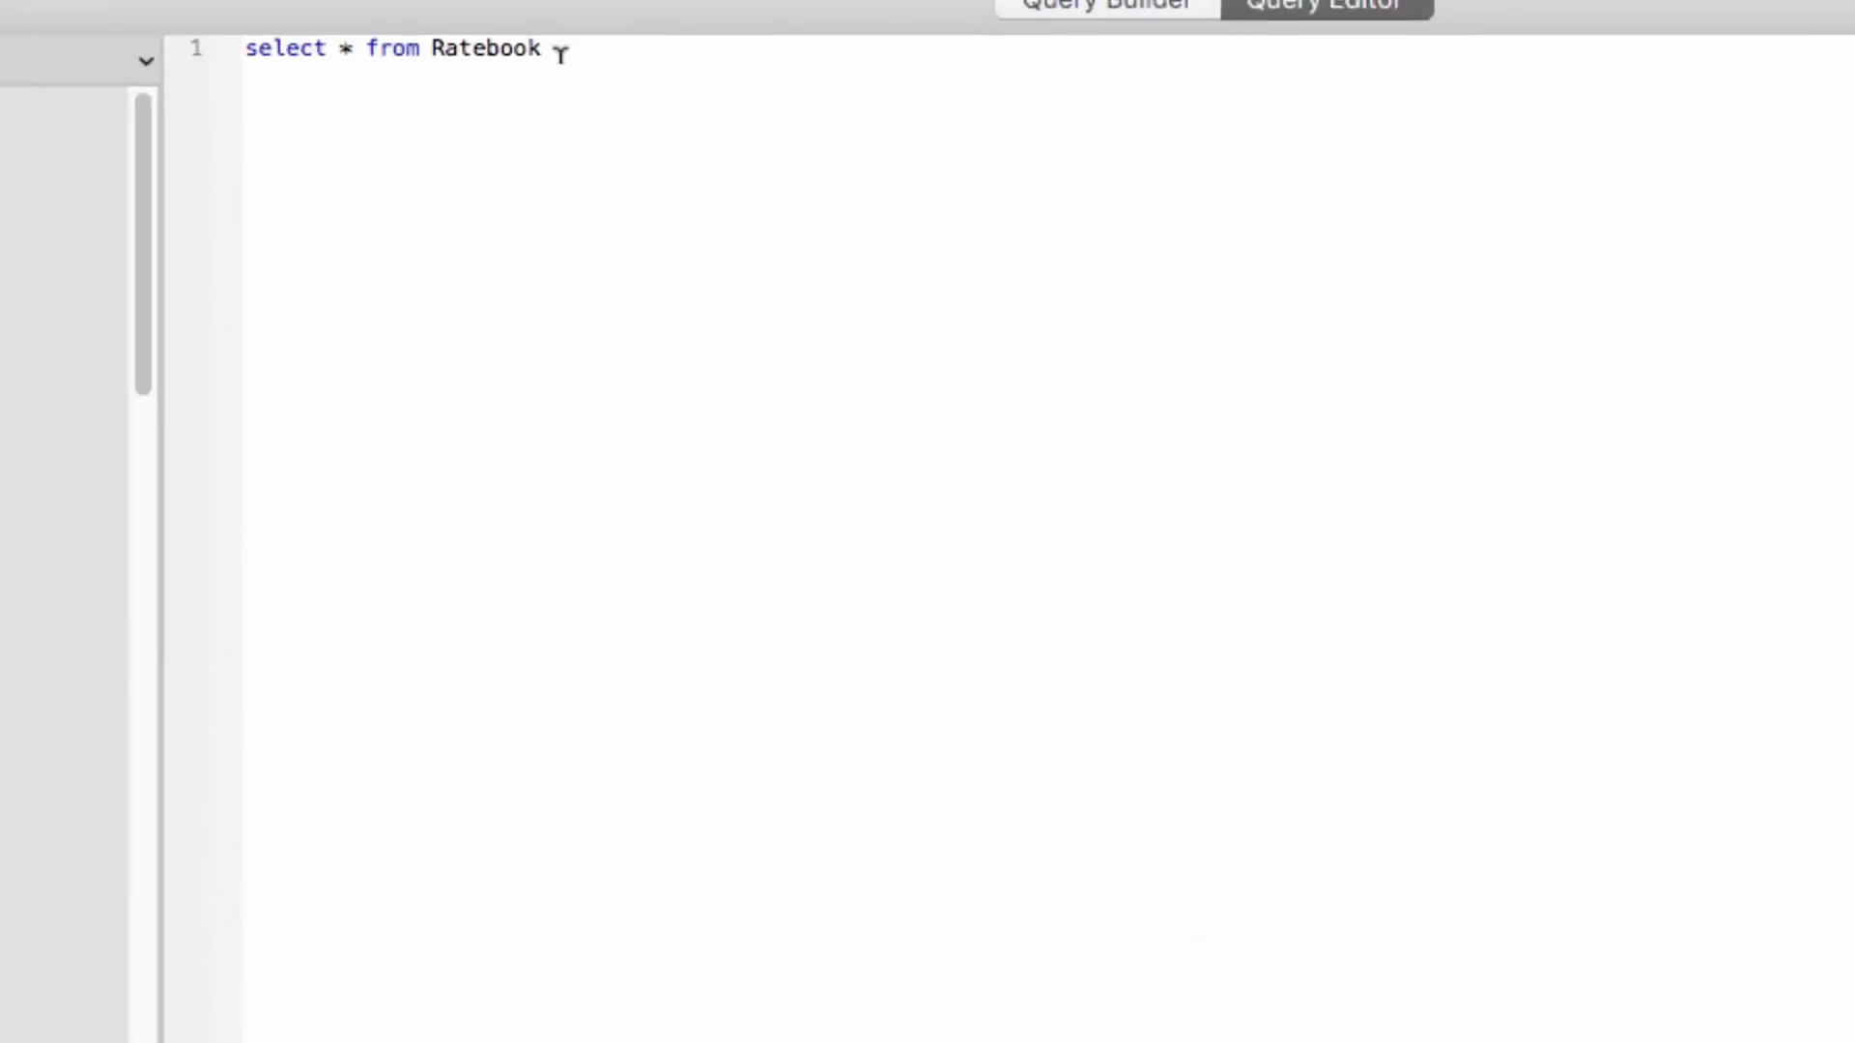
Add the condition "where model like '%3 SERIES%'" to the Ratebook query, run it and look through the returned lease records
text(w)
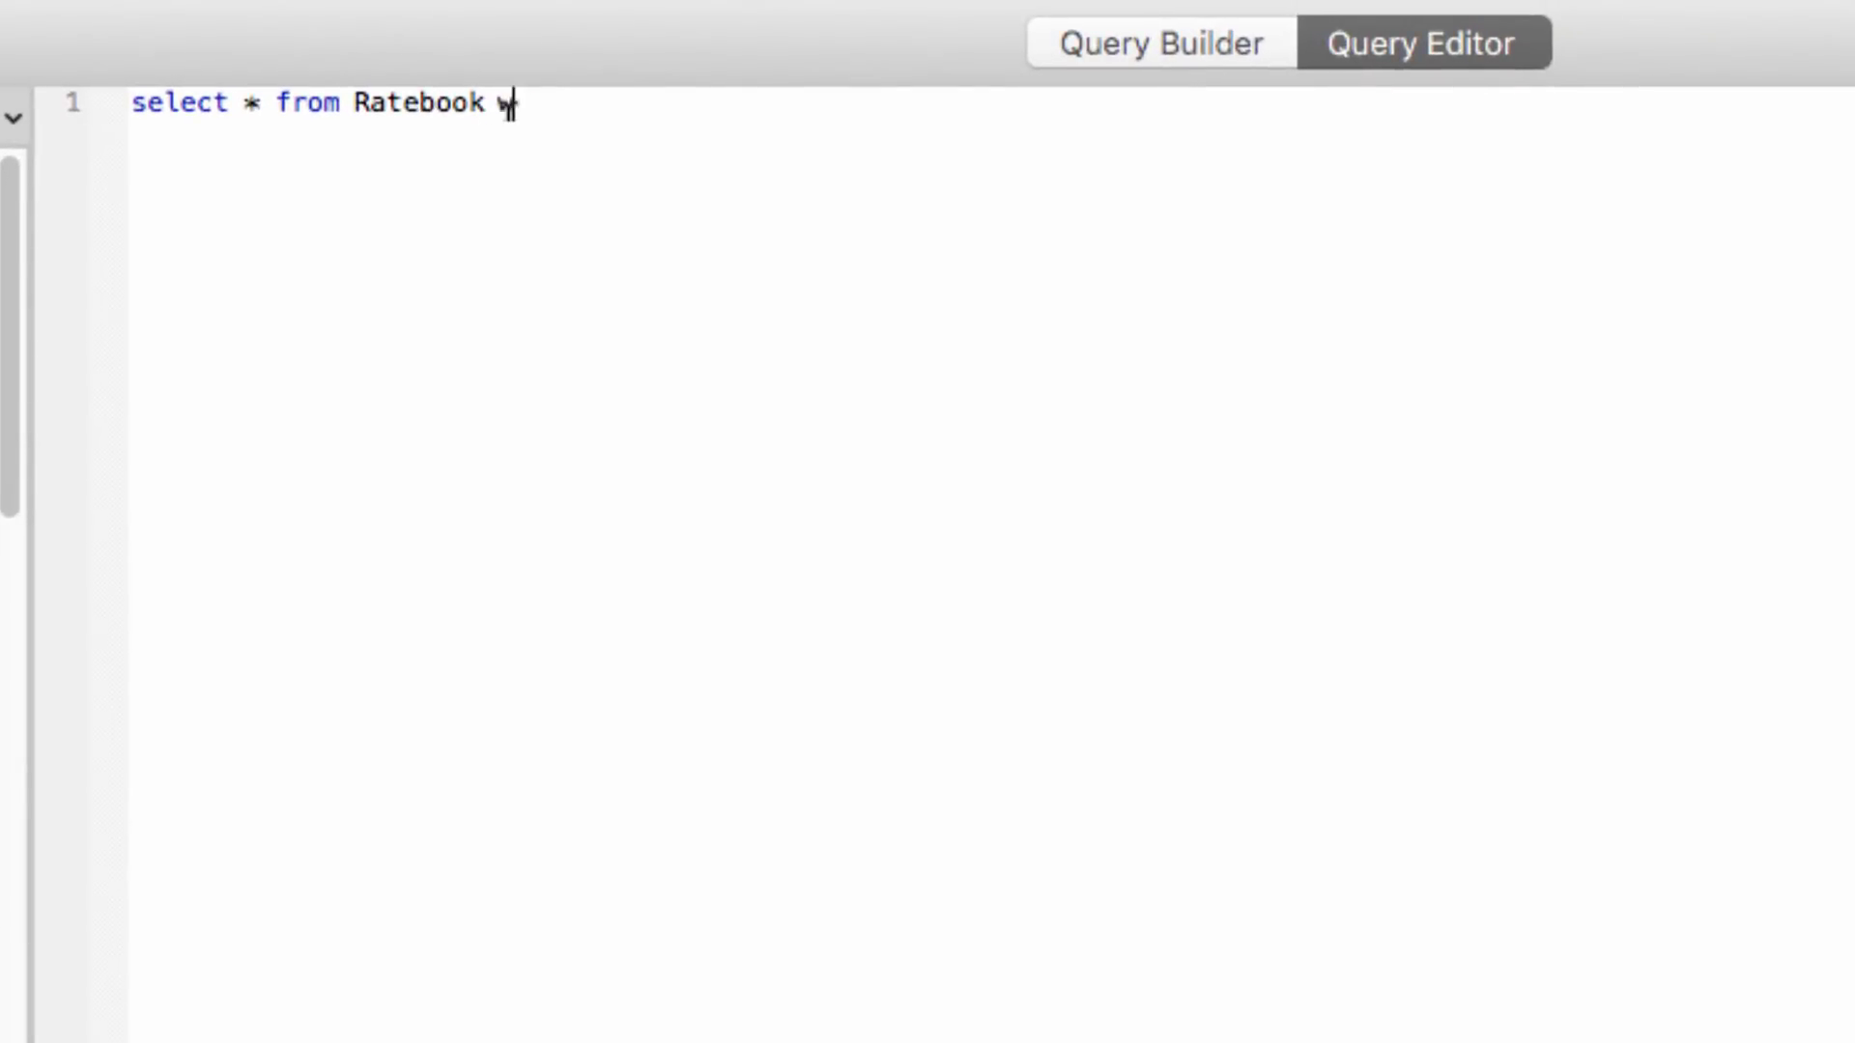
text(here model like )
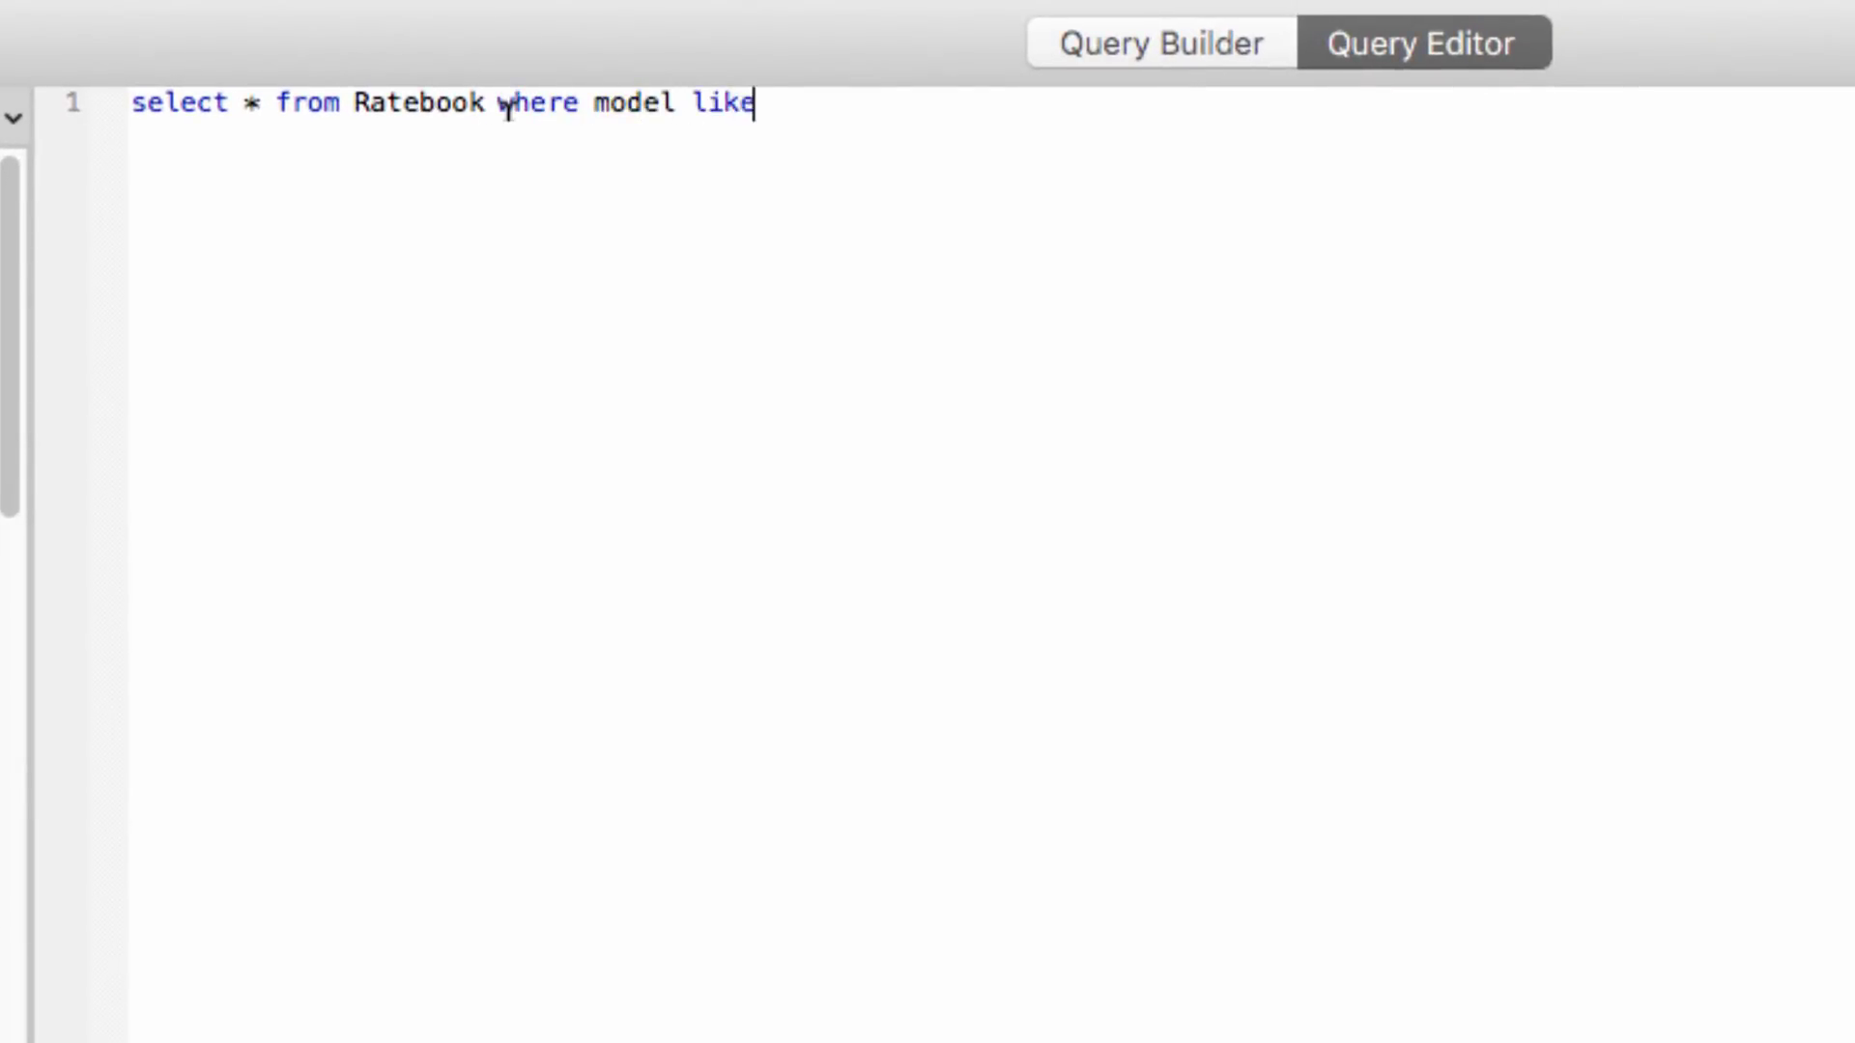
text('%%')
key(Left)
key(Left)
text(3 SERIES)
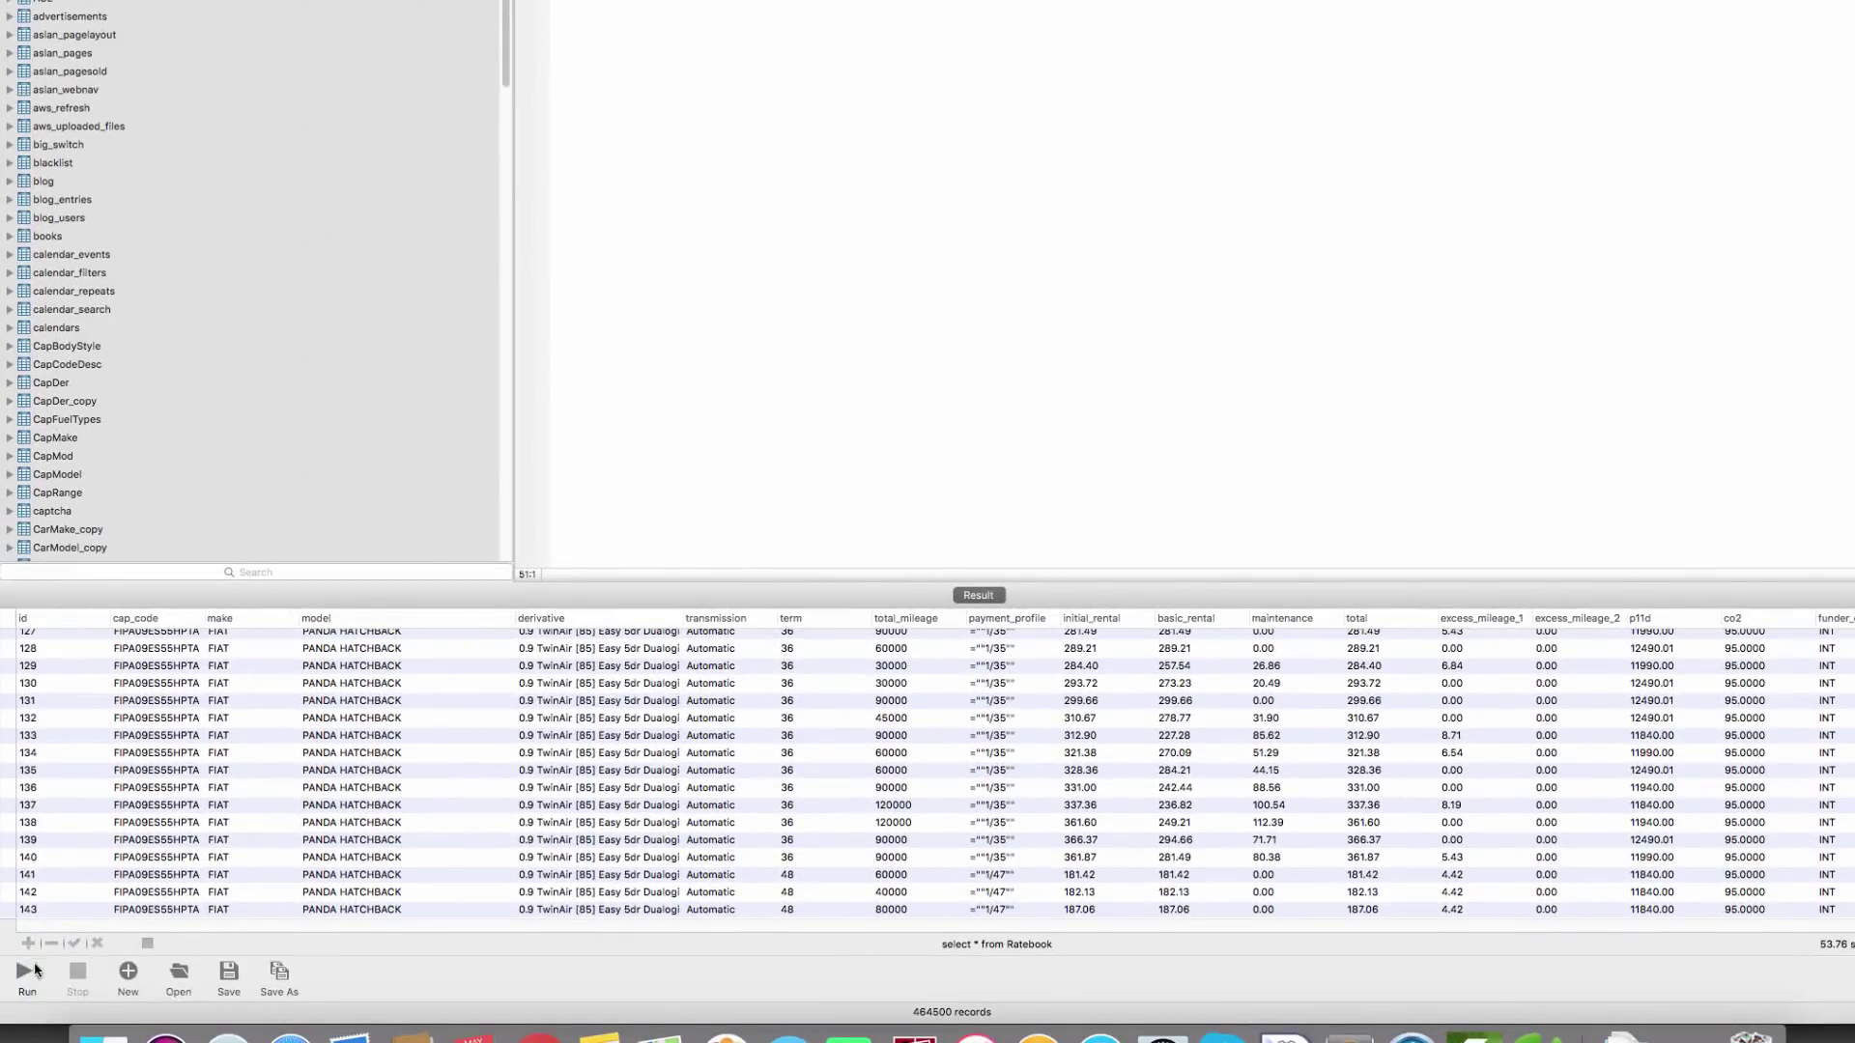
click(21, 974)
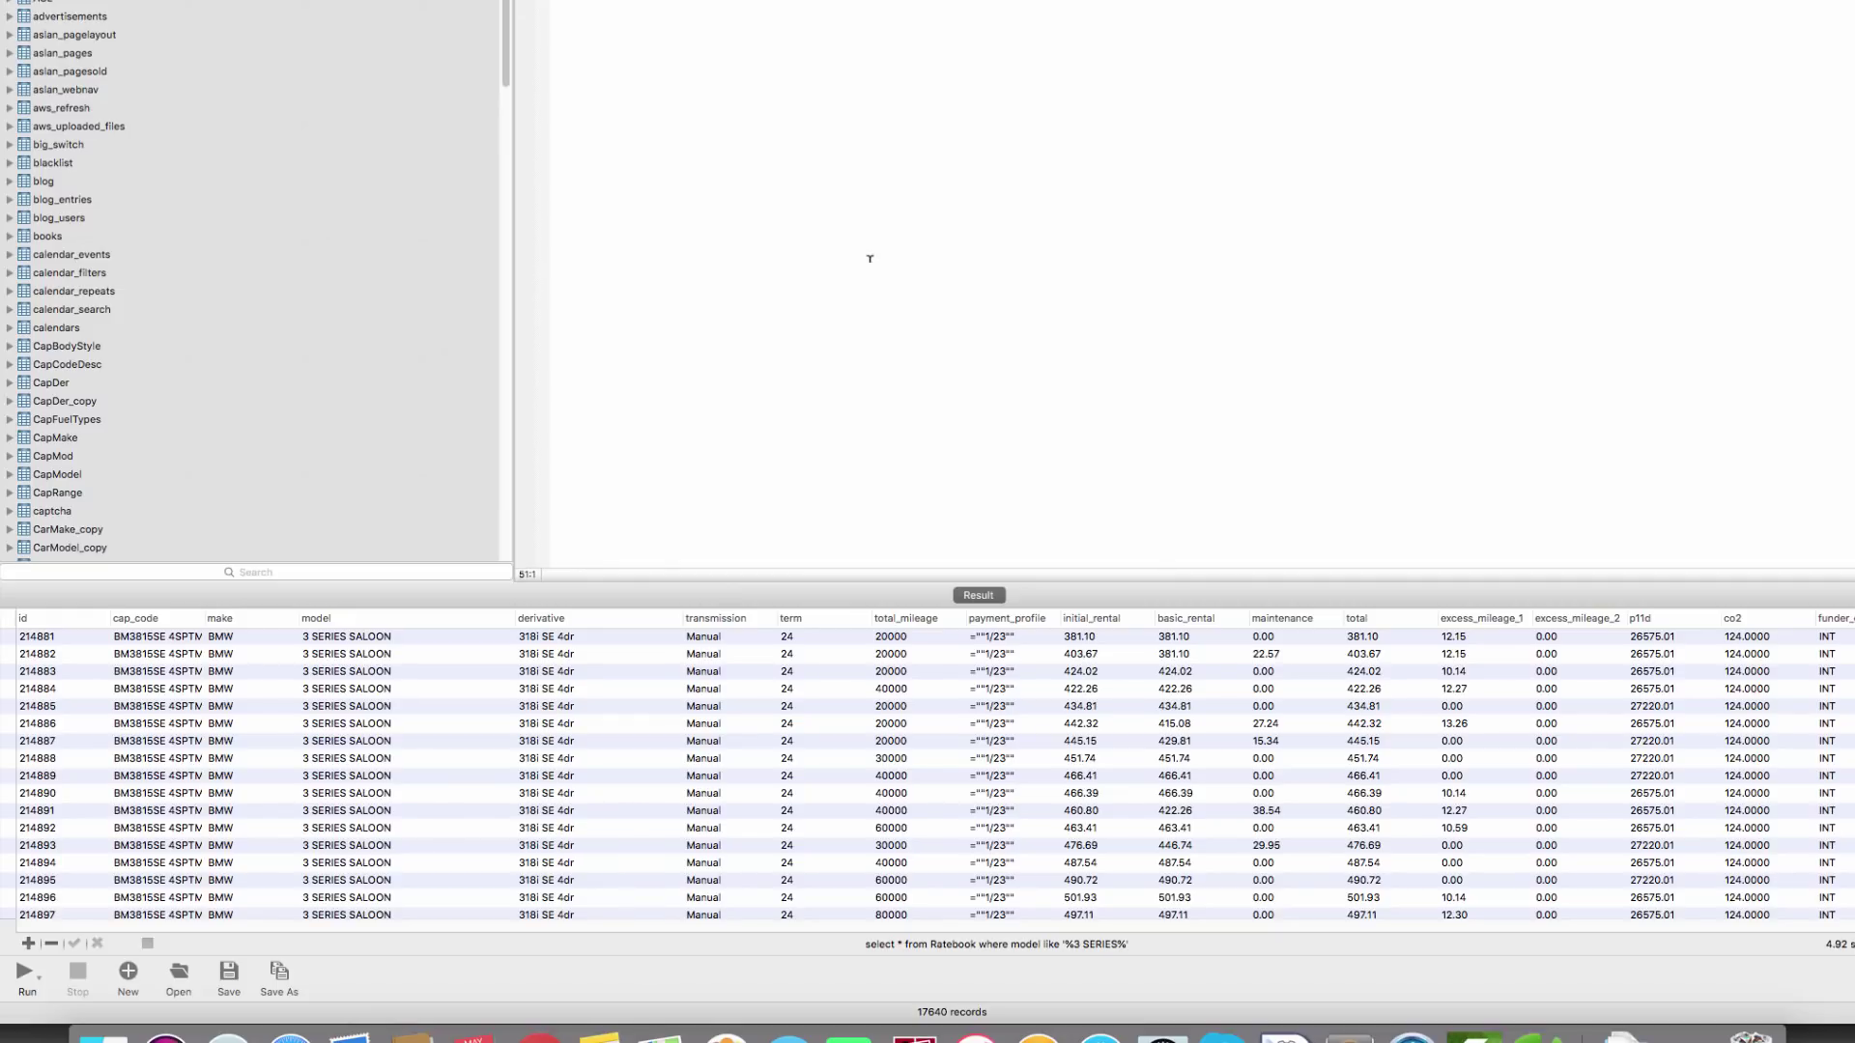
scroll(415, 773, down, 1)
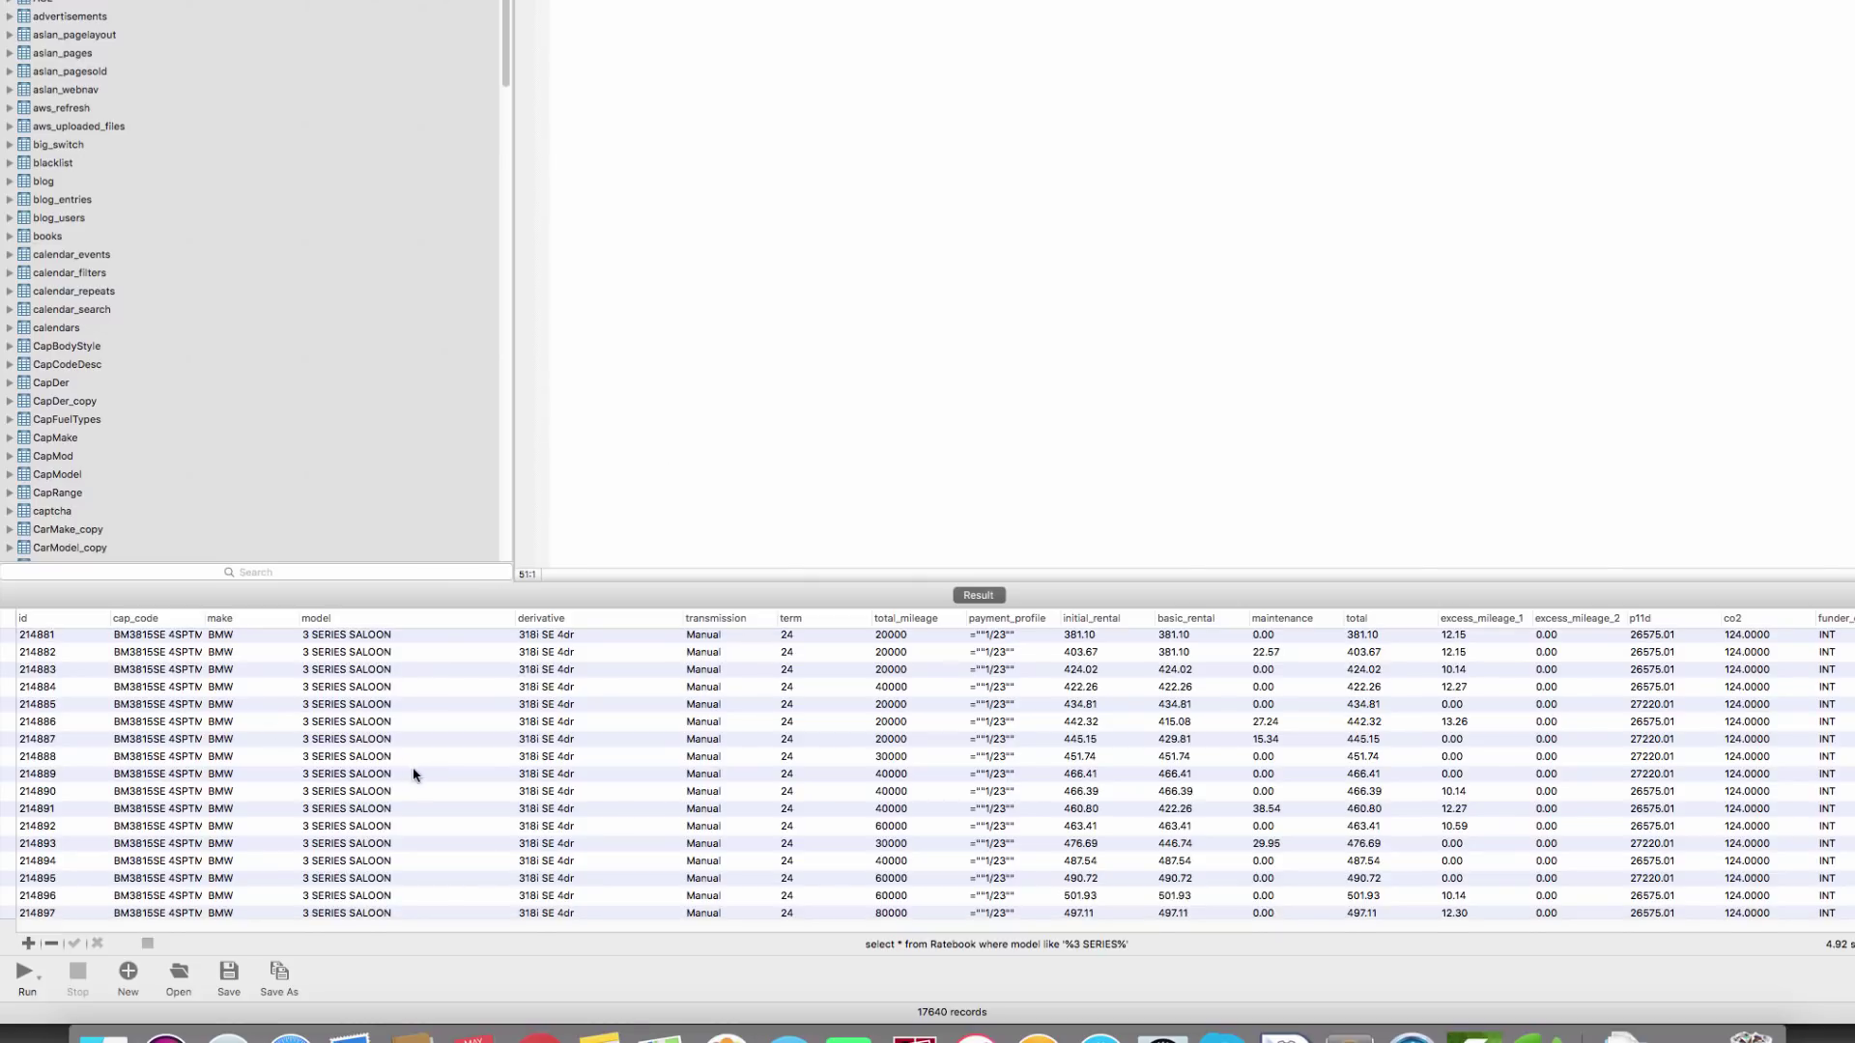
scroll(561, 770, down, 15)
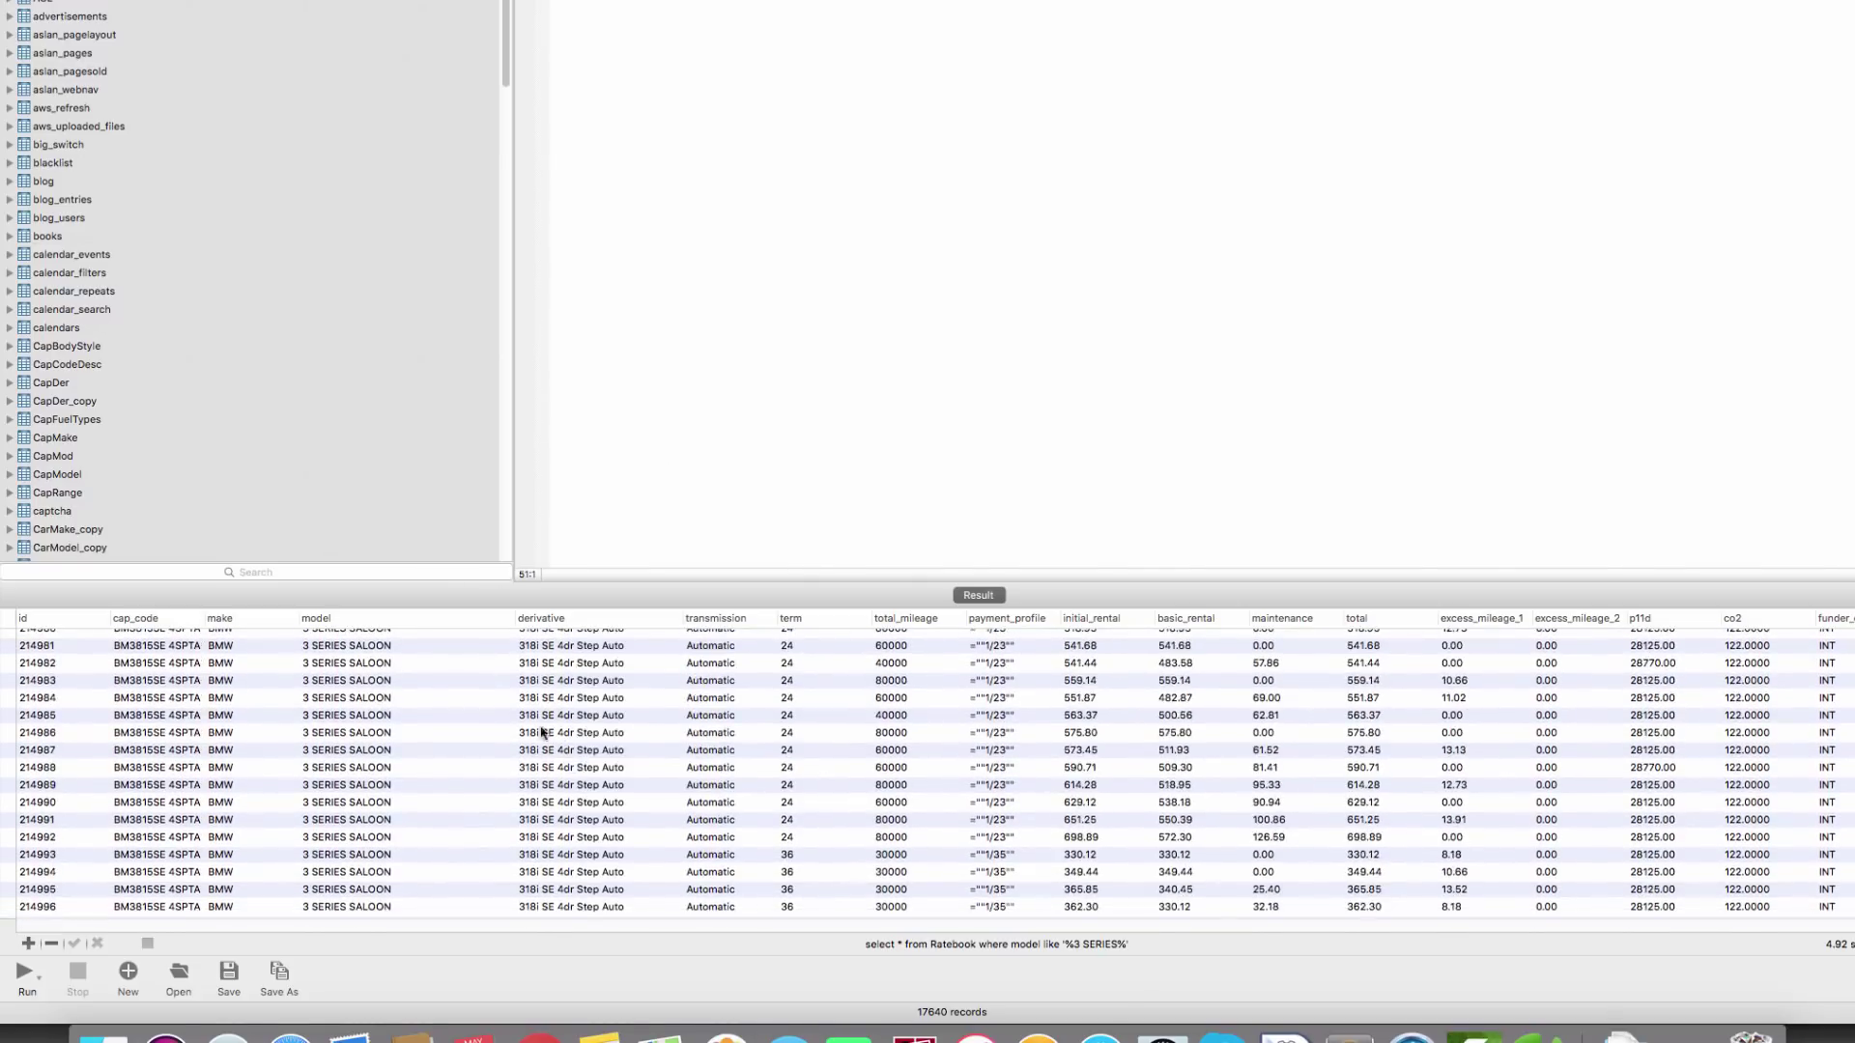